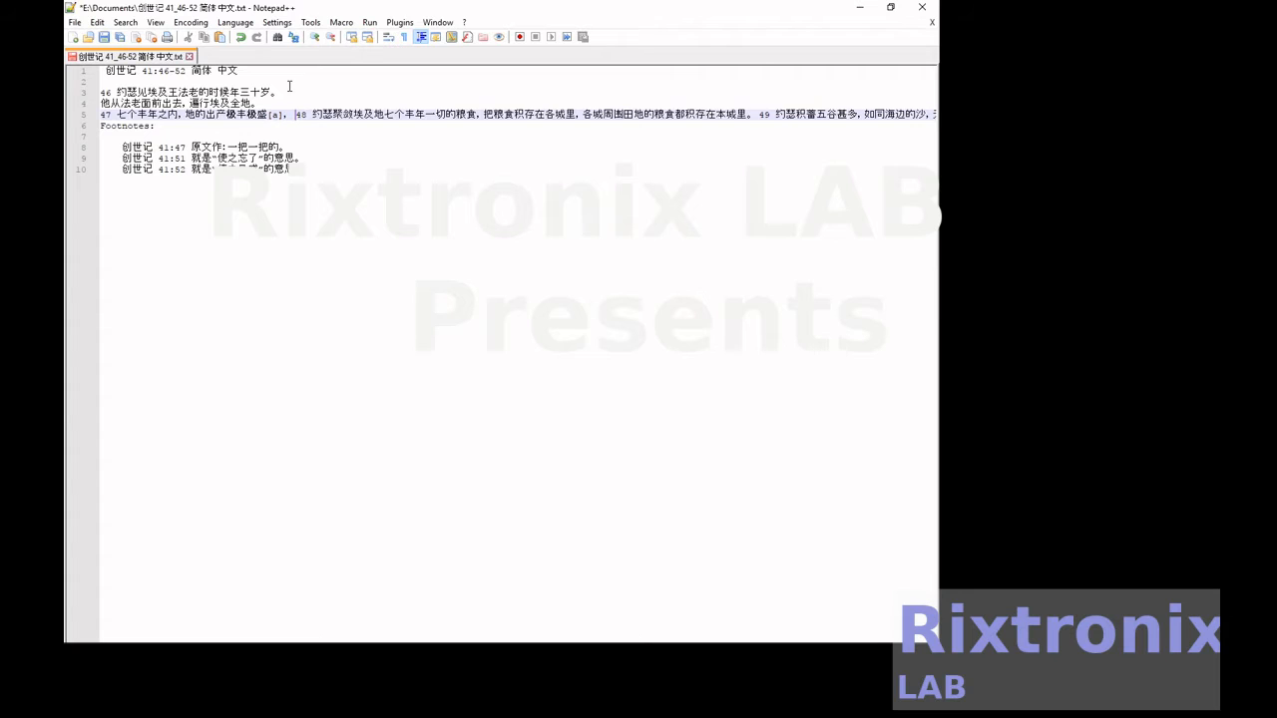
# Start verse 48 on its own line and break it after "七个" and after "丰年一切的粮食,".
pyautogui.press('Return')
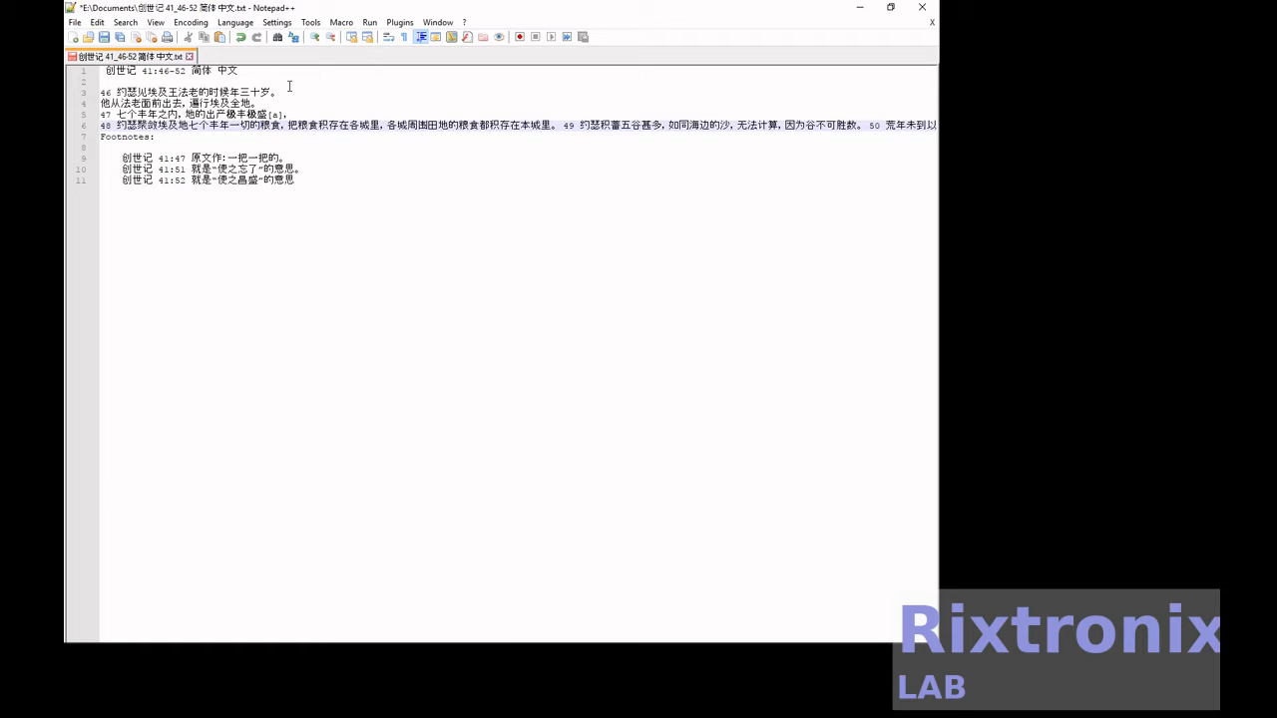
pyautogui.press('Return')
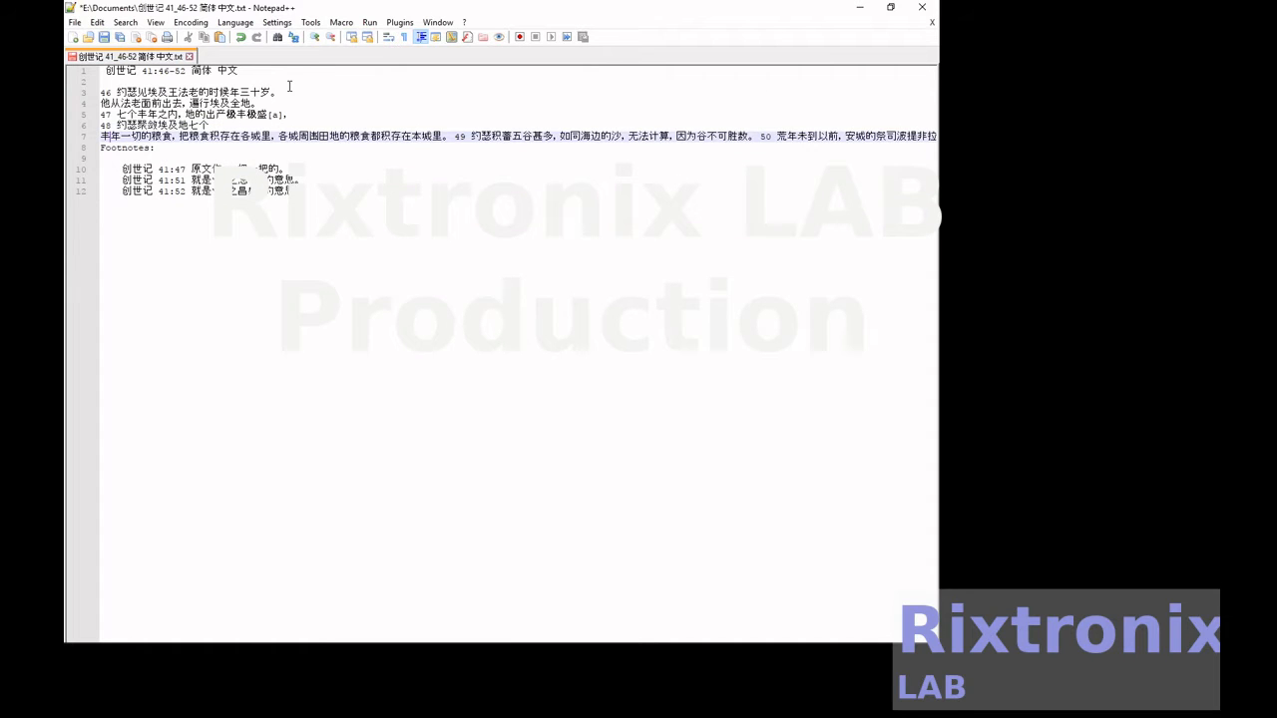
pyautogui.press('Return')
# Break verse 47 after "七个丰年之内," and verse 46 after "他从法老面前出去," and after "王法老的".
pyautogui.press('Up')
pyautogui.press('Up')
pyautogui.press('Up')
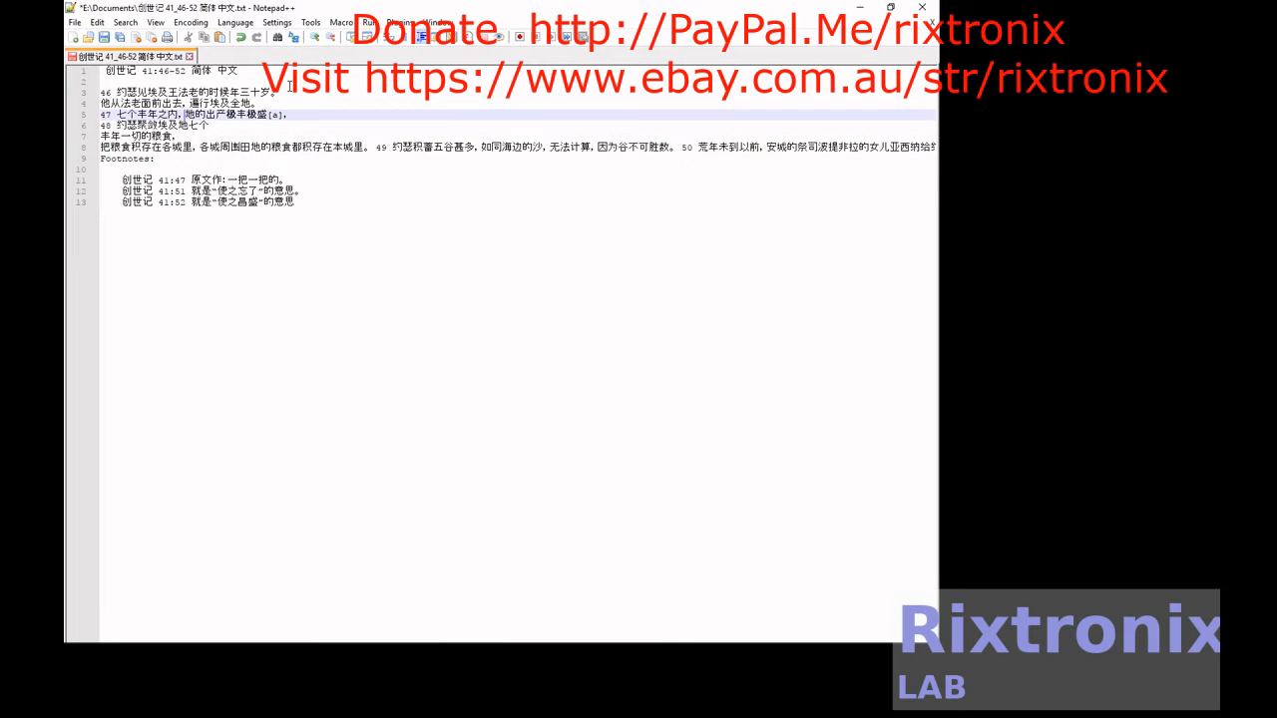
pyautogui.press('Return')
pyautogui.press('Up')
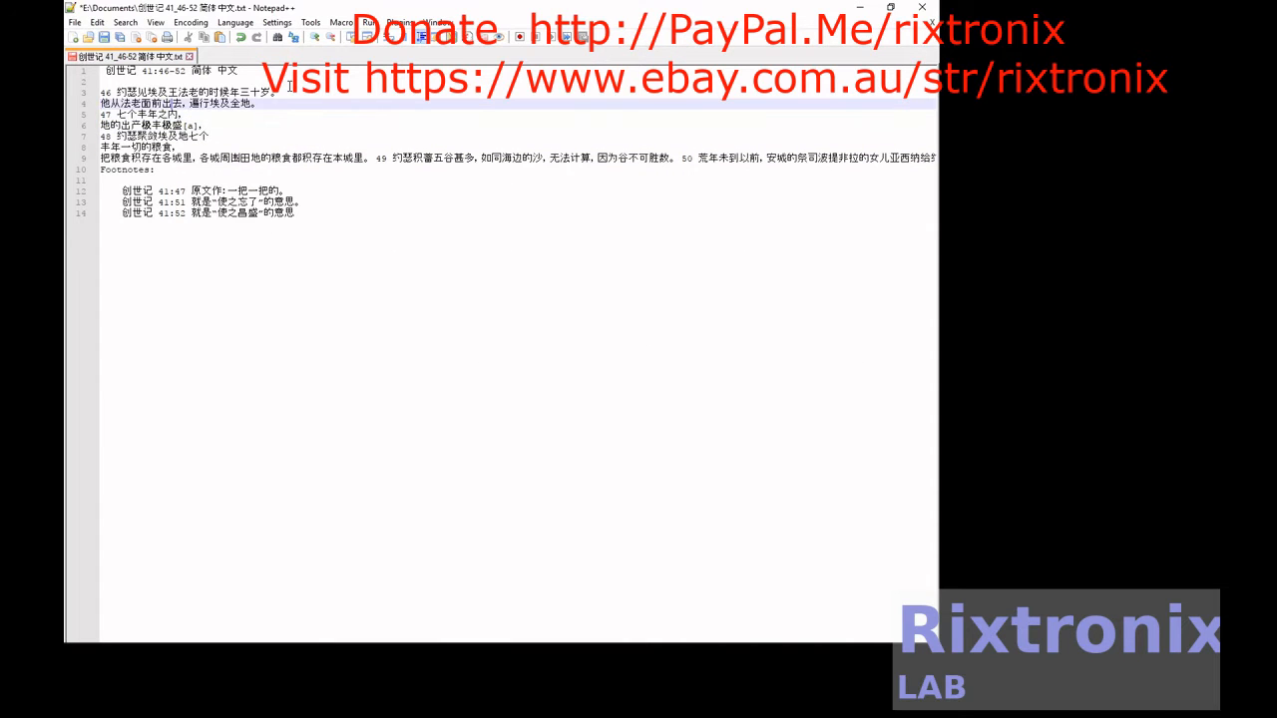
pyautogui.press('Return')
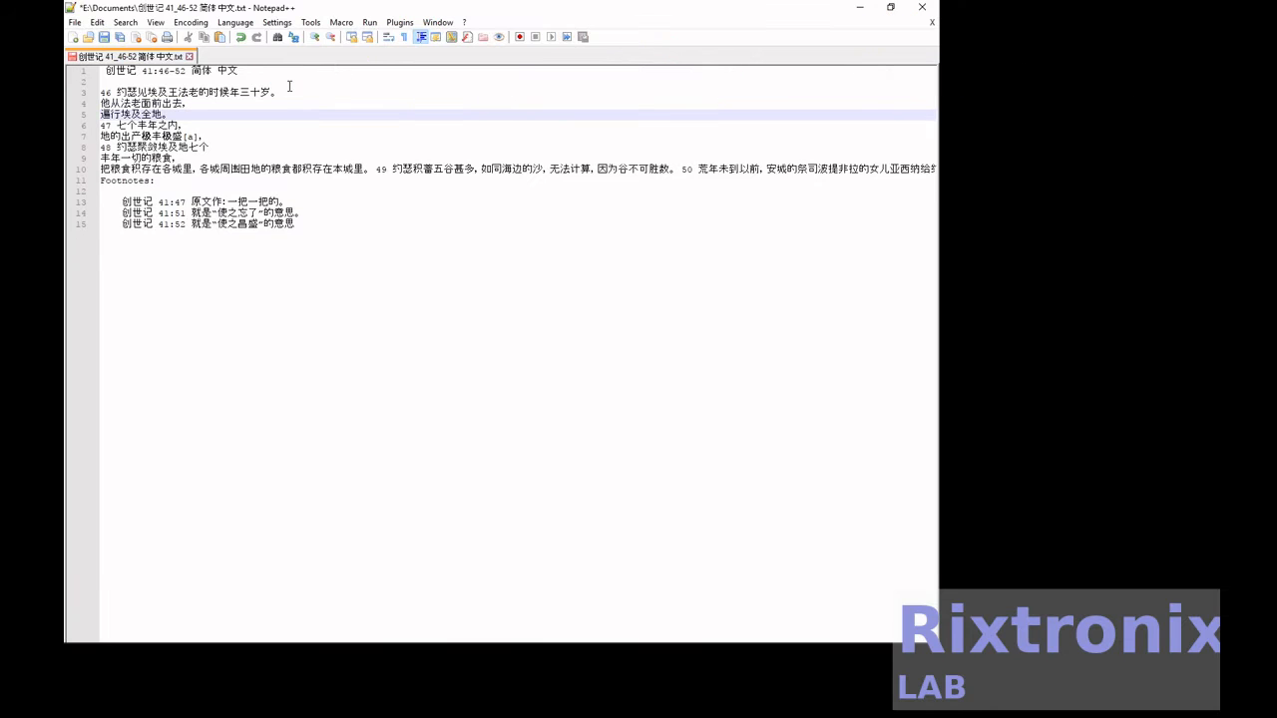
pyautogui.press('Up')
pyautogui.press('Up')
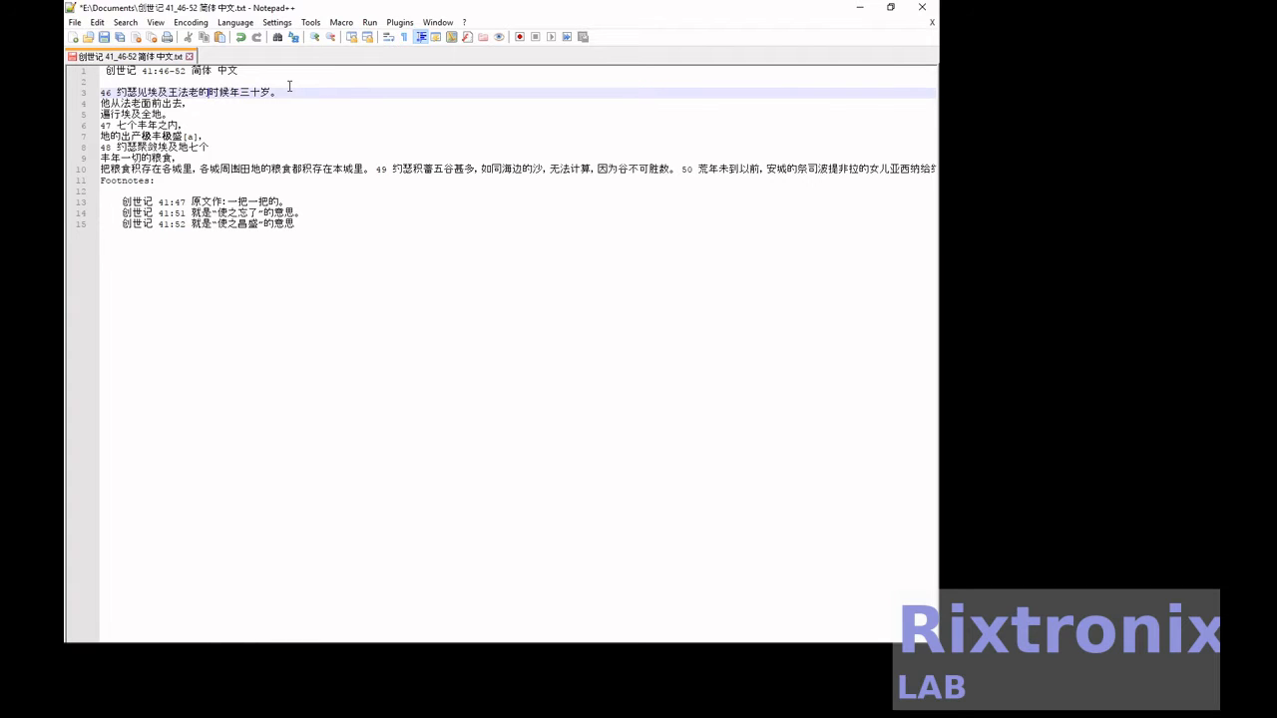
pyautogui.press('Return')
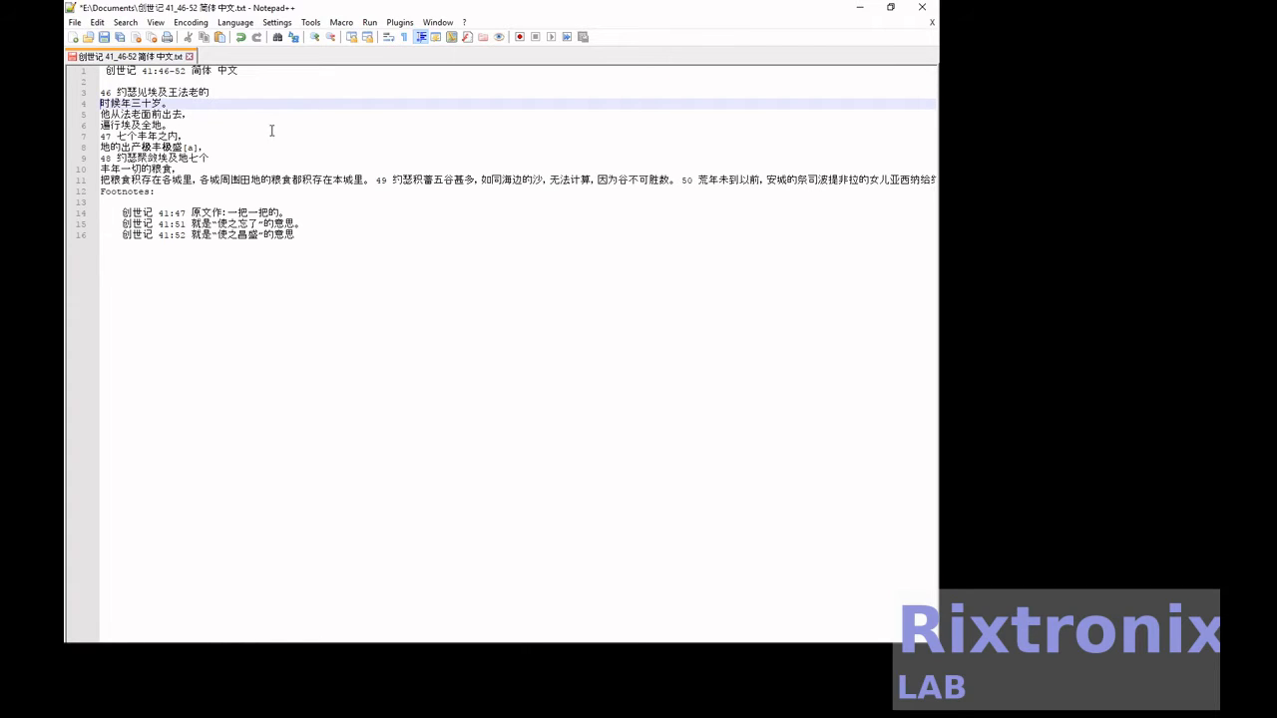
# Break the rest of verse 48 after "各城里," and "粮食都积", and start verse 49 on a new line.
pyautogui.click(199, 181)
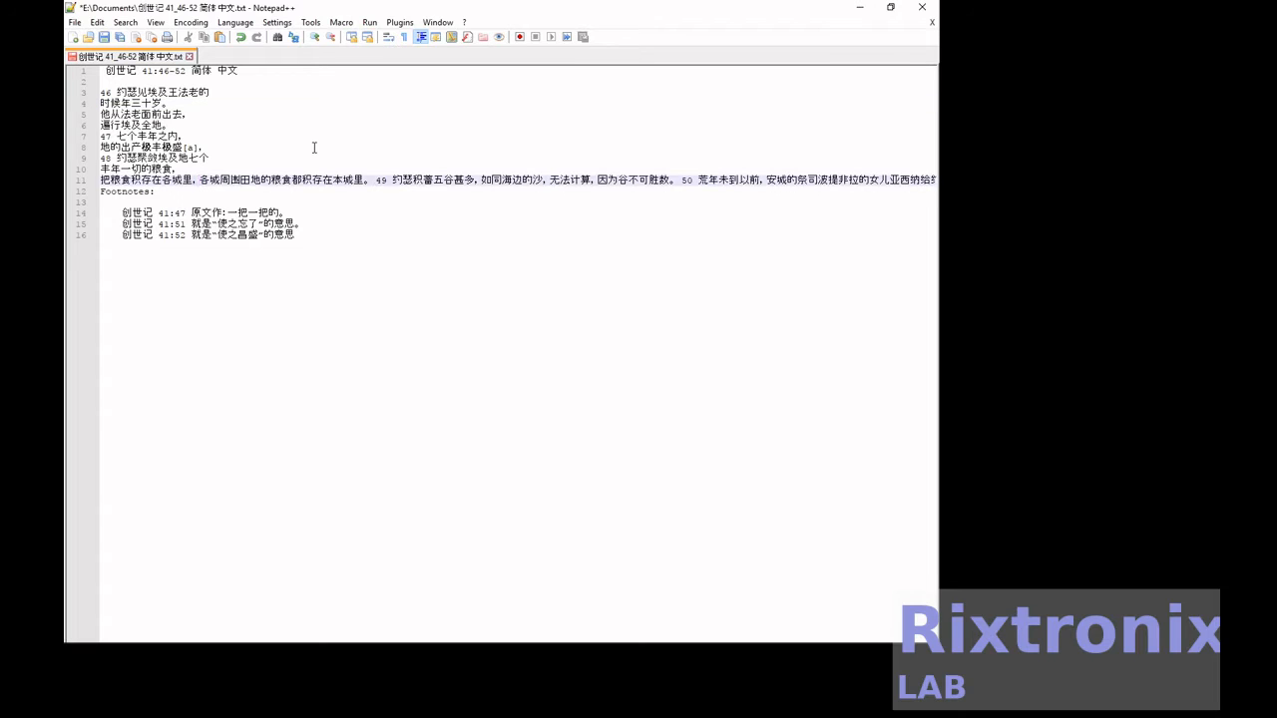
pyautogui.press('Return')
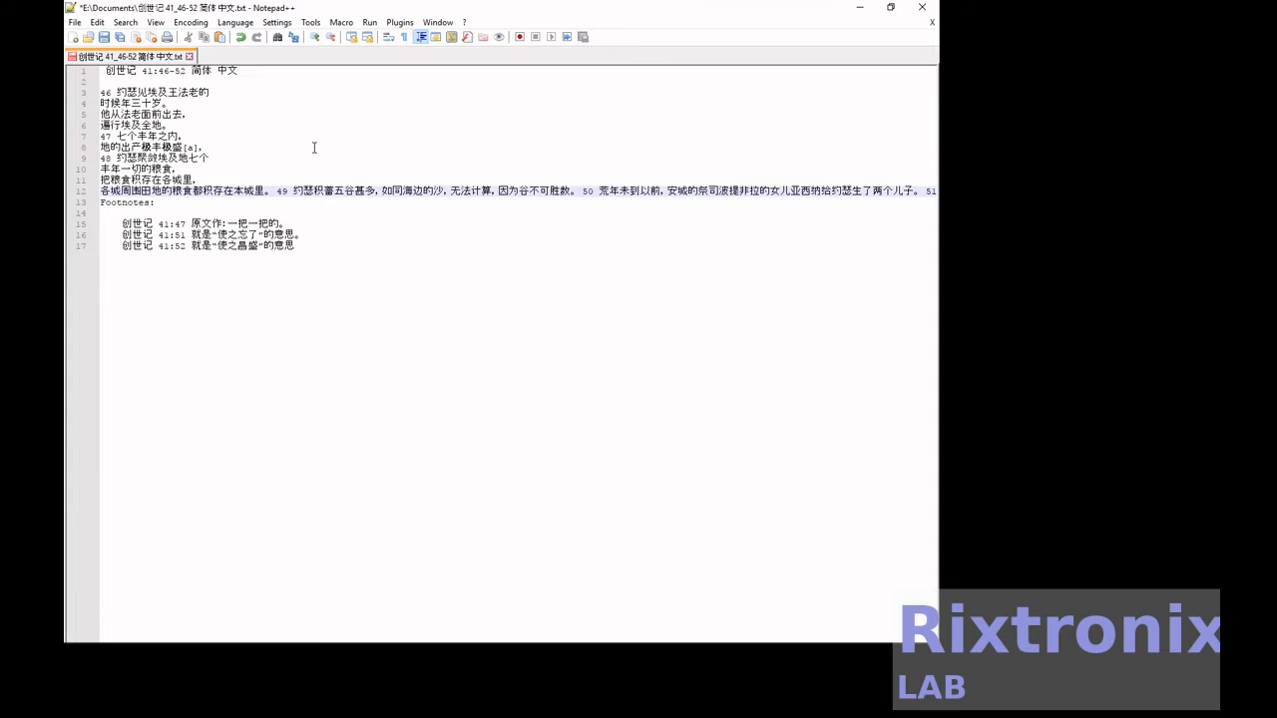
pyautogui.press('Return')
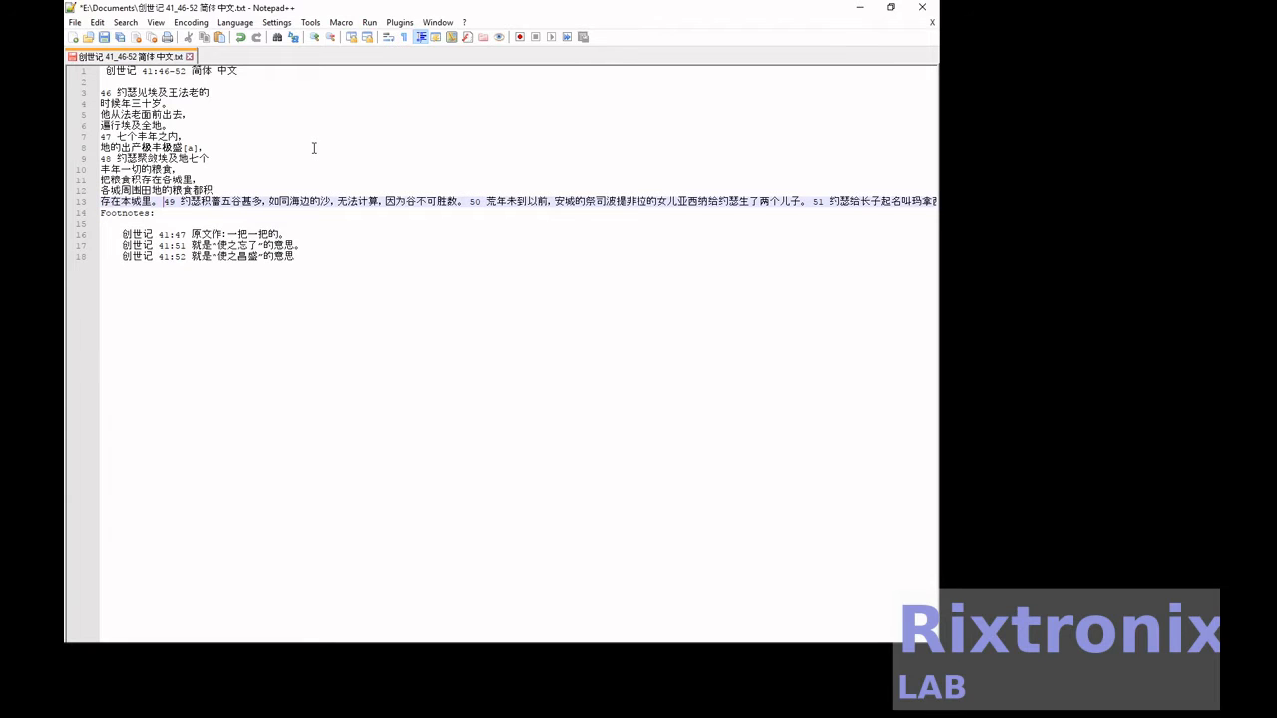
pyautogui.press('Return')
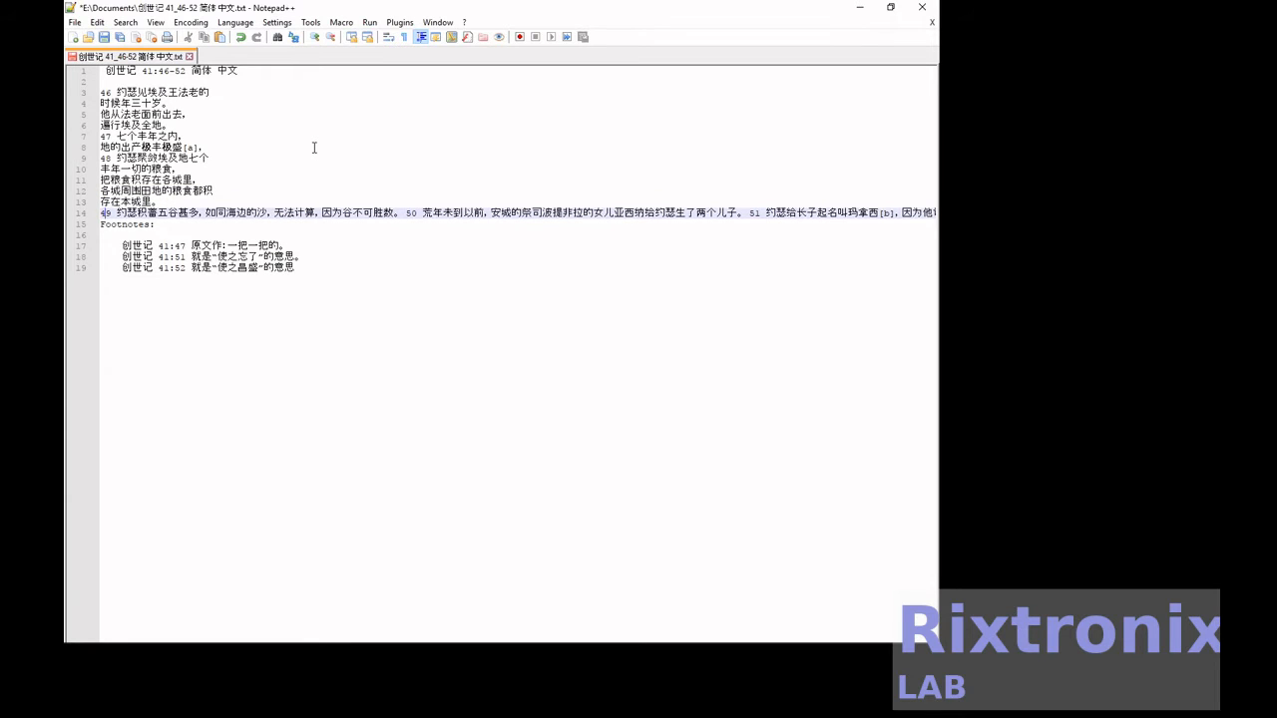
# Break verse 49 after "五谷甚多,", "海边的沙," and "无法计算,", and start verse 50 on a new line.
pyautogui.press('Return')
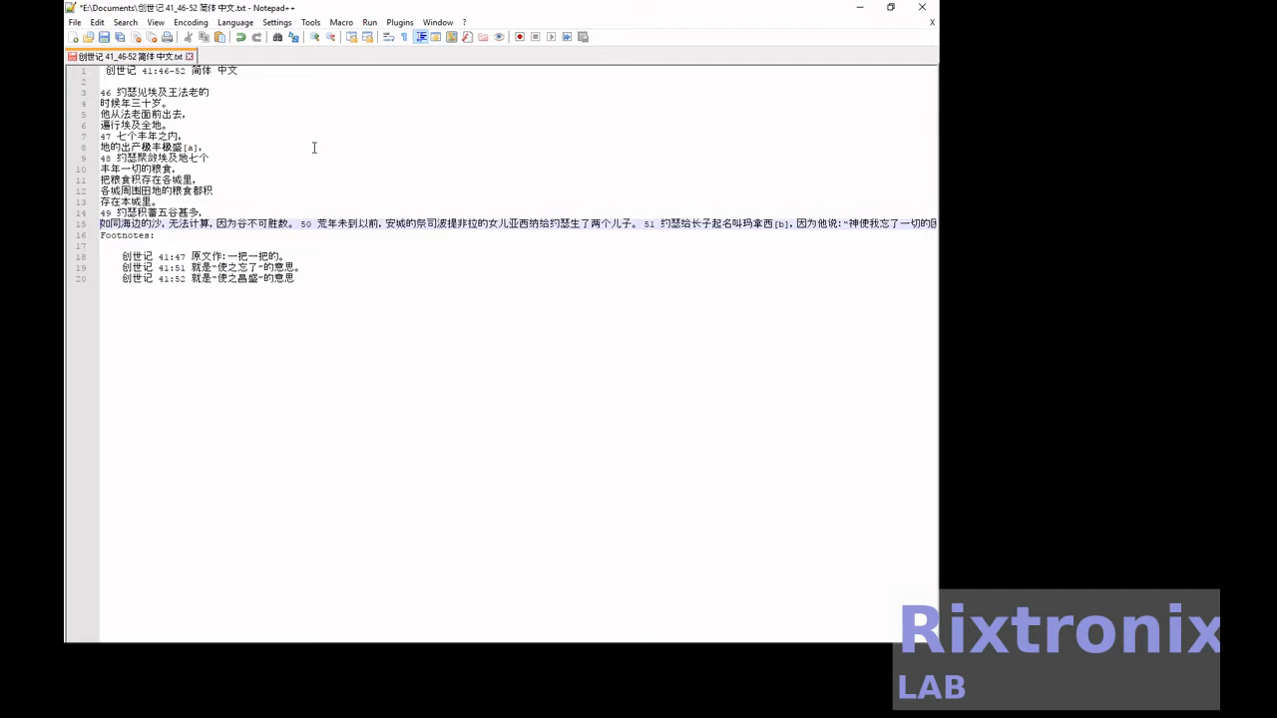
pyautogui.press('Return')
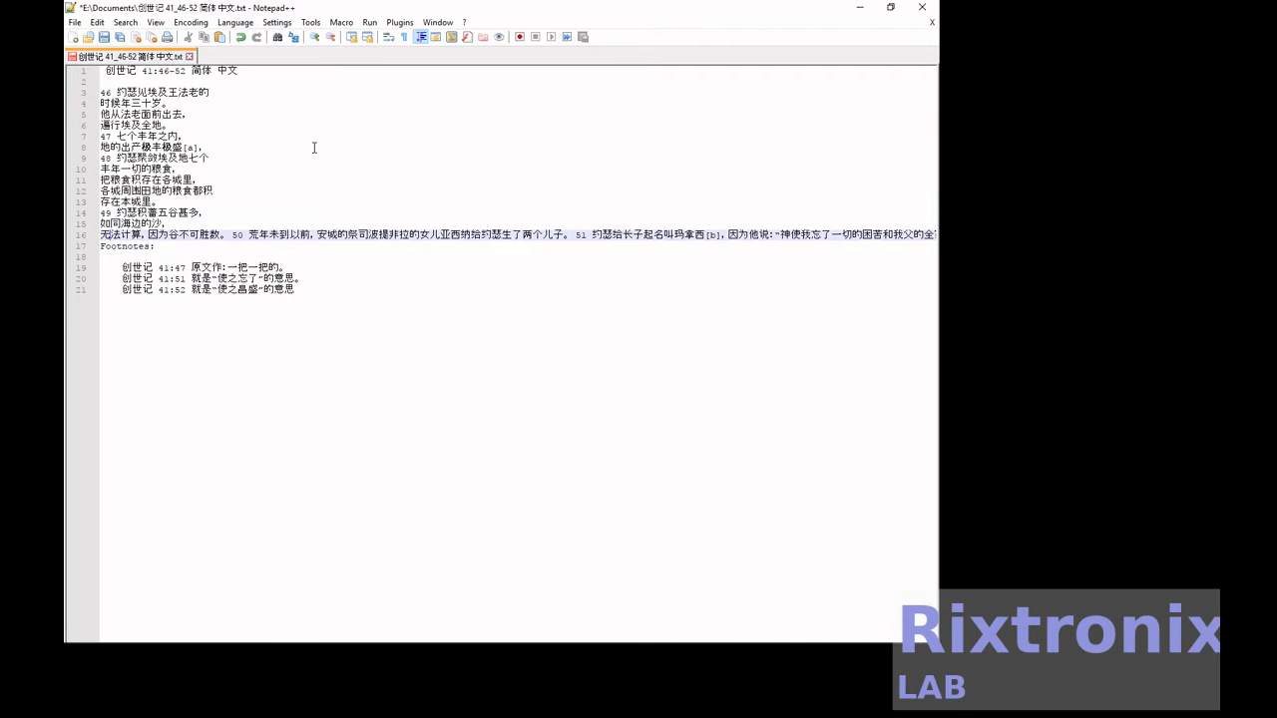
pyautogui.press('Return')
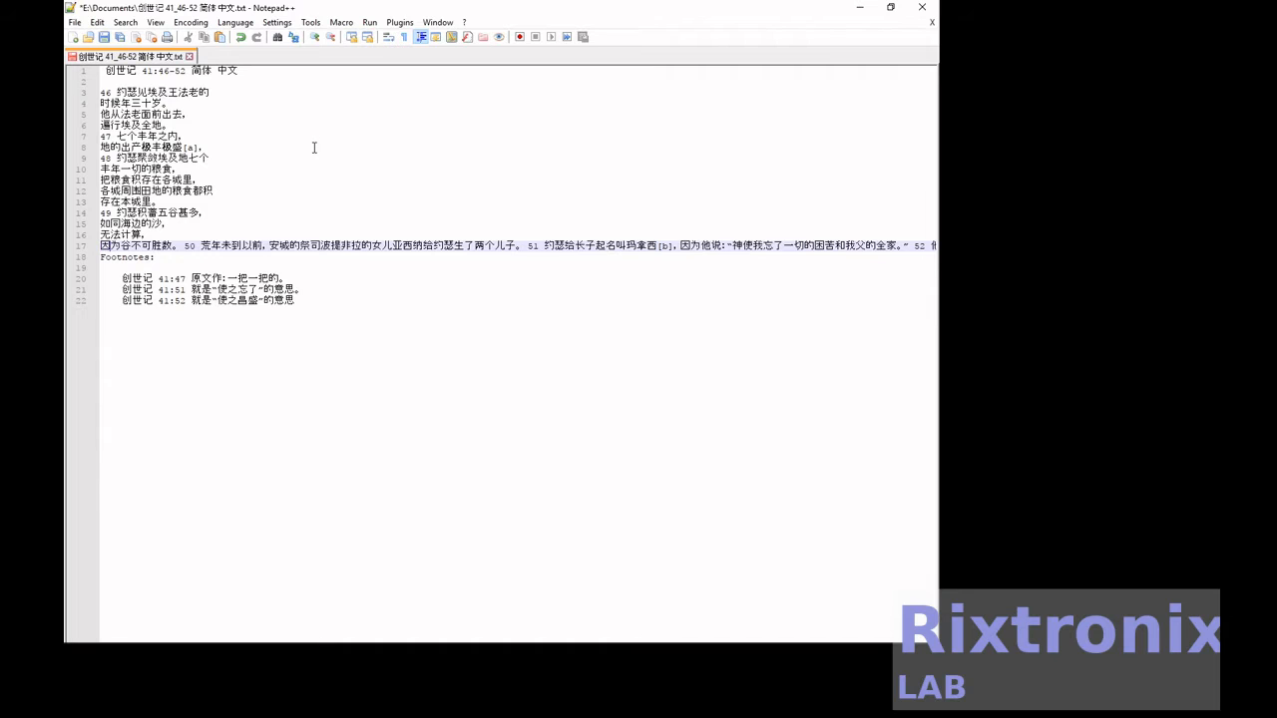
pyautogui.press('Return')
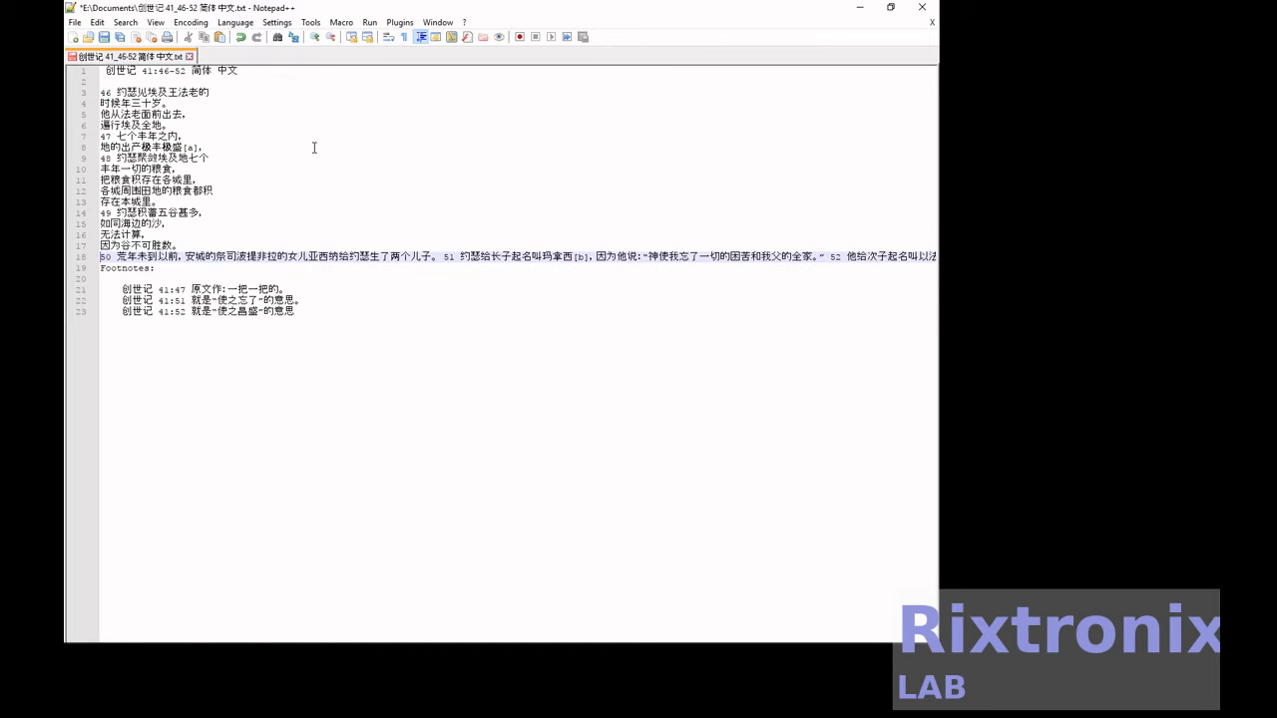
# Break verse 50 after "荒年未到以前," and "女儿亚", and start verse 51 on a new line.
pyautogui.press('Return')
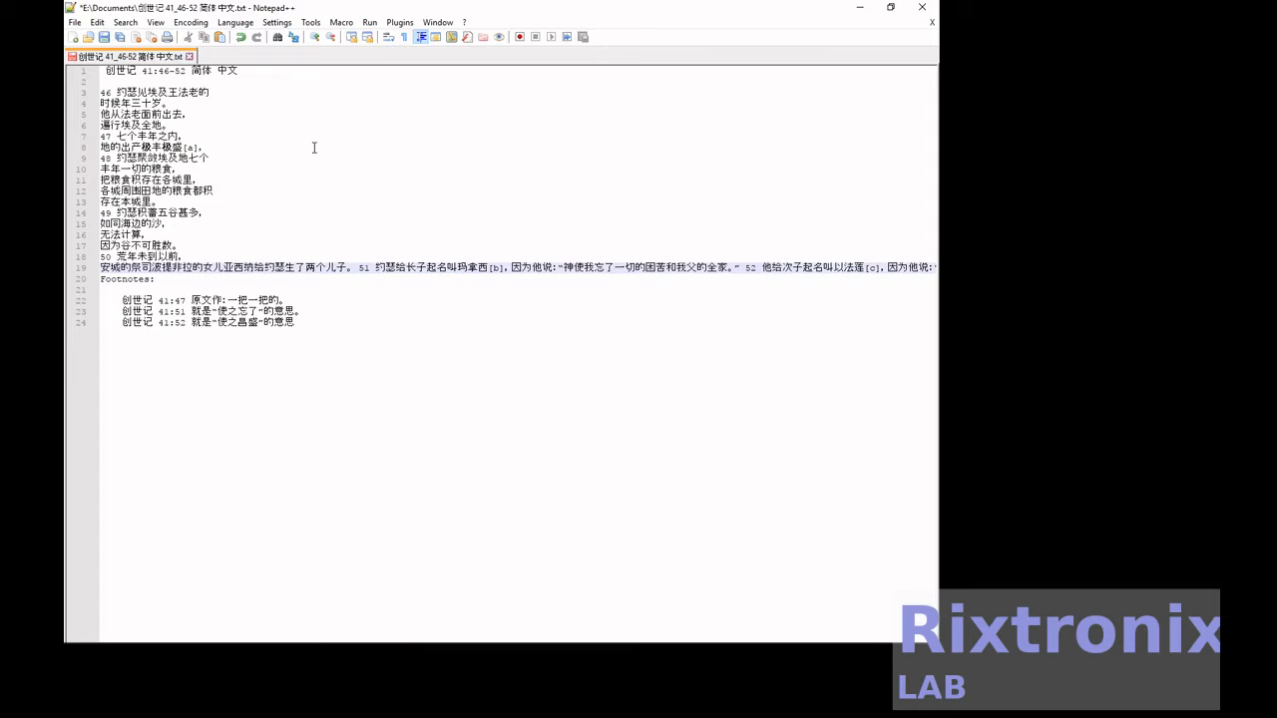
pyautogui.press('Return')
pyautogui.press('Right')
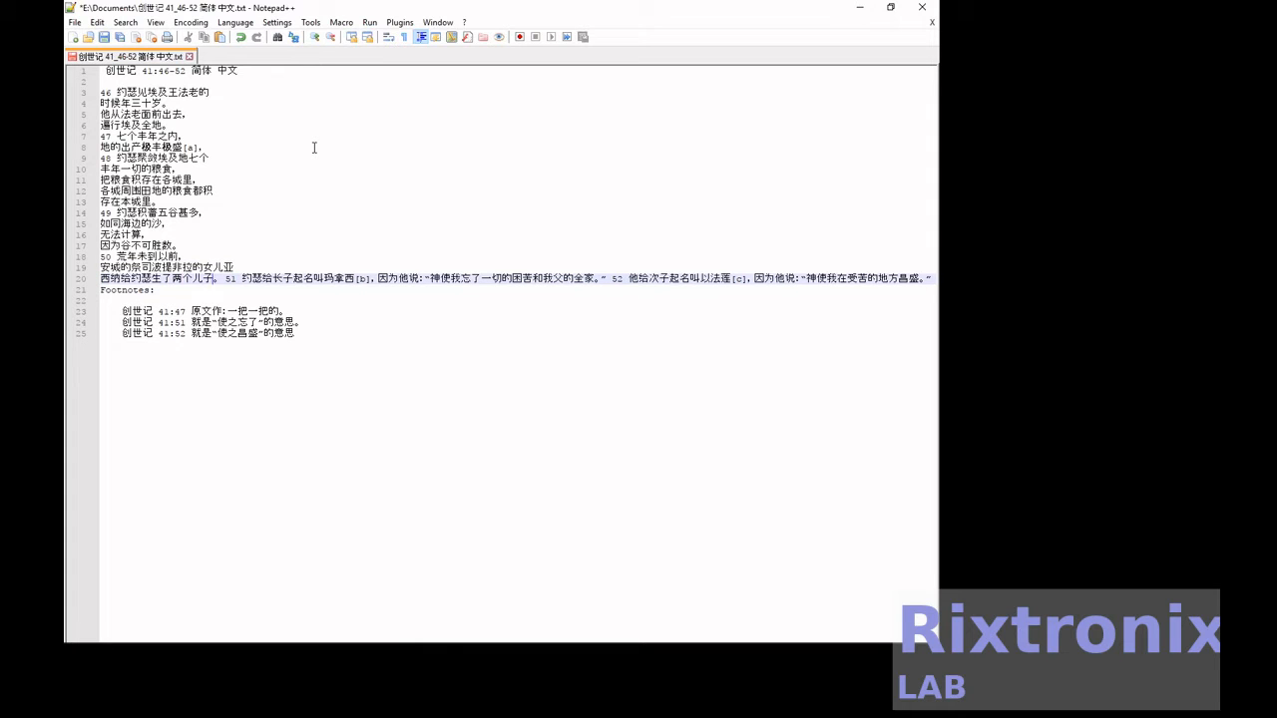
pyautogui.press('Return')
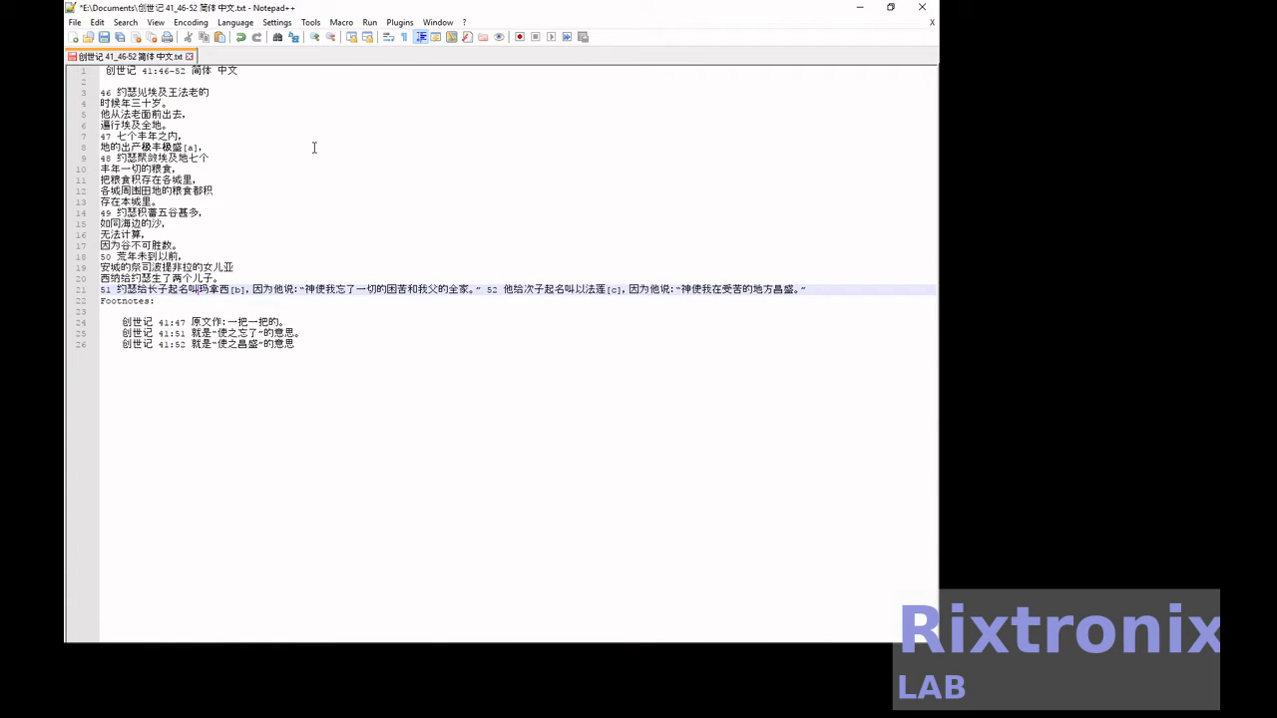
# Break verse 51 after "[b],", "因为他说:" and "一切的", and start verse 52 on a new line.
pyautogui.press('Right')
pyautogui.press('Right')
pyautogui.press('Return')
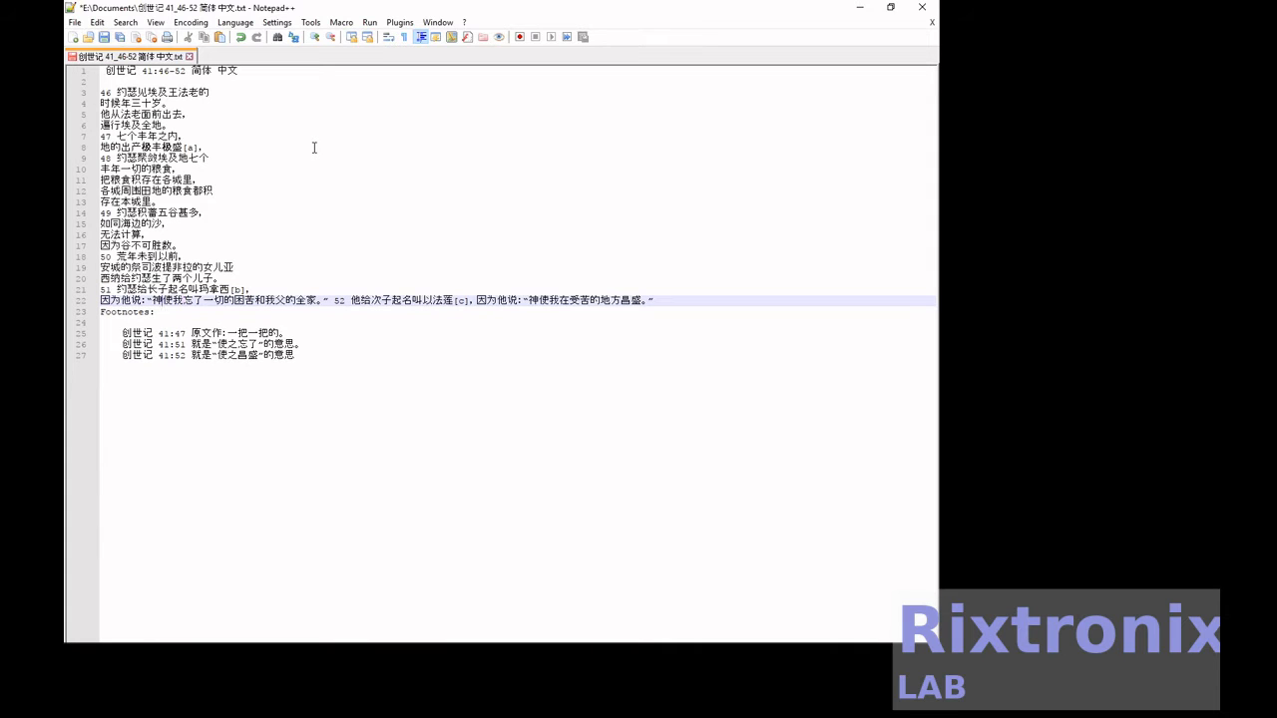
pyautogui.press('Return')
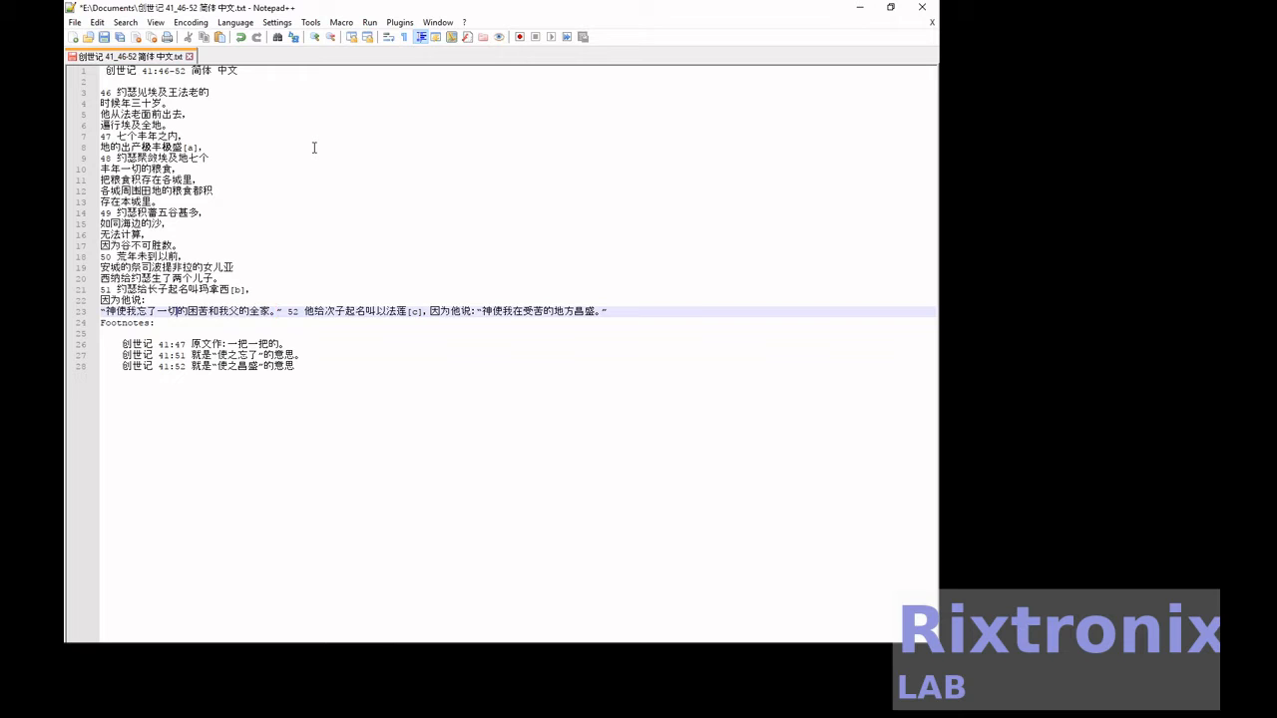
pyautogui.press('Return')
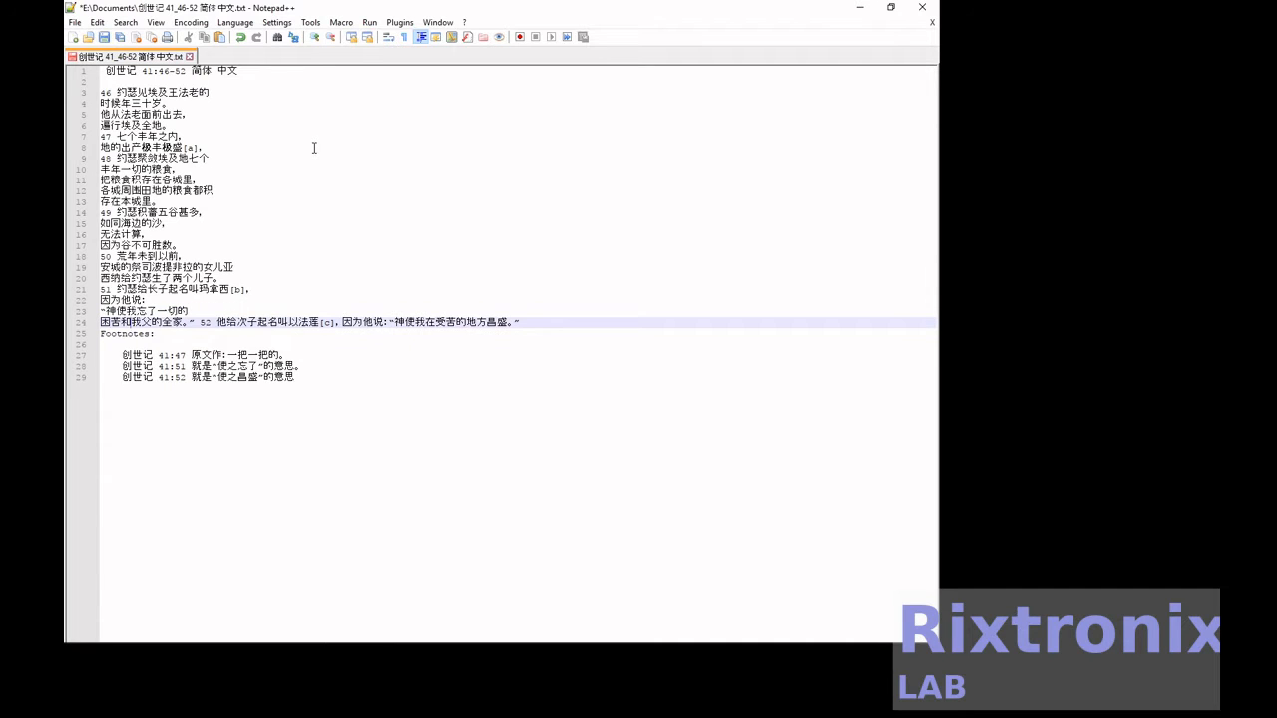
pyautogui.press('Return')
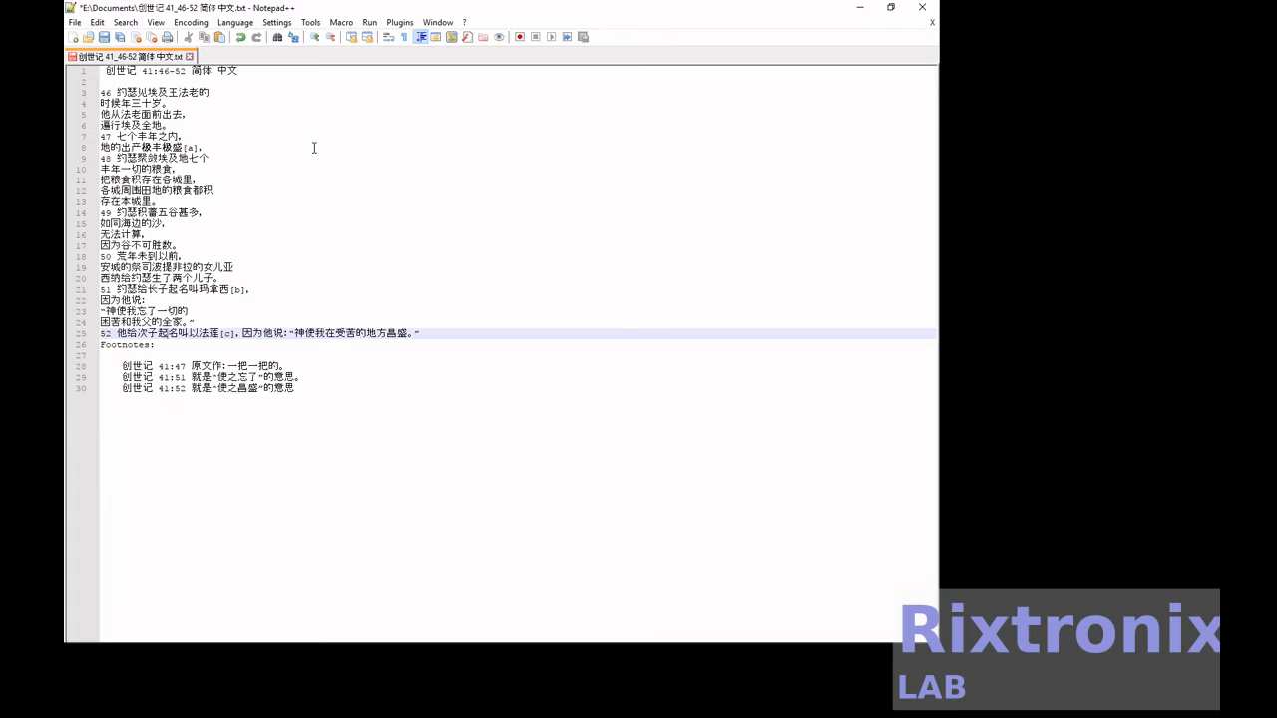
# Break verse 52 after "[c]," and after "因为他说:", and save the text file.
pyautogui.press('Right')
pyautogui.press('Right')
pyautogui.press('Right')
pyautogui.press('Right')
pyautogui.press('Return')
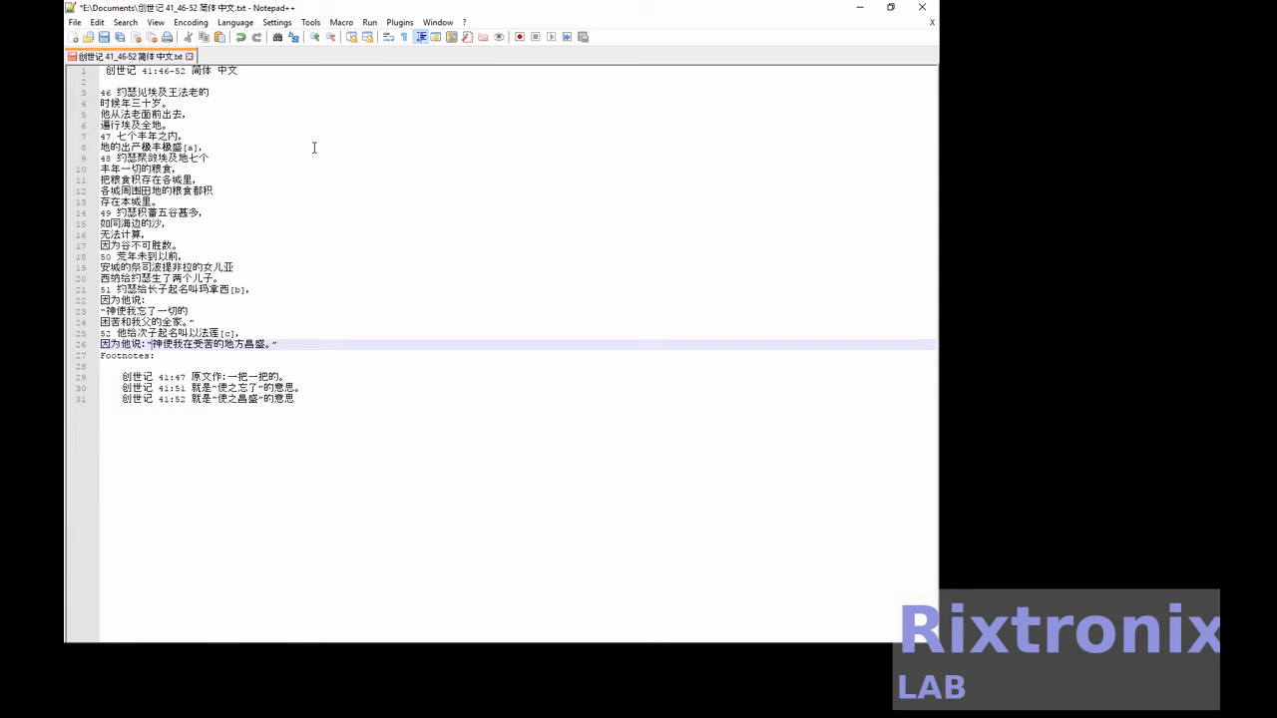
pyautogui.press('Return')
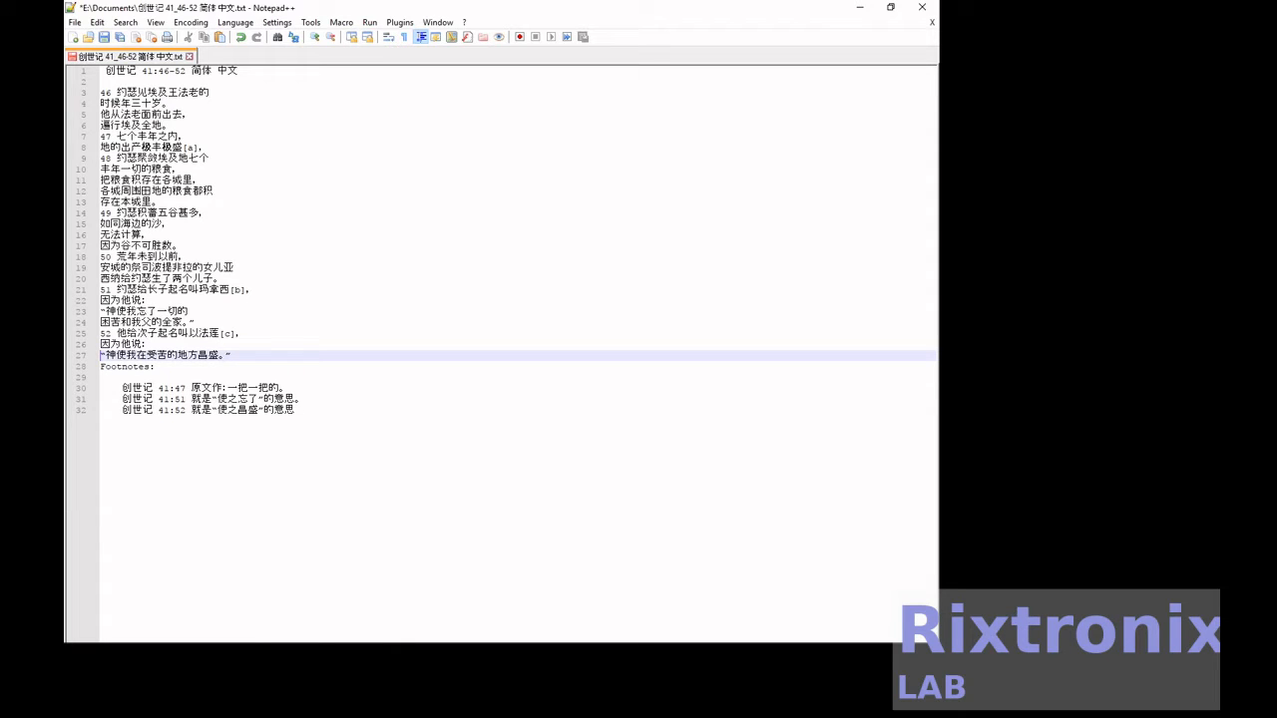
pyautogui.click(105, 37)
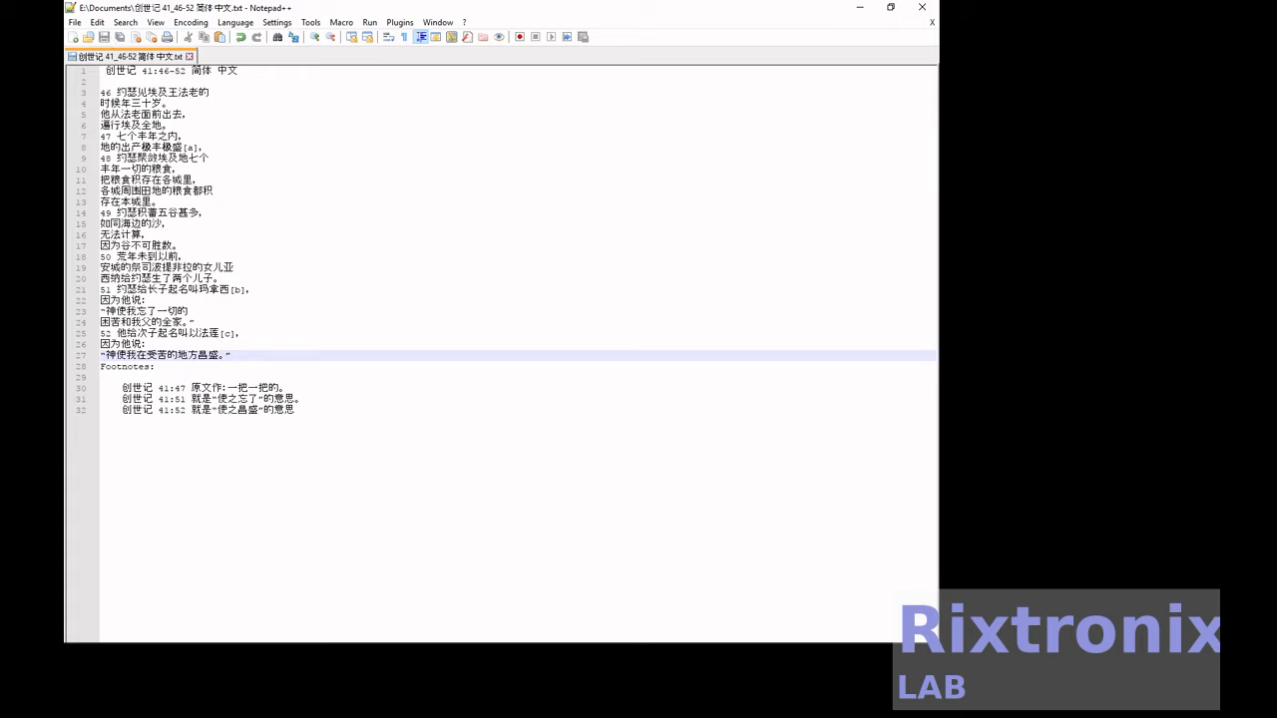
# Paste the pinyin version and the English translation of the passage below the Chinese footnotes, and save the file.
pyautogui.hotkey('ctrl', 'End')
pyautogui.hotkey('ctrl', 'v')
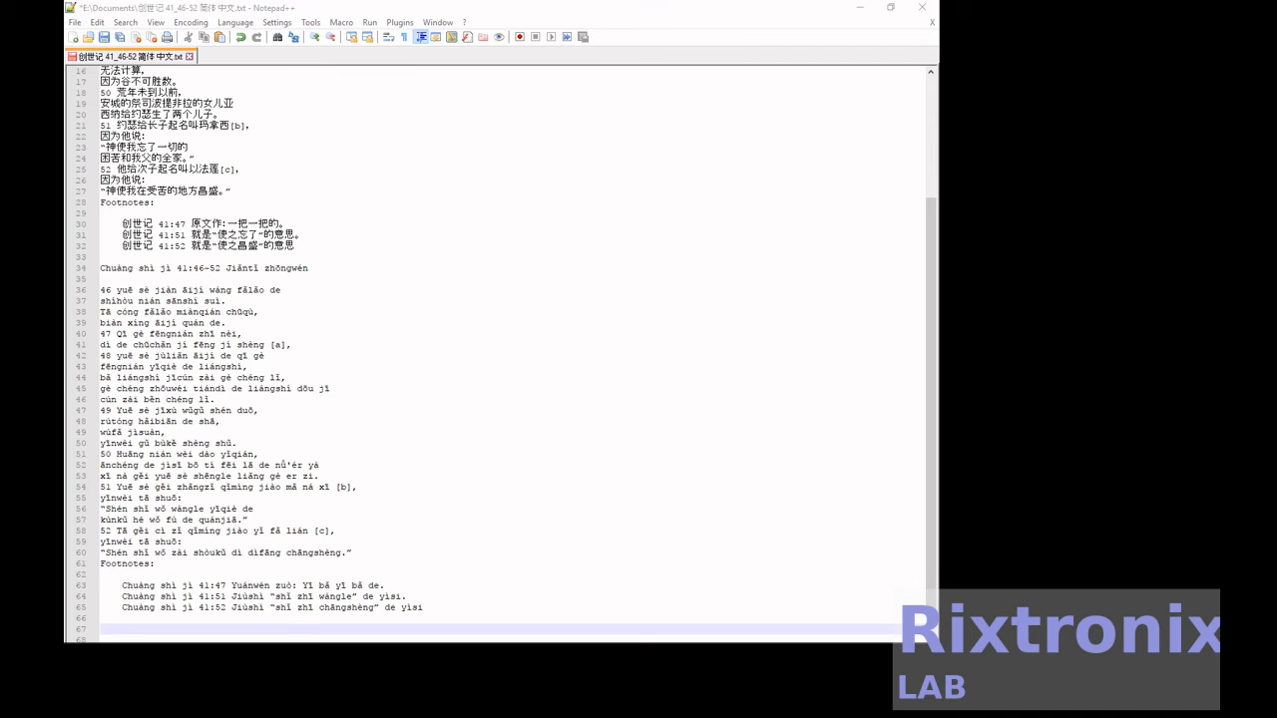
pyautogui.hotkey('ctrl', 's')
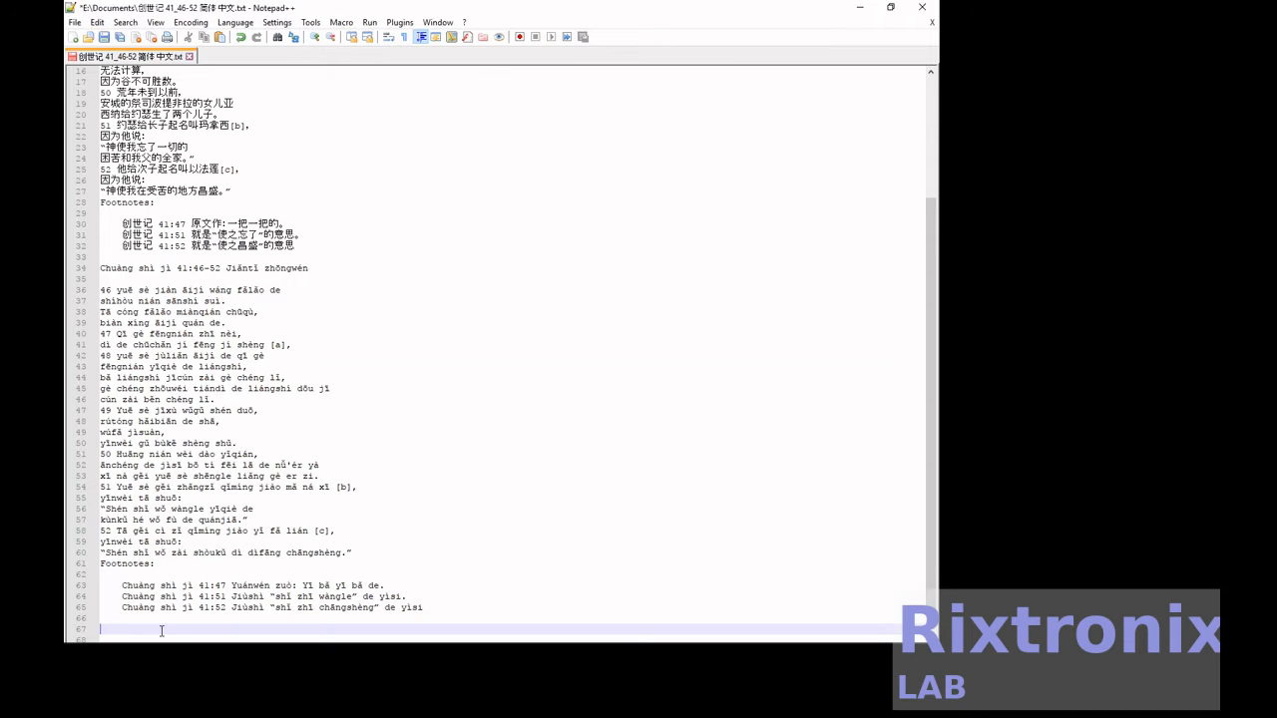
pyautogui.write('Genesis 41: 46-52 simplified chinese  46 Joseph Meets Pharaoh King of Egypt He was thirty years old. He went out before Pharaoh, Travel all over Egypt. 47 Within seven years of prosperity, The production of the land is extremely abundant [a], 48 Joseph gathered seven Egyptian lands All food for the harvest And put food in the cities, Grain accumulation in the fields around the cities Exist in this city. 49 Joseph saved a lot of grain, Like the sand on the seashore, Unable to calculate, Because the valley is innumerable. 50 years before the famine, Daughter of Potifilah, priest of Anjo Sina gave Joseph two sons. 51 Joseph named the firstborn Manasseh [b], Because he said: "God made me forget everything Hardship and my father\'s family. " 52 He named his second son Ephraim [c], Because he said: "God made me prosperous where I suffered." Footnotes:       Genesis 41:47 Original text: One by one.      Genesis 41:51 means "forget it."      Genesis 41:52 means "make it flourish"')
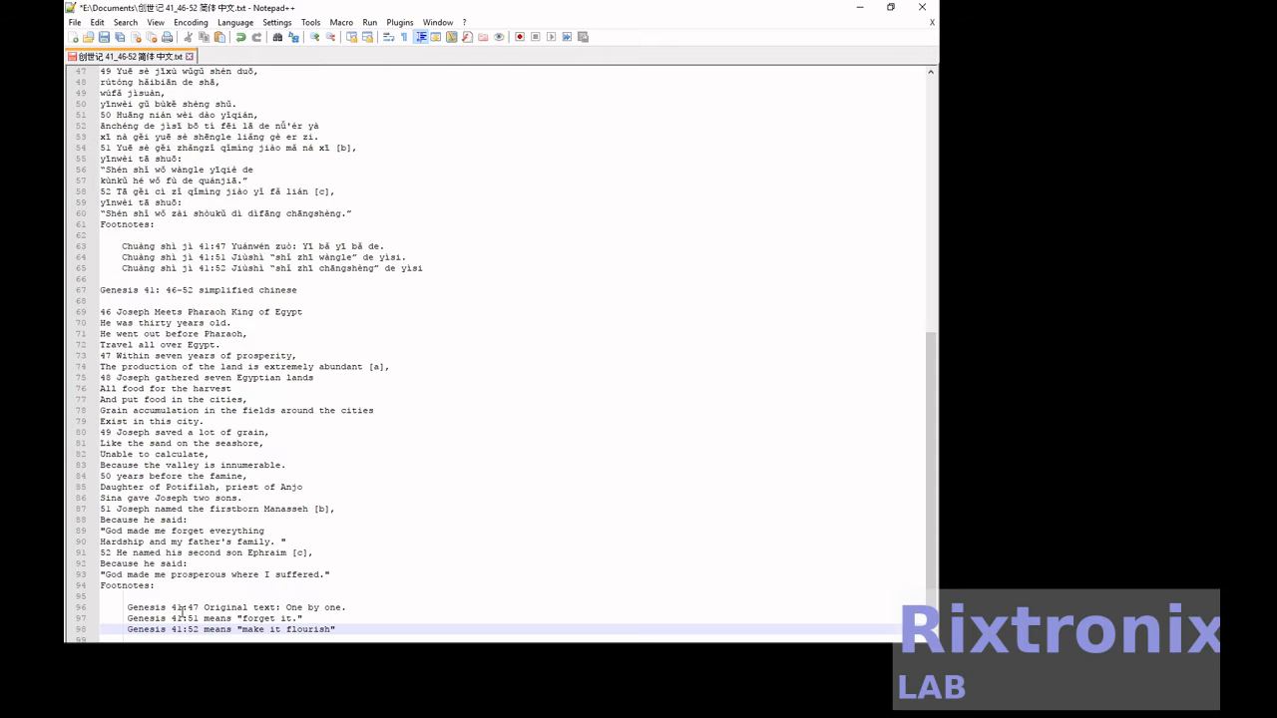
pyautogui.click(105, 38)
# Copy the entire text file into a new OpenOffice Writer document.
pyautogui.scroll(15, 572, 285)
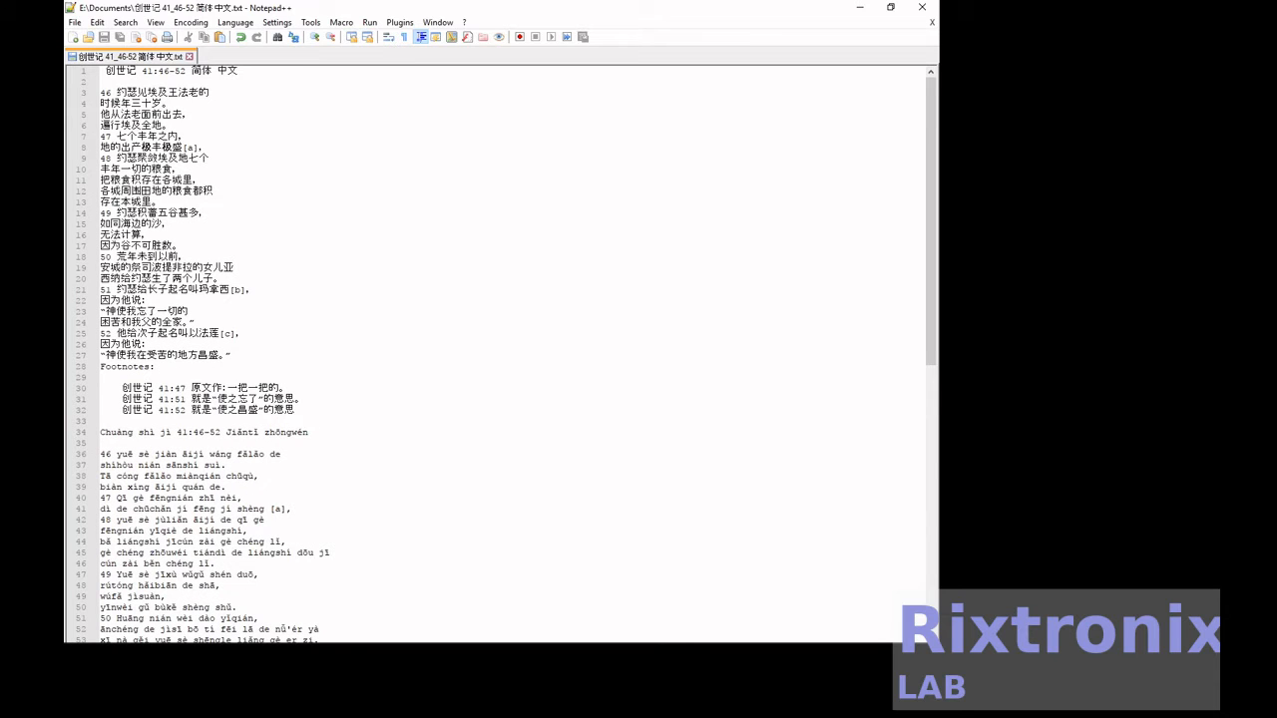
pyautogui.click(423, 339)
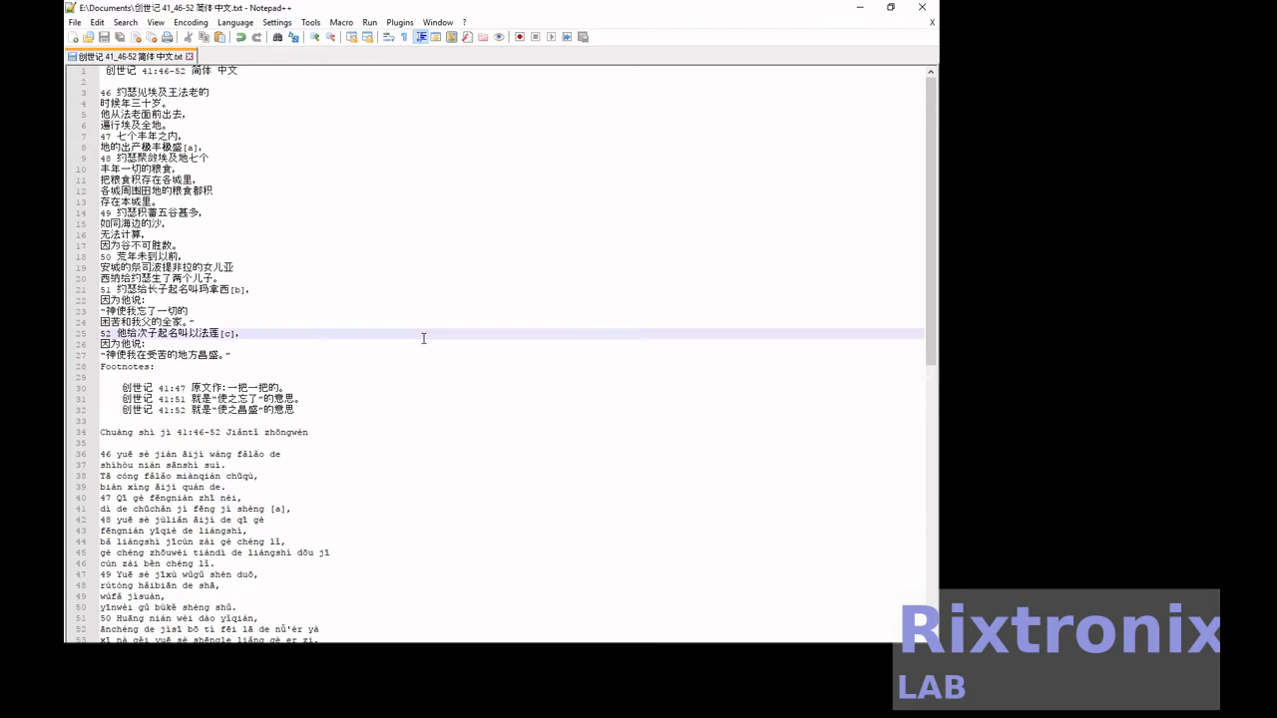
pyautogui.hotkey('ctrl', 'a')
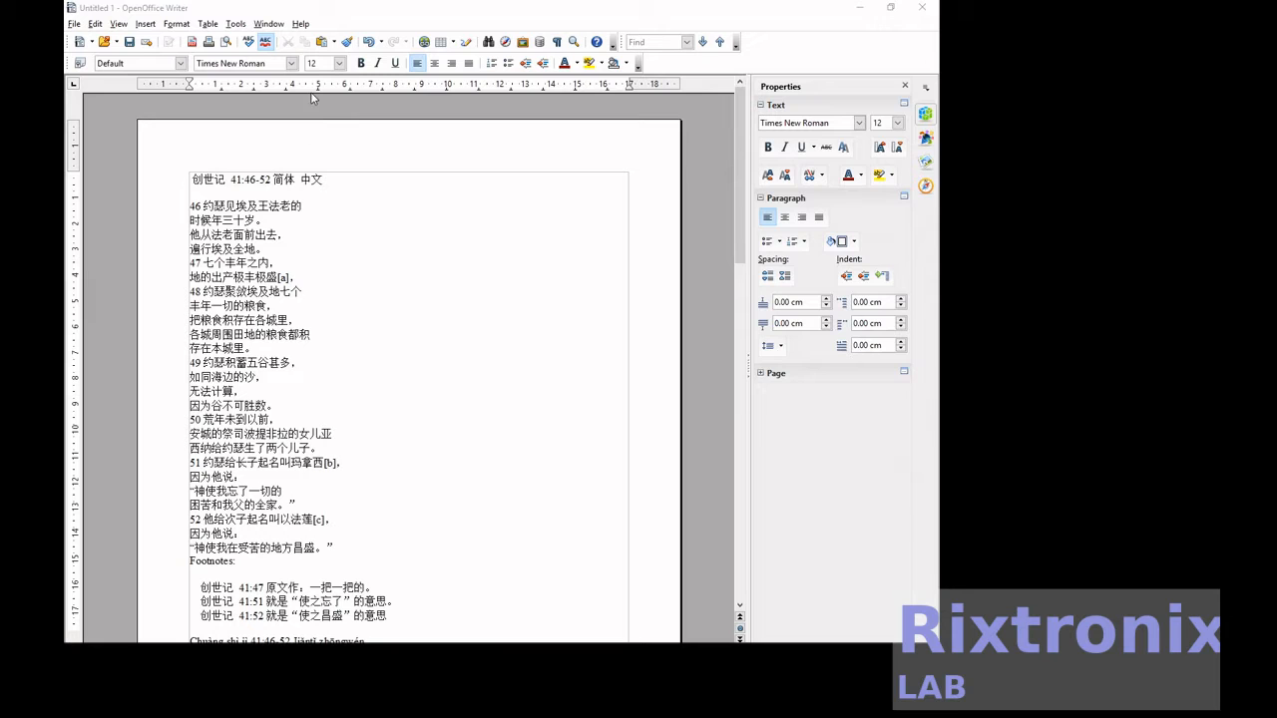
# Add a Default page header and paste the "Compiled by" credit with the compiler's name into it.
pyautogui.click(145, 24)
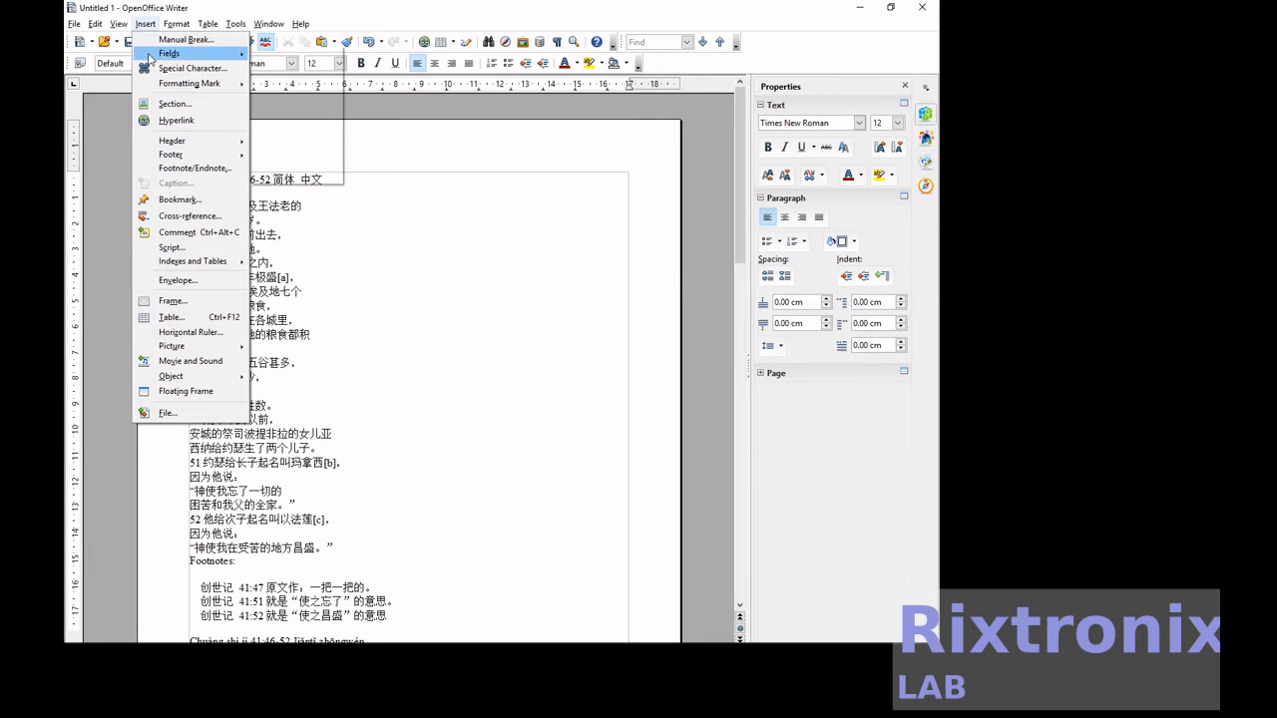
pyautogui.moveTo(180, 141)
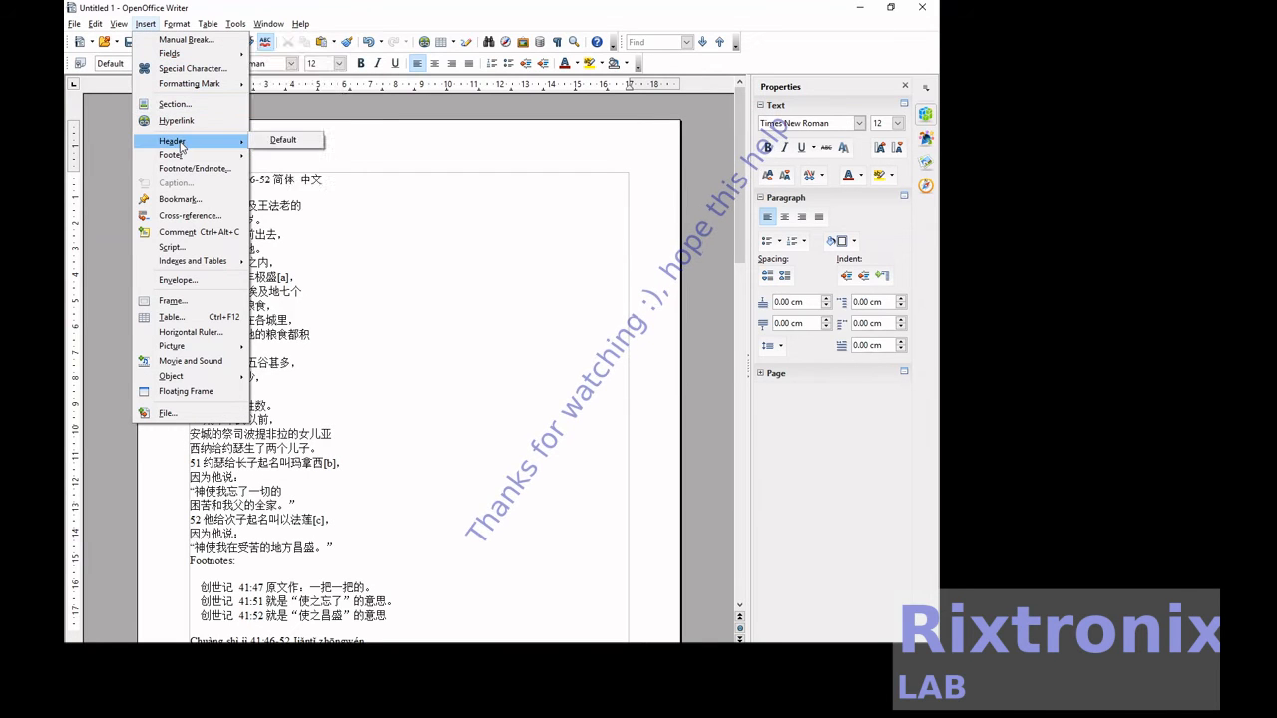
pyautogui.click(286, 139)
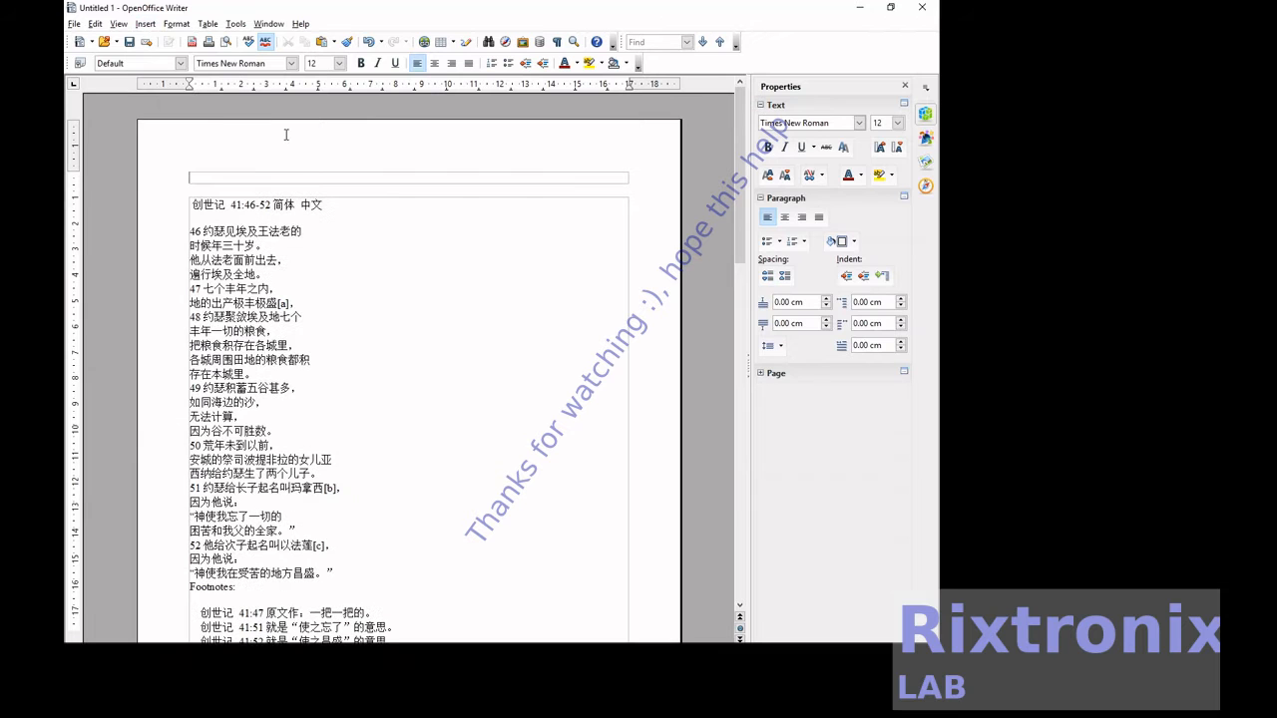
pyautogui.write('Compiled by 何金汉')
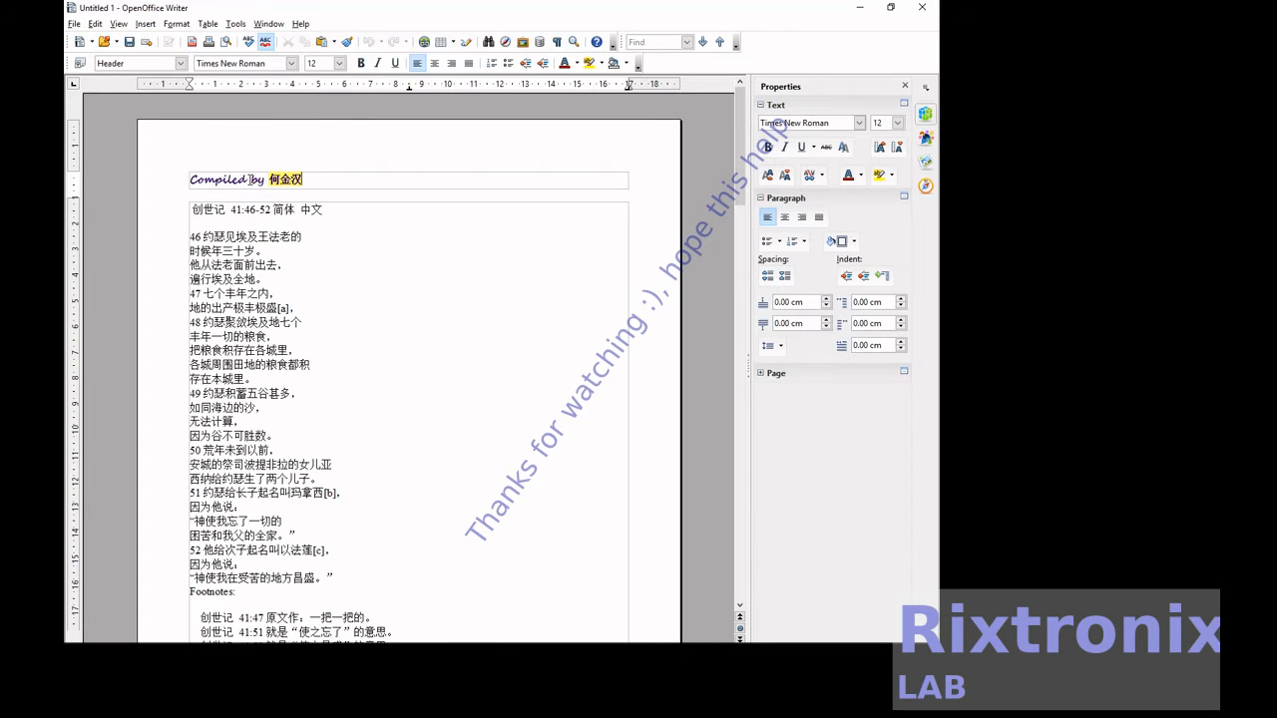
# Insert the date and time fields after the compiler's name in the page header.
pyautogui.click(146, 23)
pyautogui.moveTo(161, 53)
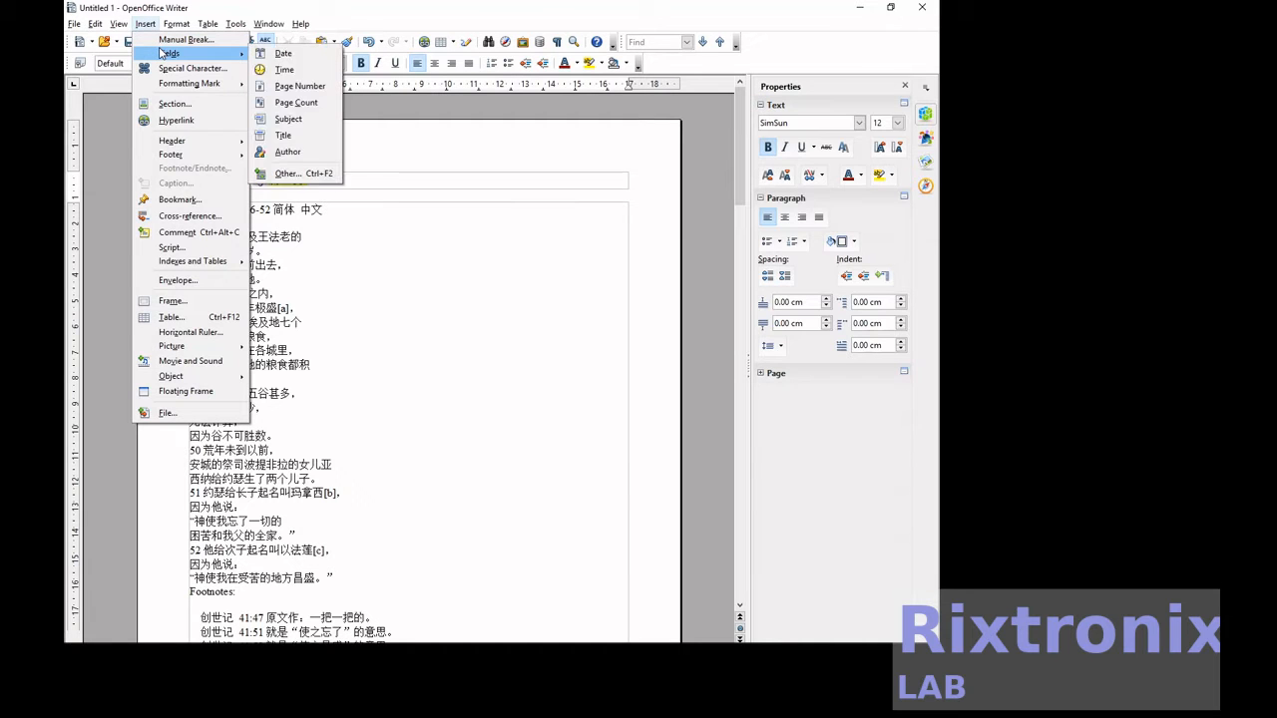
pyautogui.click(307, 58)
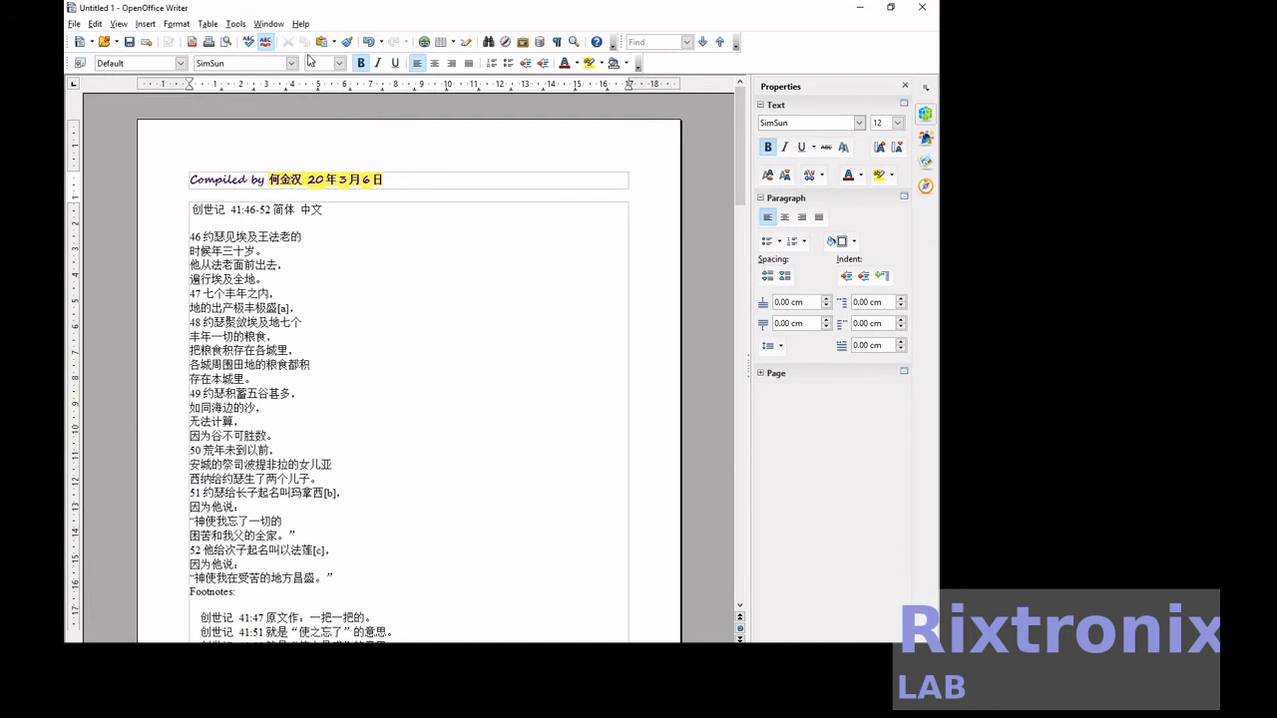
pyautogui.click(146, 22)
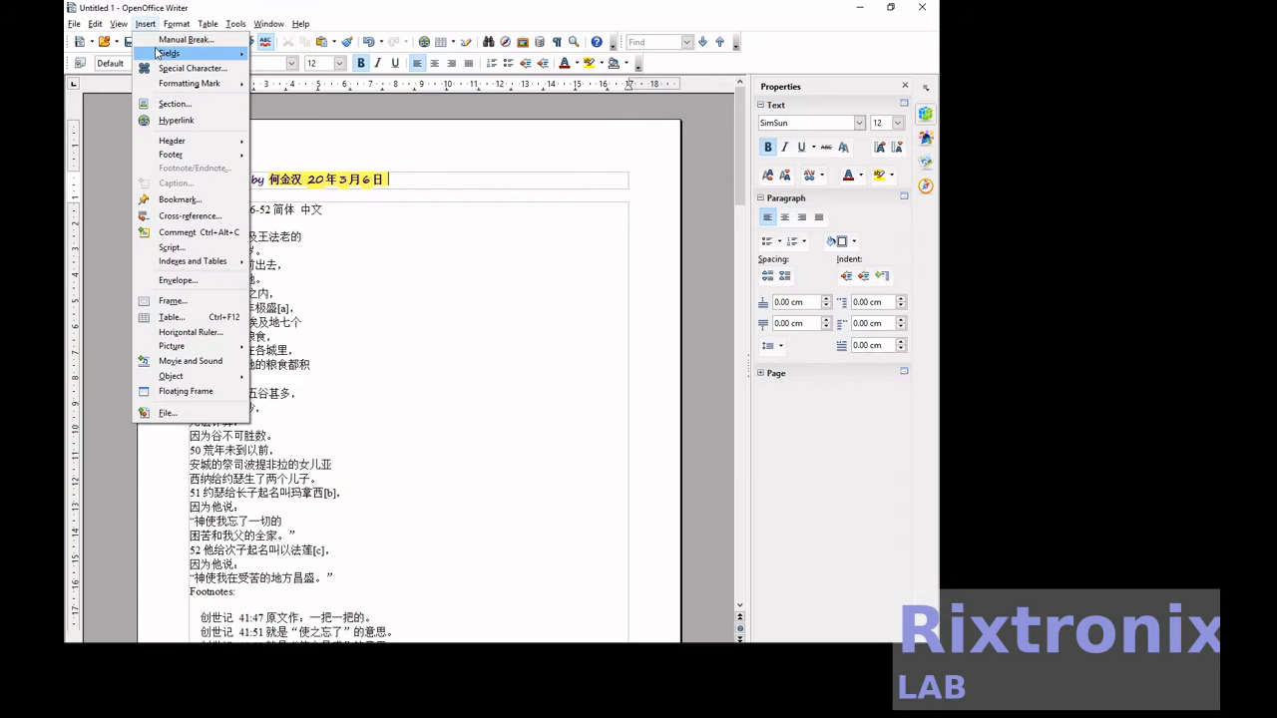
pyautogui.moveTo(159, 53)
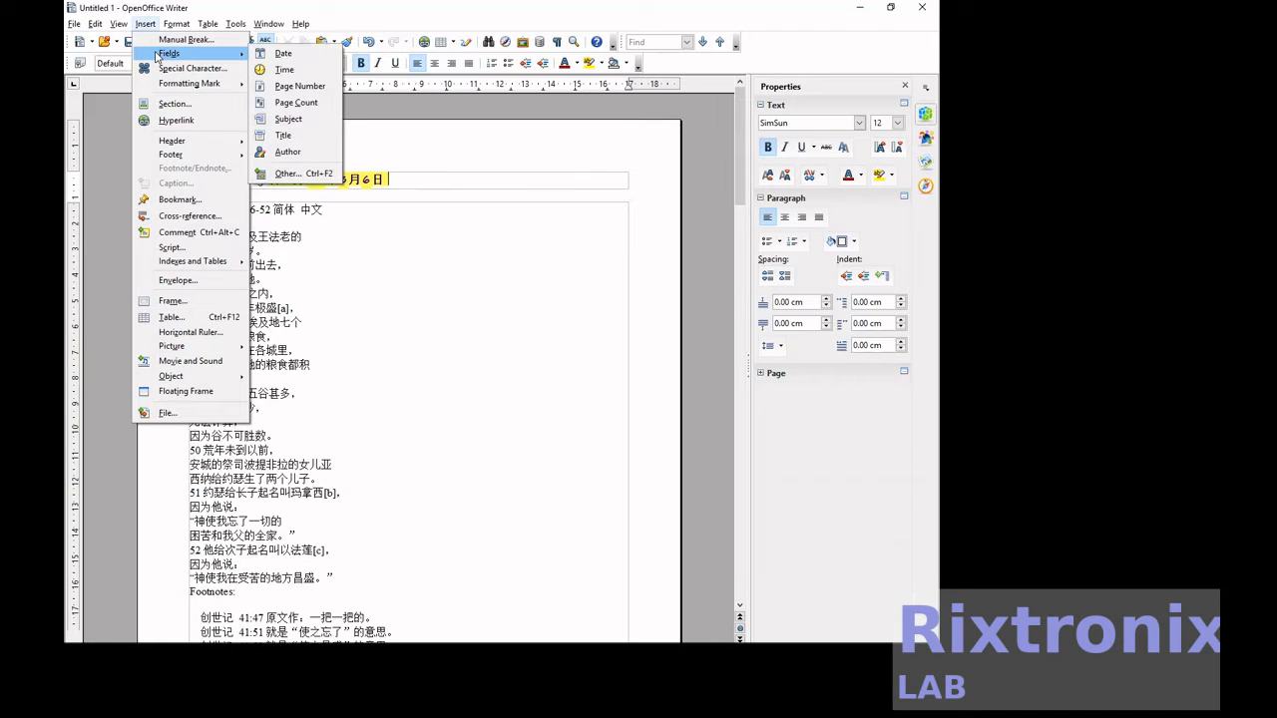
pyautogui.click(302, 69)
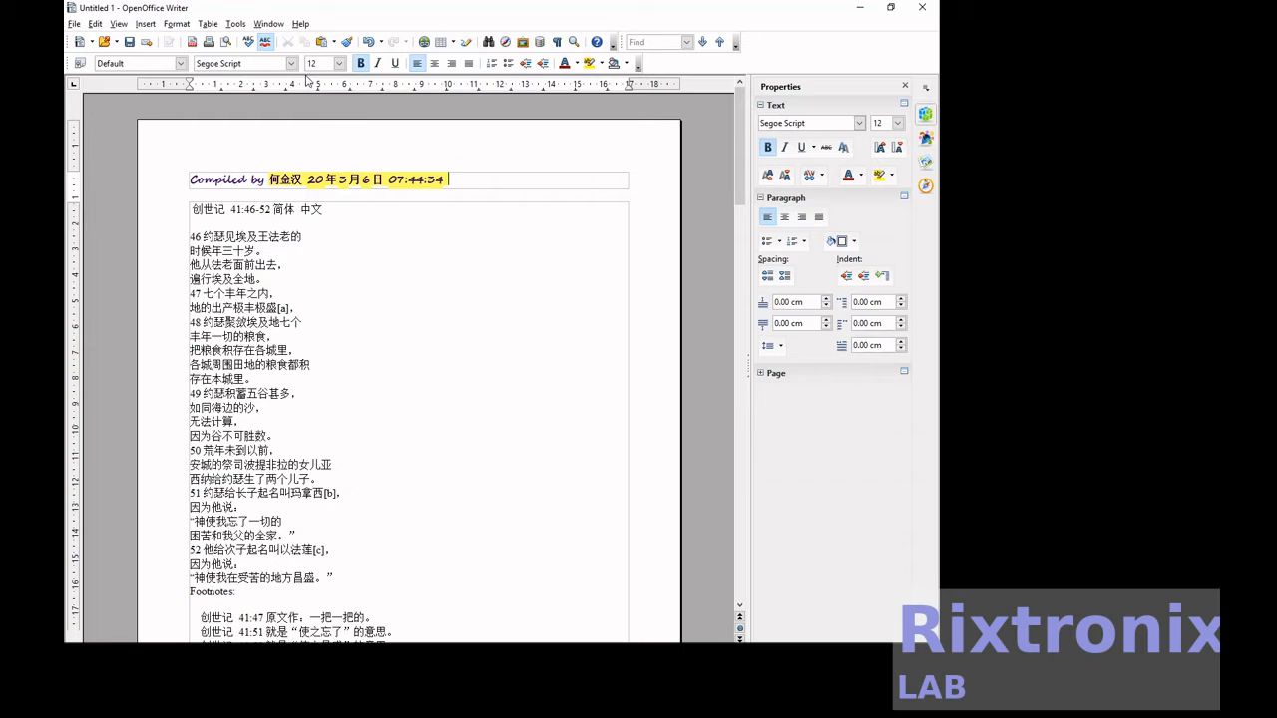
# Complete the header with "Page", a page number field, "of" and a page count field.
pyautogui.write('Page')
pyautogui.click(151, 27)
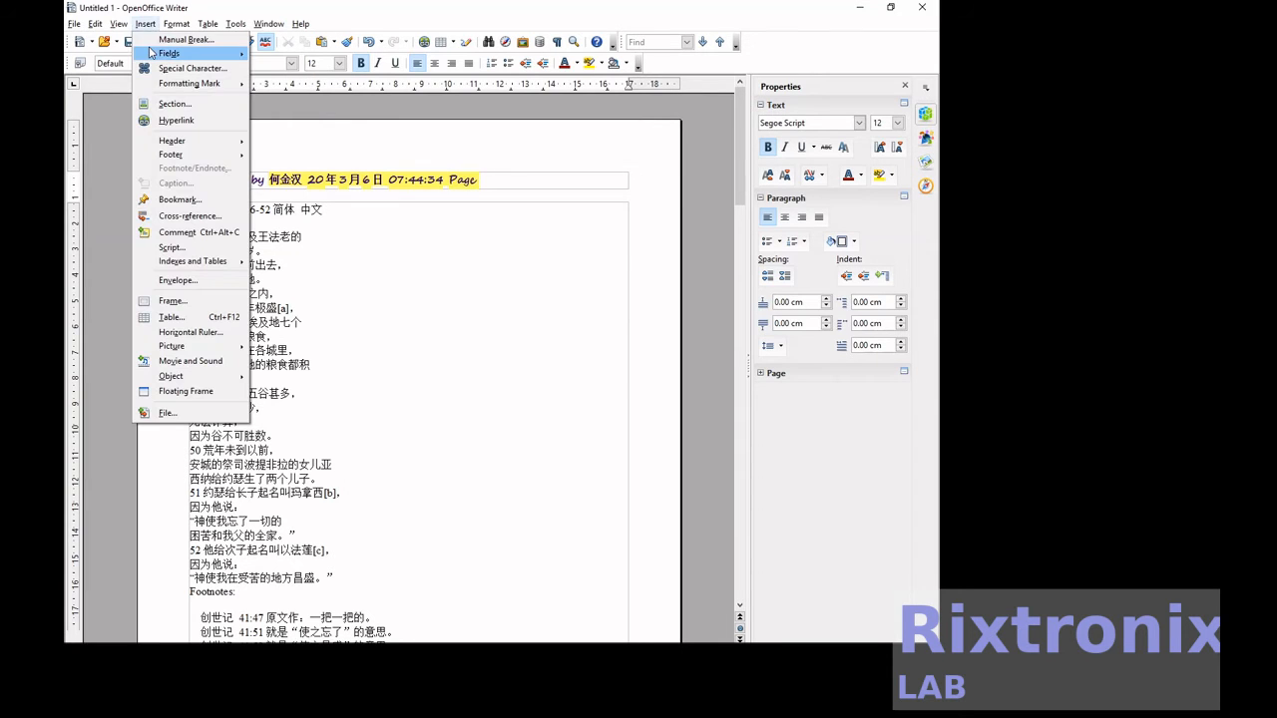
pyautogui.moveTo(194, 52)
pyautogui.click(297, 85)
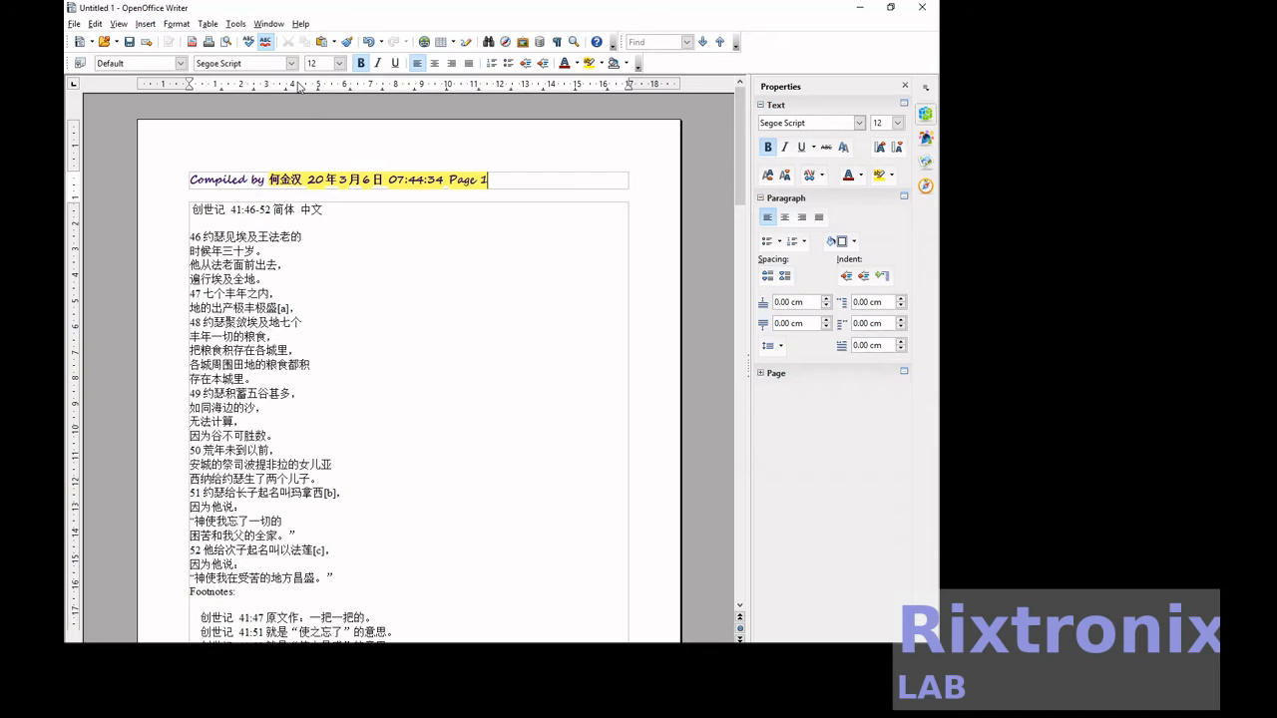
pyautogui.write('of')
pyautogui.click(145, 24)
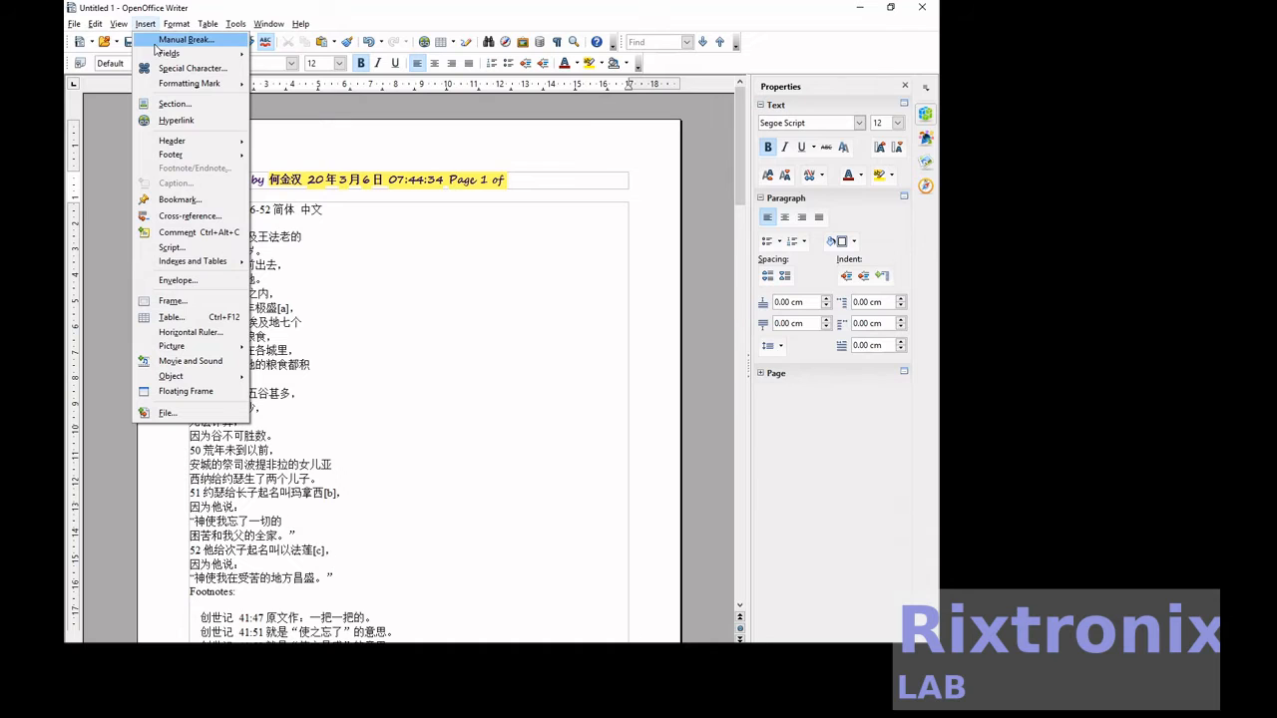
pyautogui.moveTo(156, 53)
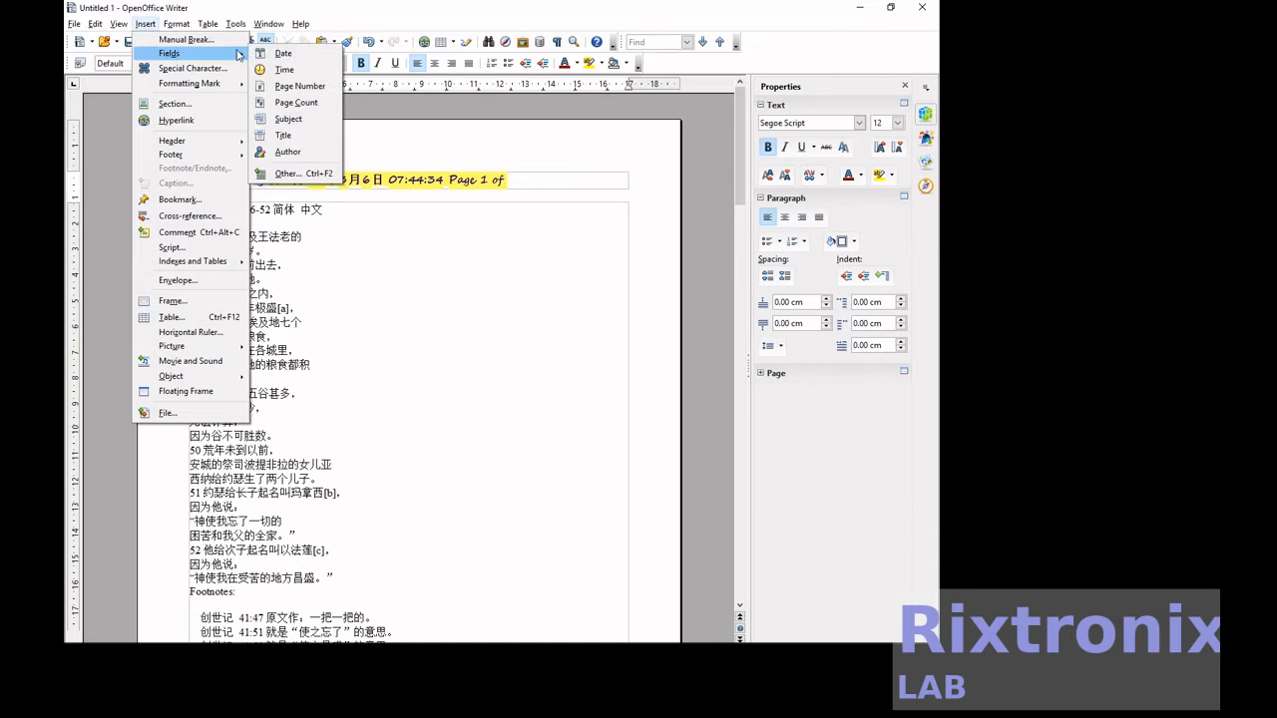
pyautogui.click(320, 102)
pyautogui.click(423, 281)
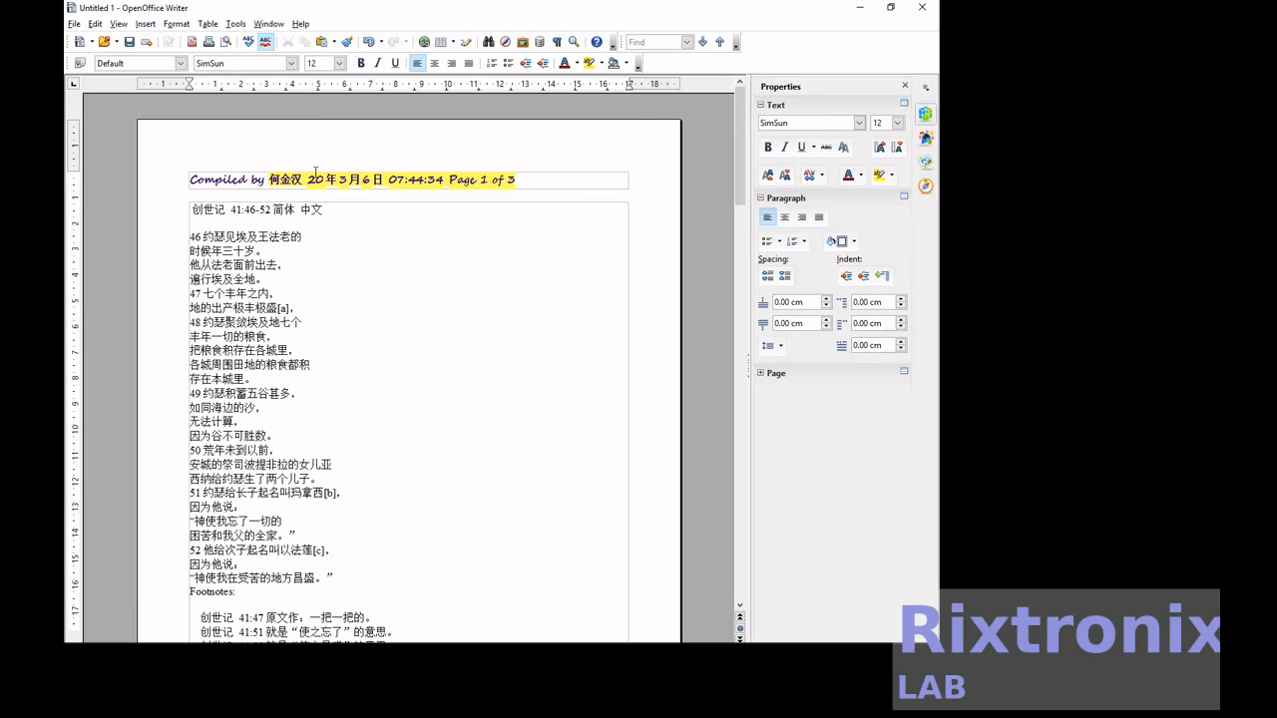
# Save the document under its Chinese heading as "创世记 41_46-52 简体 中文" in the Documents folder, in ODF Text Document format.
pyautogui.moveTo(332, 210); pyautogui.dragTo(189, 210)
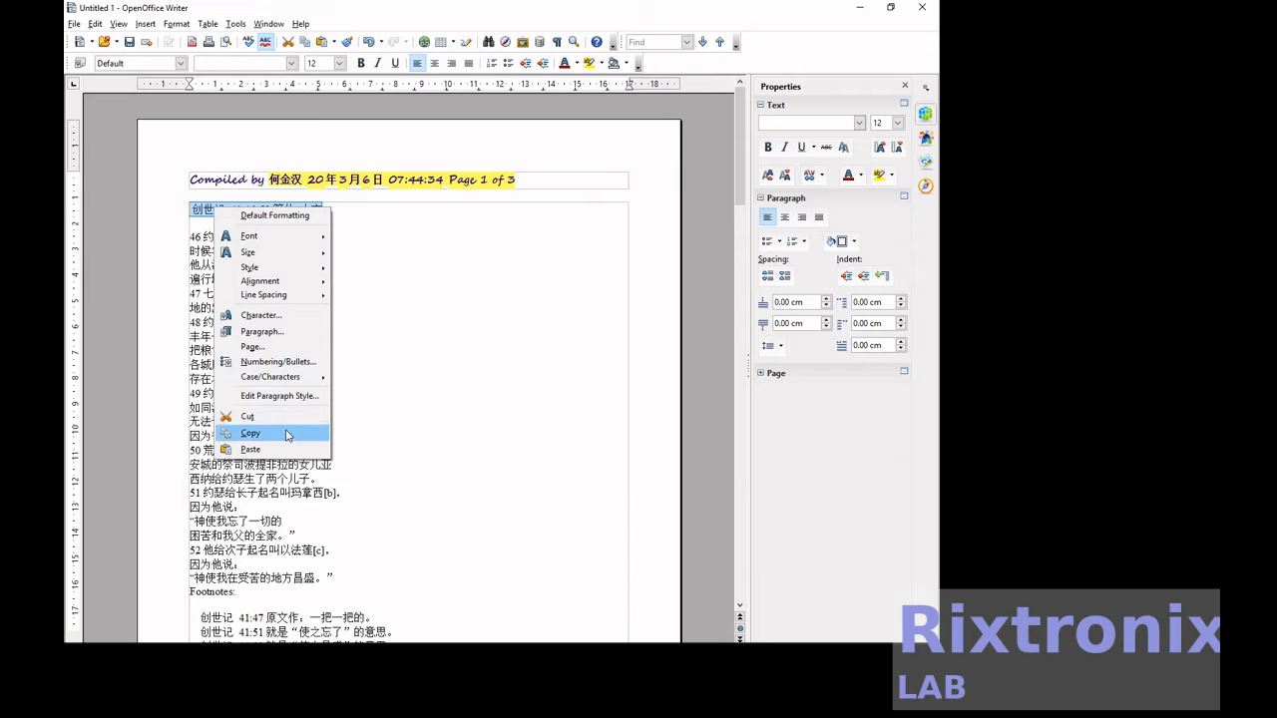
pyautogui.click(284, 433)
pyautogui.click(74, 23)
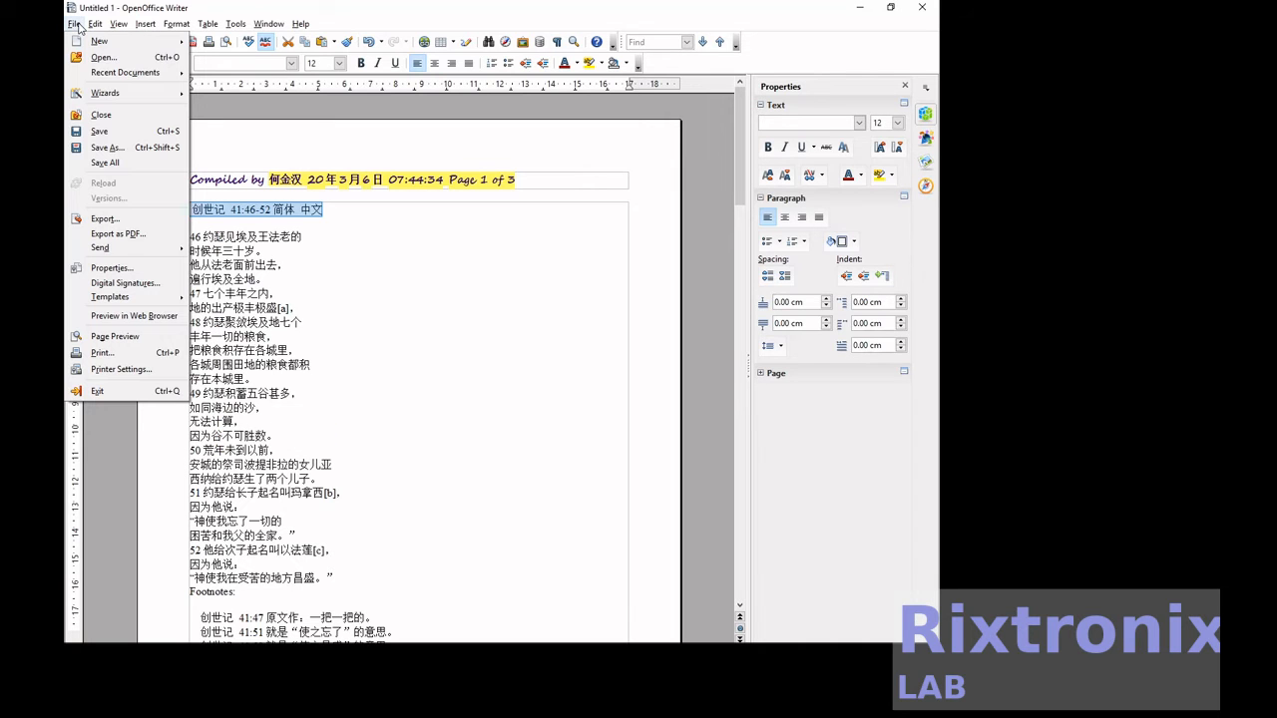
pyautogui.click(120, 135)
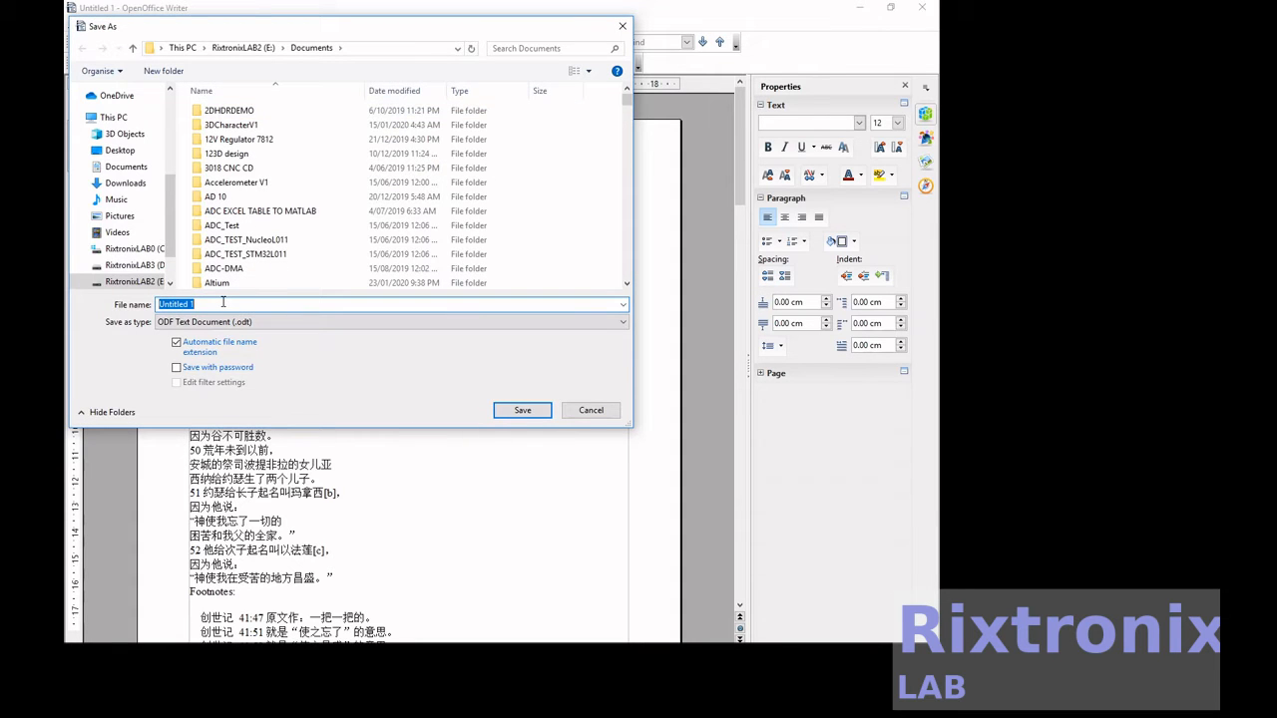
pyautogui.hotkey('ctrl', 'v')
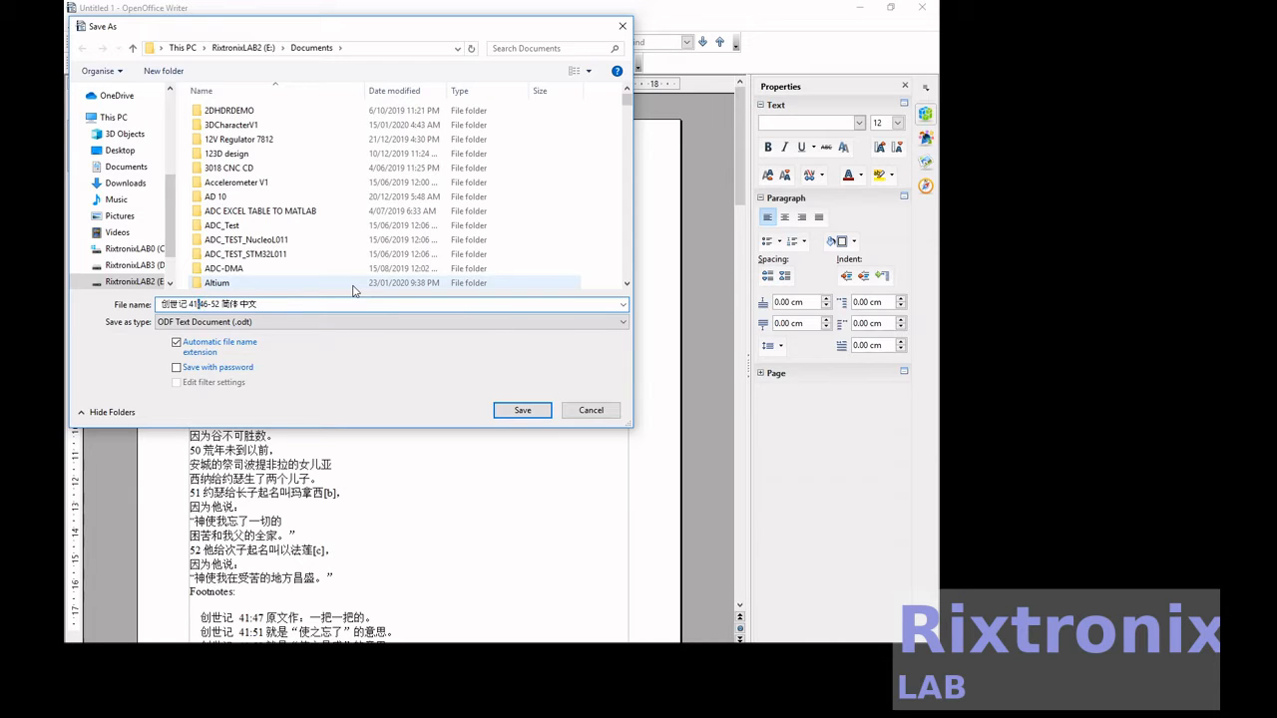
pyautogui.press('Return')
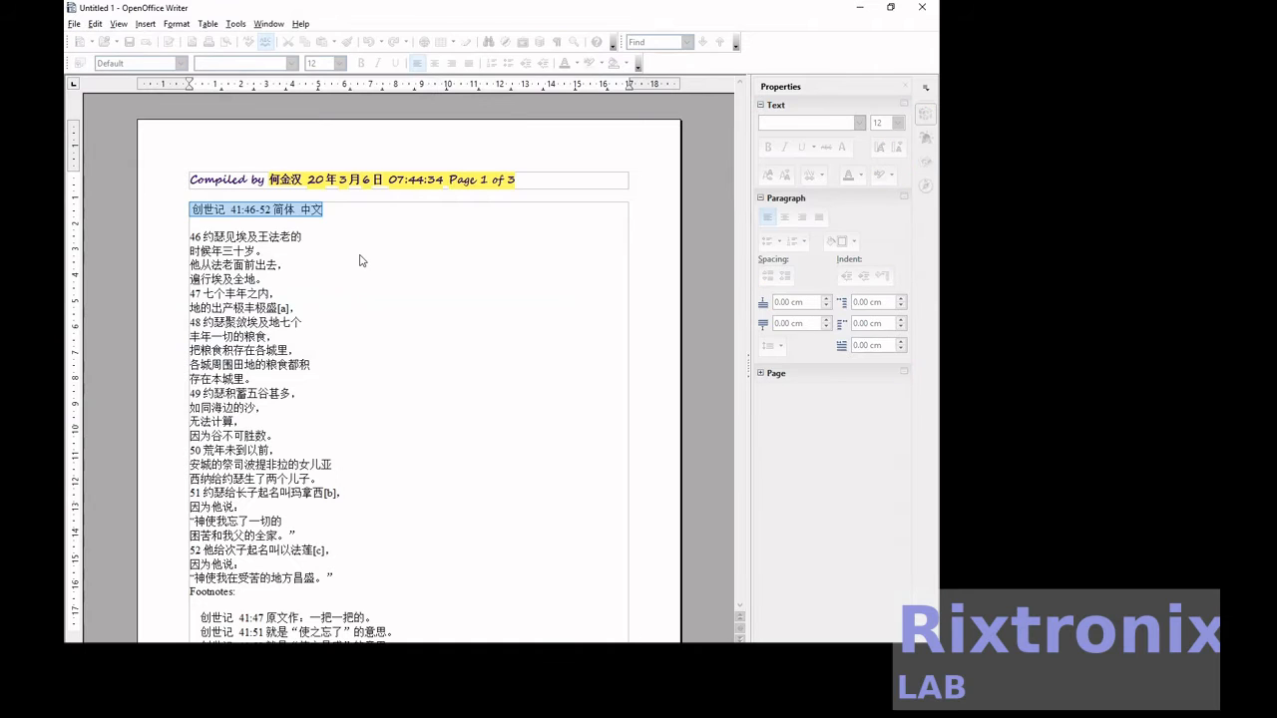
pyautogui.click(322, 220)
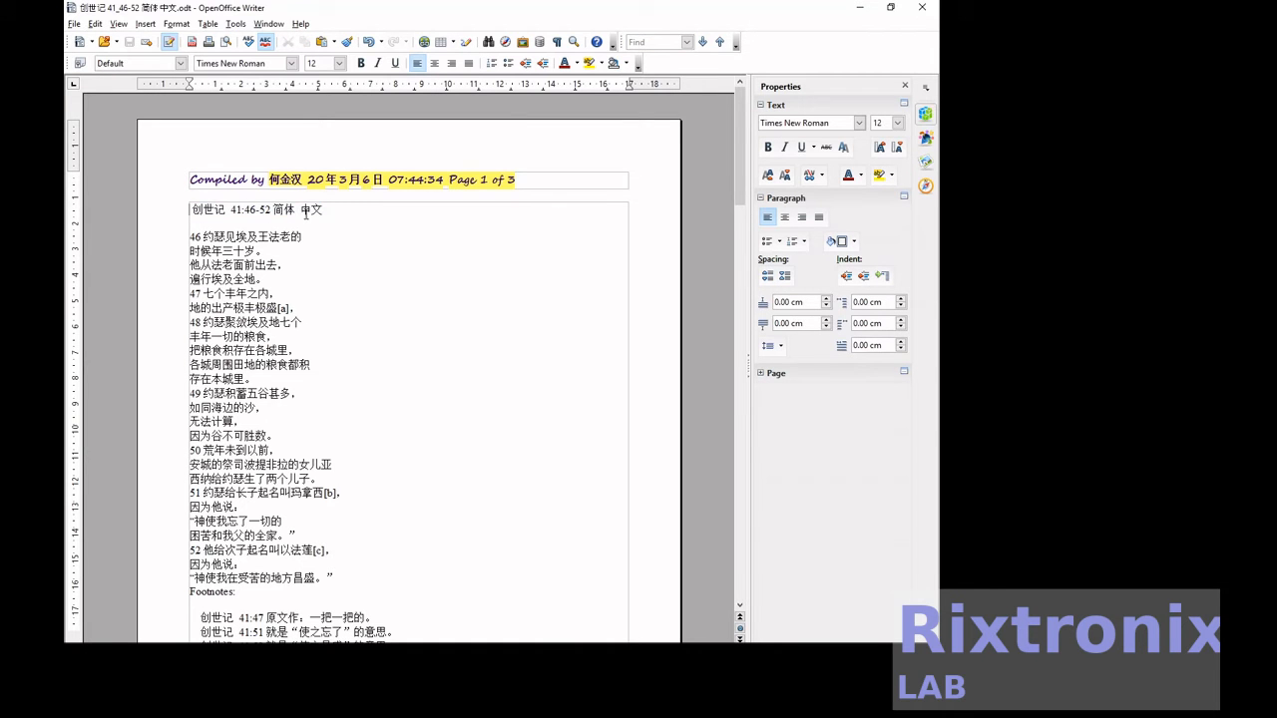
pyautogui.hotkey('shift', 'Down')
pyautogui.hotkey('shift', 'Down')
pyautogui.hotkey('shift', 'Down')
pyautogui.hotkey('shift', 'Down')
pyautogui.hotkey('shift', 'Down')
pyautogui.hotkey('shift', 'Down')
pyautogui.hotkey('shift', 'Down')
pyautogui.hotkey('shift', 'Down')
pyautogui.hotkey('shift', 'Down')
pyautogui.hotkey('shift', 'Down')
pyautogui.hotkey('shift', 'Down')
pyautogui.hotkey('shift', 'Down')
pyautogui.hotkey('shift', 'Down')
pyautogui.hotkey('shift', 'Down')
pyautogui.hotkey('shift', 'Down')
pyautogui.hotkey('shift', 'Down')
pyautogui.hotkey('shift', 'Down')
pyautogui.hotkey('shift', 'Down')
pyautogui.hotkey('shift', 'Down')
pyautogui.hotkey('shift', 'Down')
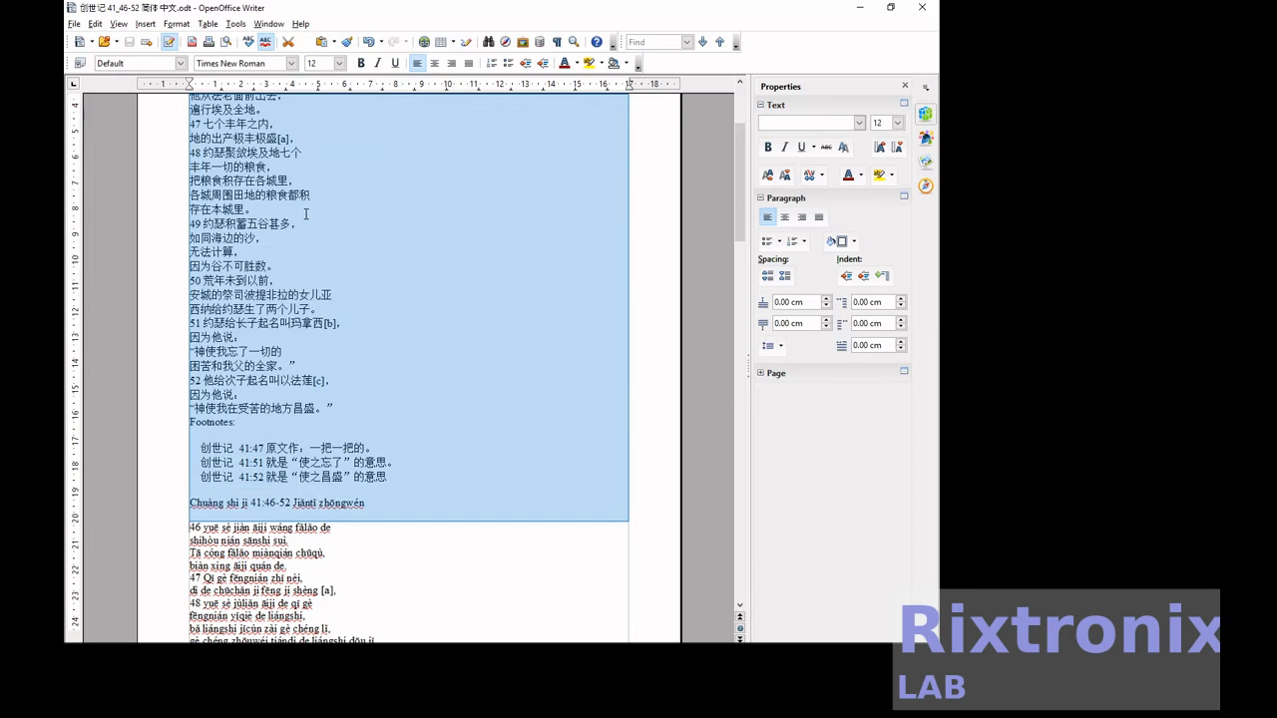
pyautogui.hotkey('shift', 'Up')
pyautogui.press('Delete')
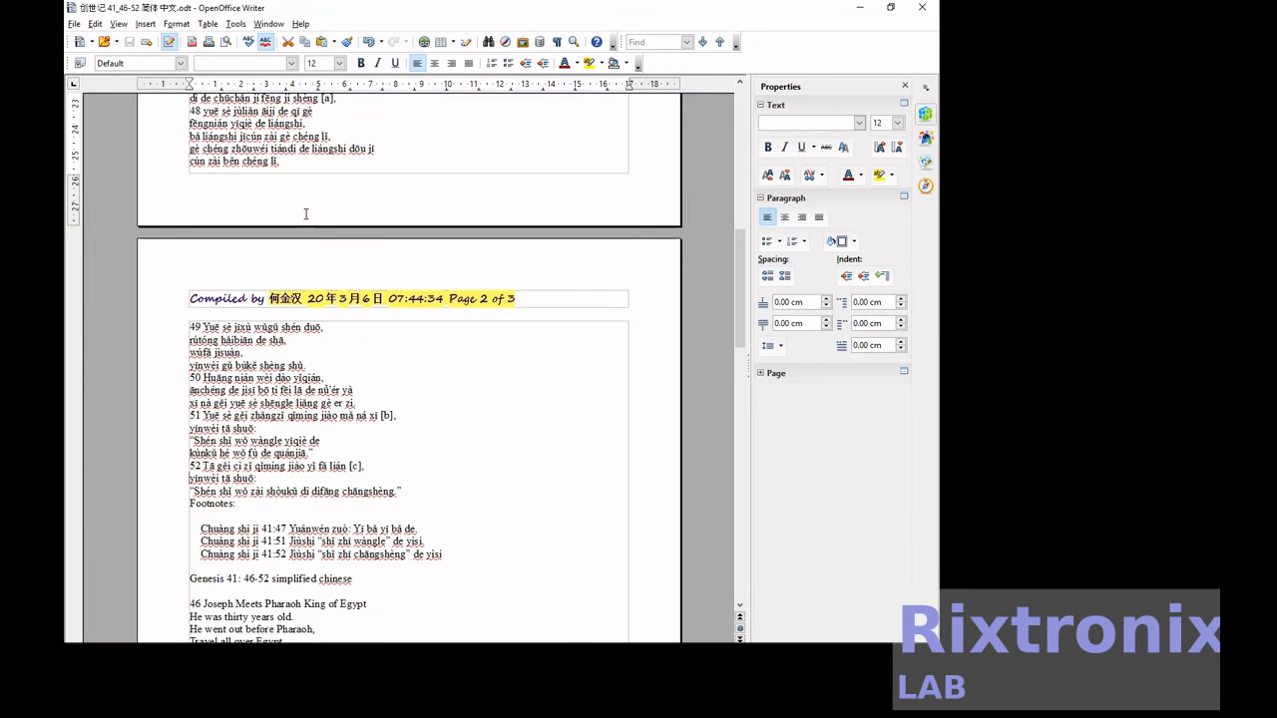
pyautogui.scroll(20, 306, 214)
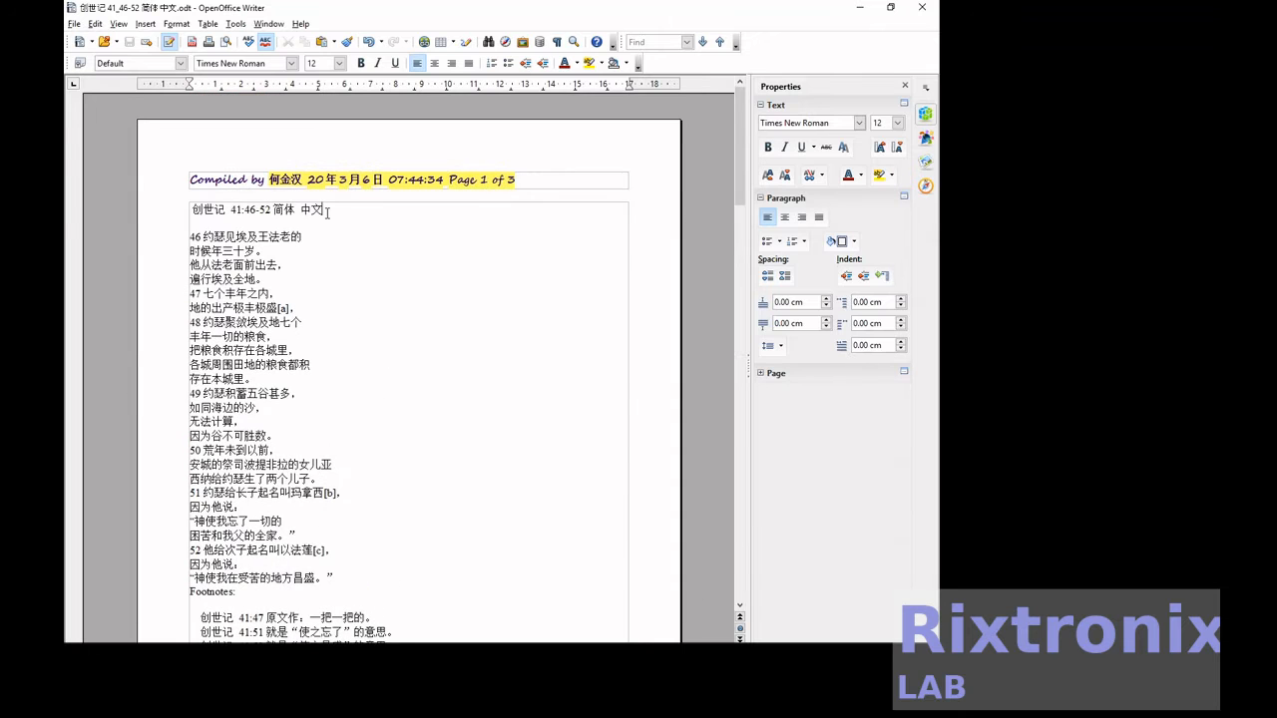
# Set the whole body text, from the Chinese heading to the last English footnote, to size 16 and bold.
pyautogui.click(327, 211)
pyautogui.hotkey('shift', 'Down')
pyautogui.hotkey('shift', 'Down')
pyautogui.hotkey('shift', 'Down')
pyautogui.hotkey('shift', 'Down')
pyautogui.hotkey('shift', 'Down')
pyautogui.hotkey('shift', 'Down')
pyautogui.hotkey('shift', 'Down')
pyautogui.hotkey('shift', 'Down')
pyautogui.hotkey('shift', 'Down')
pyautogui.hotkey('shift', 'Down')
pyautogui.hotkey('shift', 'Down')
pyautogui.hotkey('shift', 'Down')
pyautogui.hotkey('shift', 'Down')
pyautogui.hotkey('shift', 'Down')
pyautogui.hotkey('shift', 'Down')
pyautogui.hotkey('shift', 'Down')
pyautogui.hotkey('shift', 'Down')
pyautogui.hotkey('shift', 'Down')
pyautogui.hotkey('shift', 'Down')
pyautogui.hotkey('shift', 'Down')
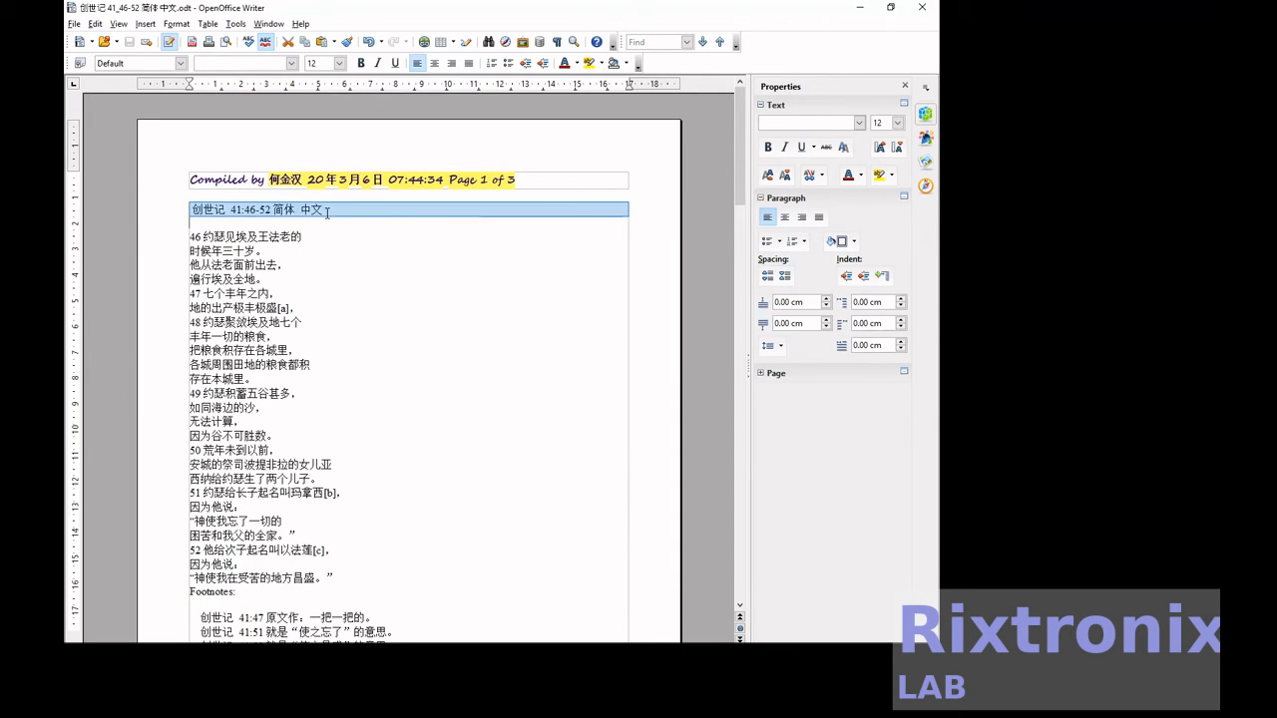
pyautogui.hotkey('shift', 'Down')
pyautogui.hotkey('shift', 'Down')
pyautogui.hotkey('shift', 'Down')
pyautogui.hotkey('shift', 'Down')
pyautogui.hotkey('shift', 'Down')
pyautogui.hotkey('shift', 'Down')
pyautogui.hotkey('shift', 'Down')
pyautogui.hotkey('shift', 'Down')
pyautogui.hotkey('shift', 'Down')
pyautogui.hotkey('shift', 'Down')
pyautogui.hotkey('shift', 'Down')
pyautogui.hotkey('shift', 'Down')
pyautogui.hotkey('shift', 'Down')
pyautogui.hotkey('shift', 'Down')
pyautogui.hotkey('shift', 'Down')
pyautogui.hotkey('shift', 'Down')
pyautogui.hotkey('shift', 'Down')
pyautogui.hotkey('shift', 'Down')
pyautogui.hotkey('shift', 'Down')
pyautogui.hotkey('shift', 'Down')
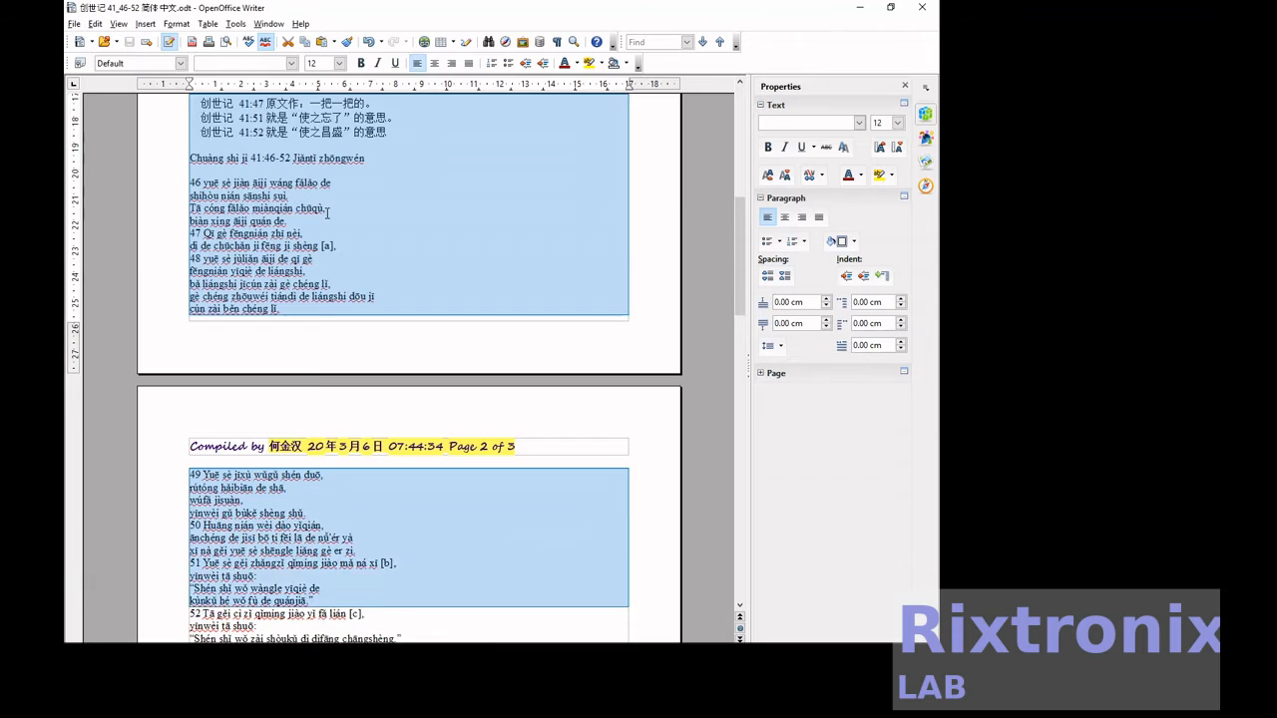
pyautogui.hotkey('shift', 'Down')
pyautogui.hotkey('shift', 'Down')
pyautogui.hotkey('shift', 'Down')
pyautogui.hotkey('shift', 'Down')
pyautogui.hotkey('shift', 'Down')
pyautogui.hotkey('shift', 'Down')
pyautogui.hotkey('shift', 'Down')
pyautogui.hotkey('shift', 'Down')
pyautogui.hotkey('shift', 'Down')
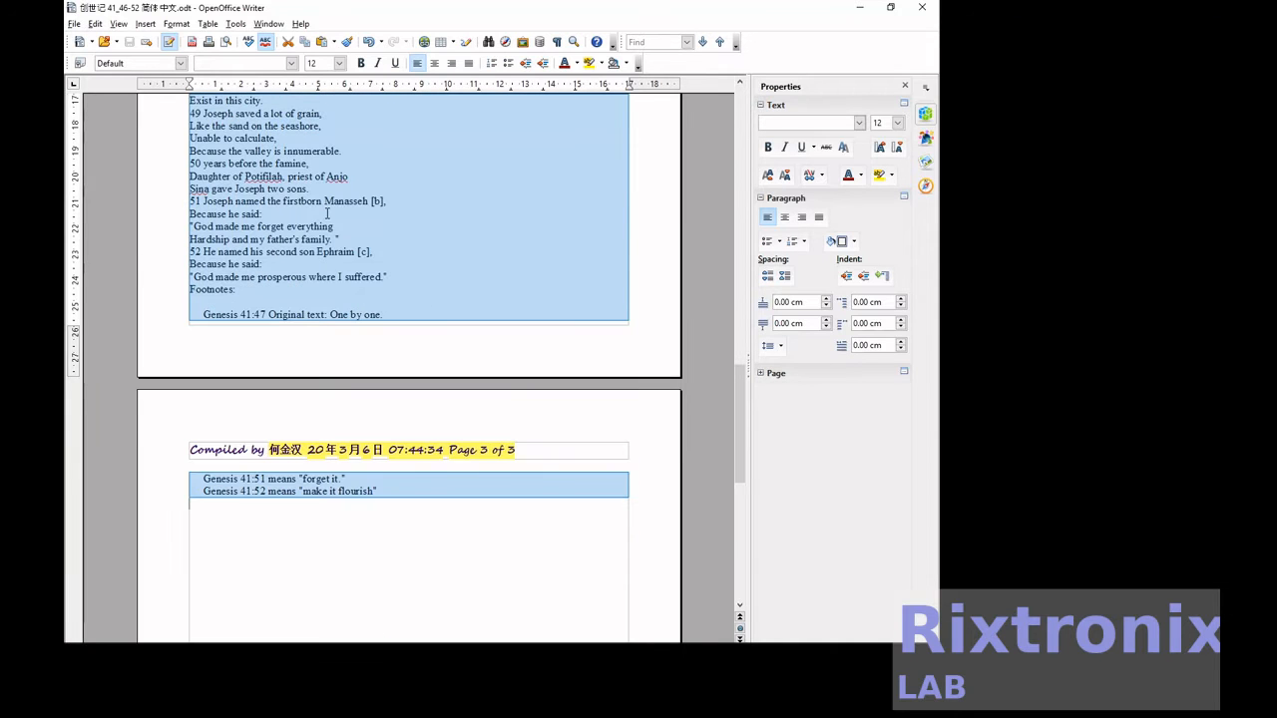
pyautogui.click(340, 62)
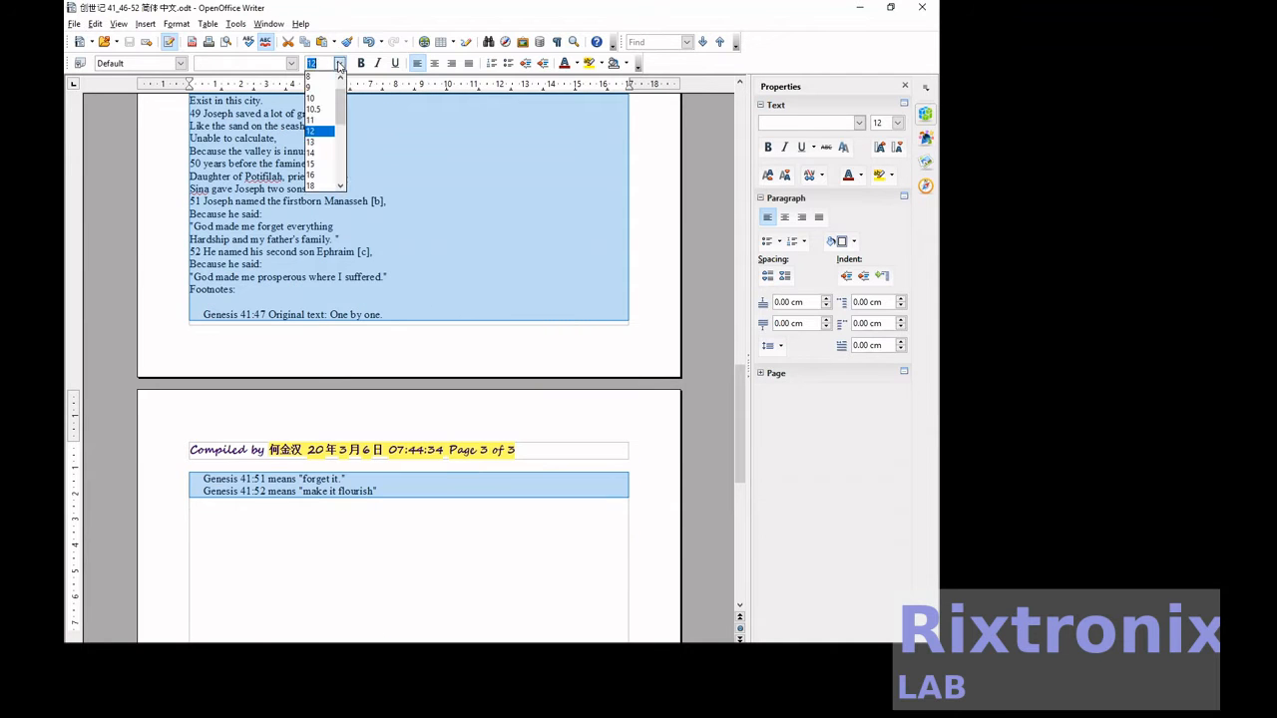
pyautogui.click(322, 175)
pyautogui.click(360, 64)
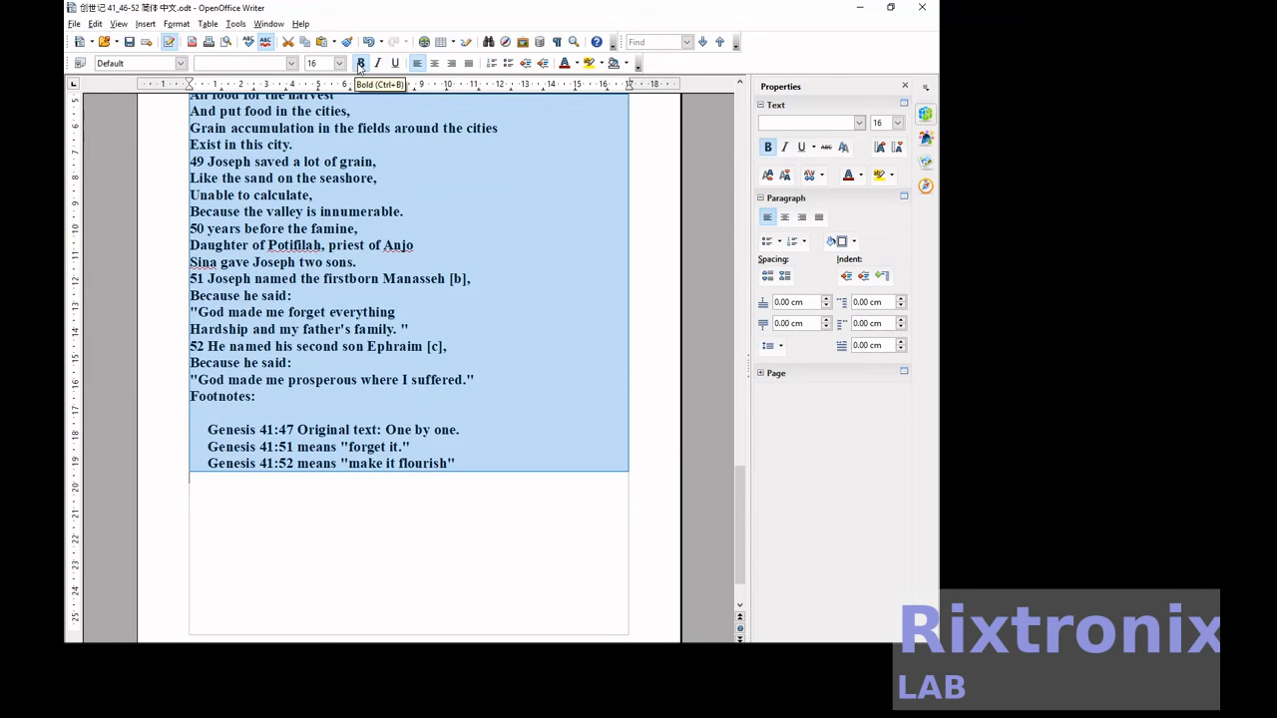
# Color the Chinese section red, from its heading through its three footnotes.
pyautogui.moveTo(737, 516); pyautogui.dragTo(752, 163)
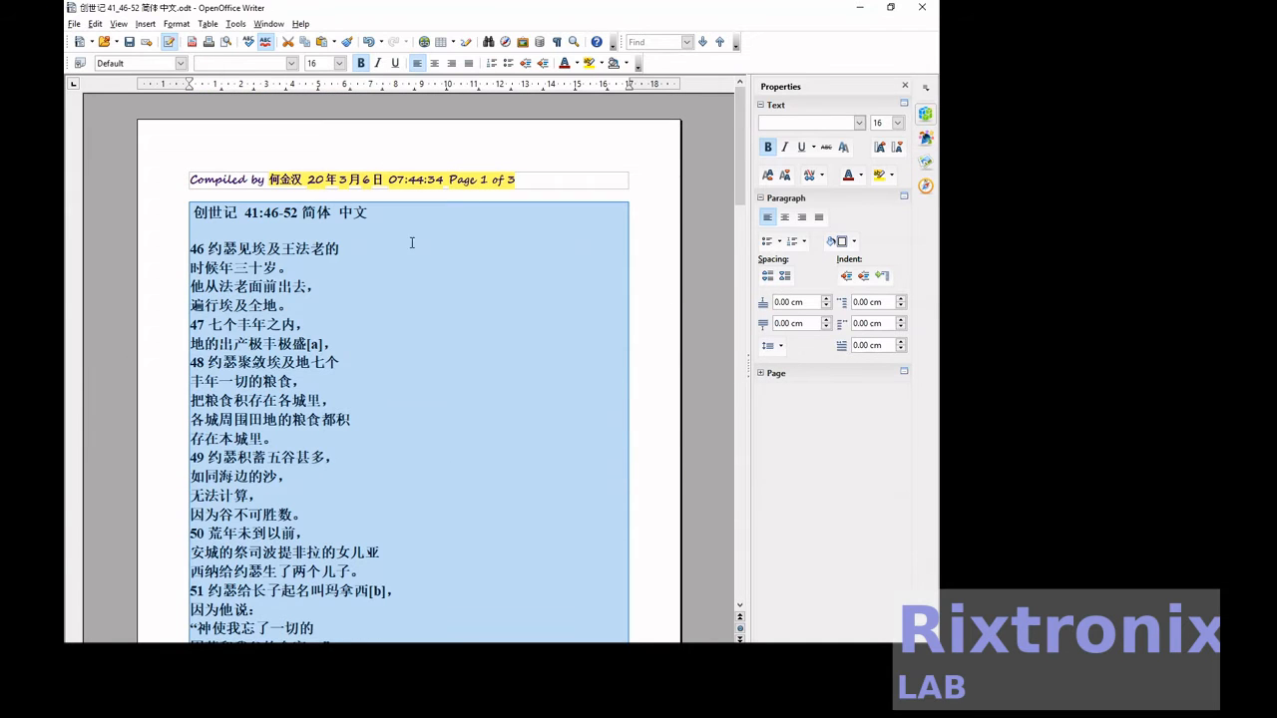
pyautogui.click(405, 246)
pyautogui.click(199, 215)
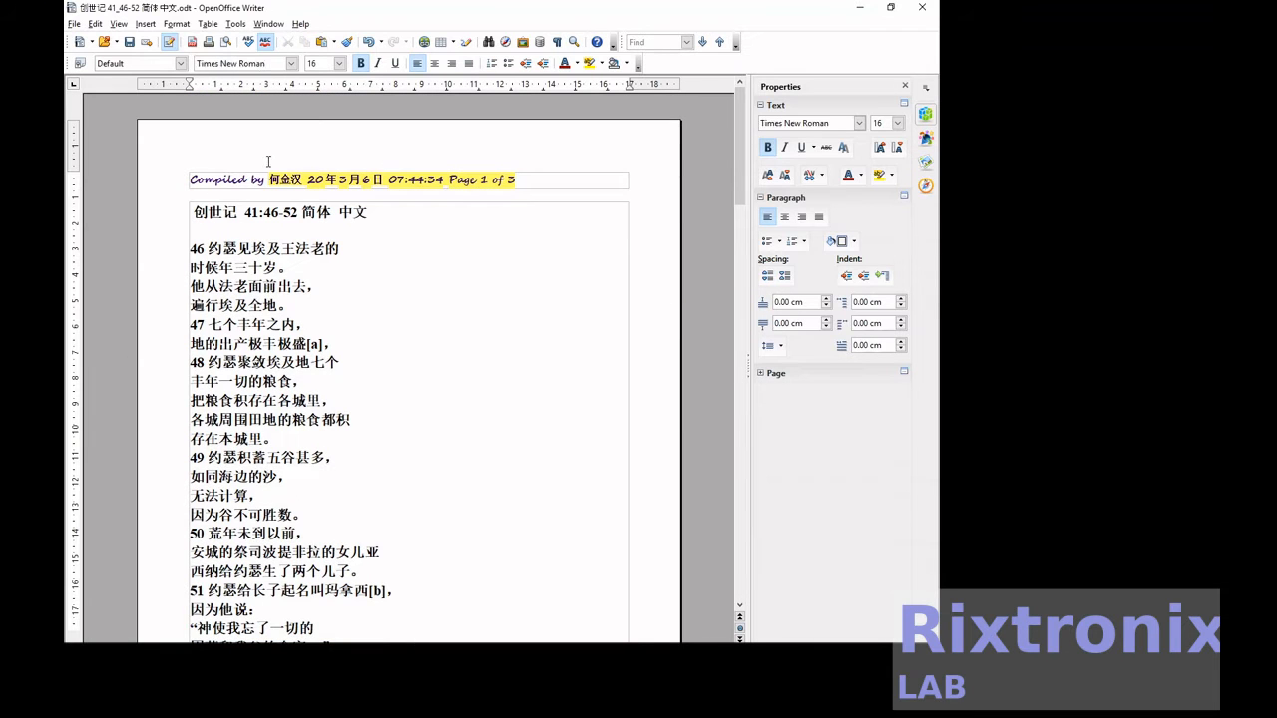
pyautogui.hotkey('ctrl', 'a')
pyautogui.hotkey('shift', 'Down')
pyautogui.hotkey('shift', 'Down')
pyautogui.hotkey('shift', 'Down')
pyautogui.hotkey('shift', 'Down')
pyautogui.hotkey('shift', 'Down')
pyautogui.hotkey('shift', 'Down')
pyautogui.hotkey('shift', 'Down')
pyautogui.hotkey('shift', 'Down')
pyautogui.hotkey('shift', 'Down')
pyautogui.hotkey('shift', 'Down')
pyautogui.hotkey('shift', 'Down')
pyautogui.hotkey('shift', 'Down')
pyautogui.hotkey('shift', 'Down')
pyautogui.hotkey('shift', 'Down')
pyautogui.hotkey('shift', 'Down')
pyautogui.hotkey('shift', 'Down')
pyautogui.hotkey('shift', 'Down')
pyautogui.hotkey('shift', 'Down')
pyautogui.hotkey('shift', 'Down')
pyautogui.hotkey('shift', 'Down')
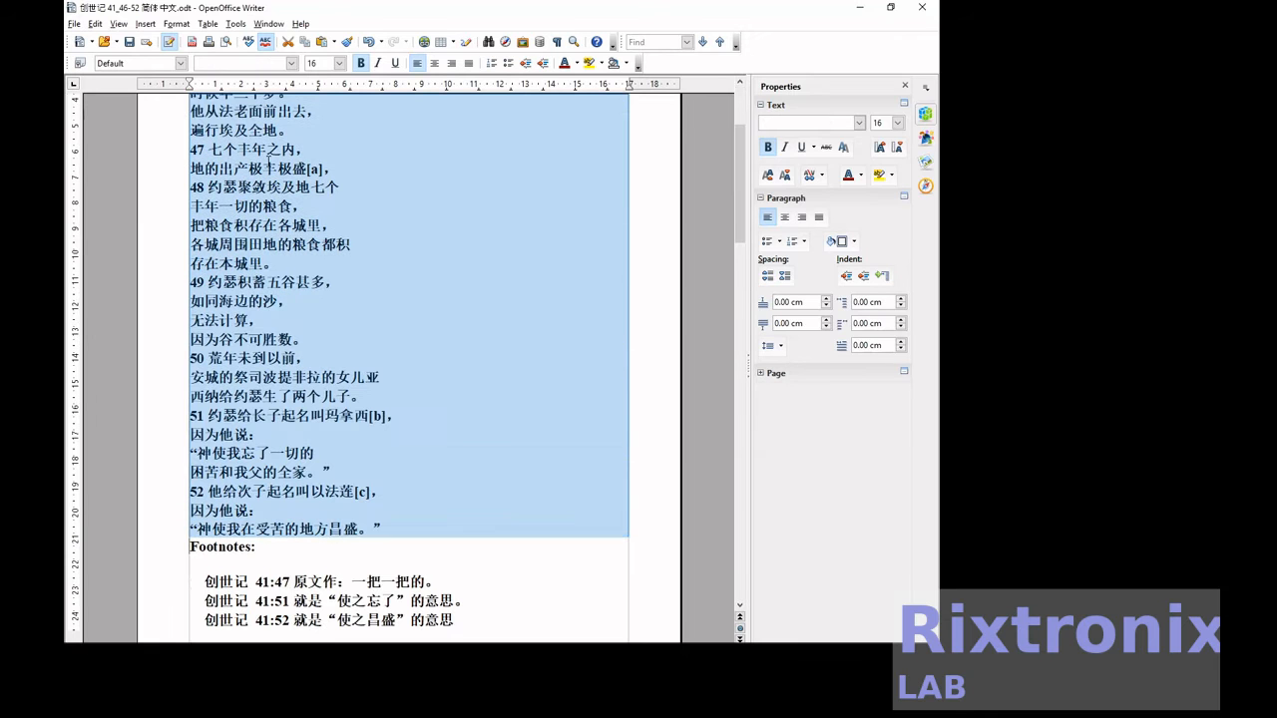
pyautogui.hotkey('shift', 'Down')
pyautogui.hotkey('shift', 'Down')
pyautogui.hotkey('shift', 'Down')
pyautogui.hotkey('shift', 'Down')
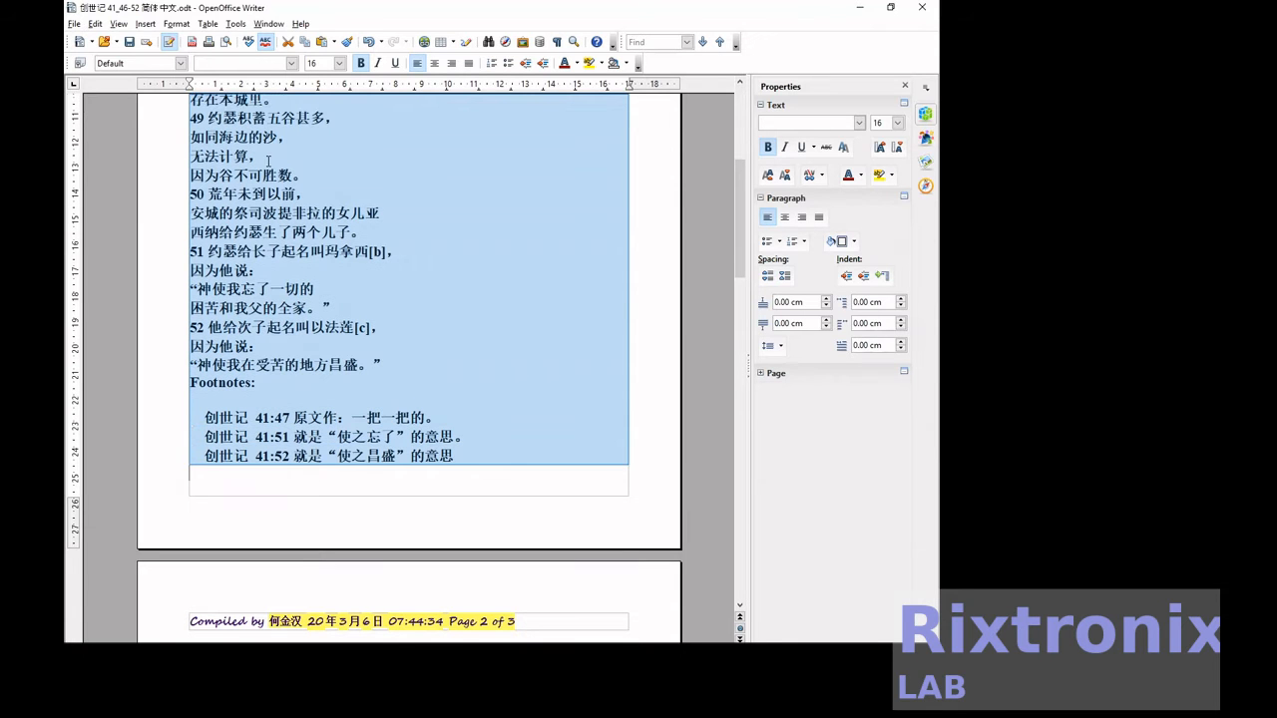
pyautogui.scroll(-3, 292, 114)
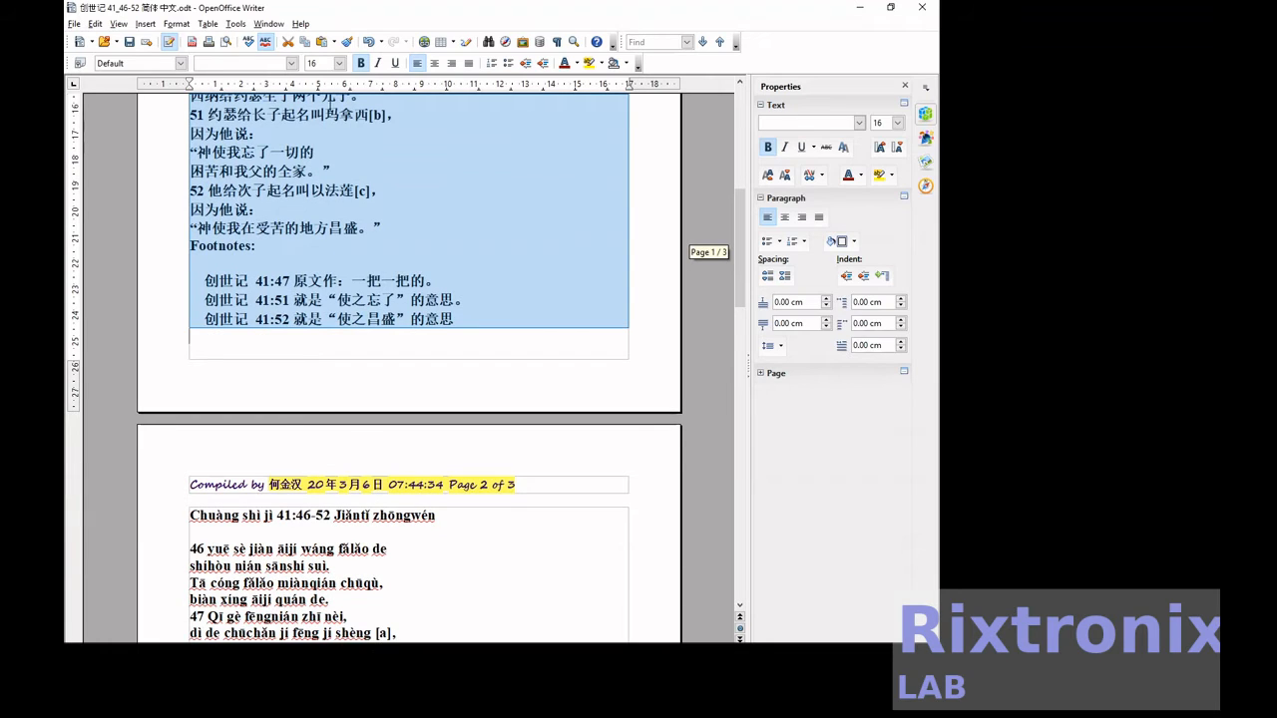
pyautogui.click(577, 65)
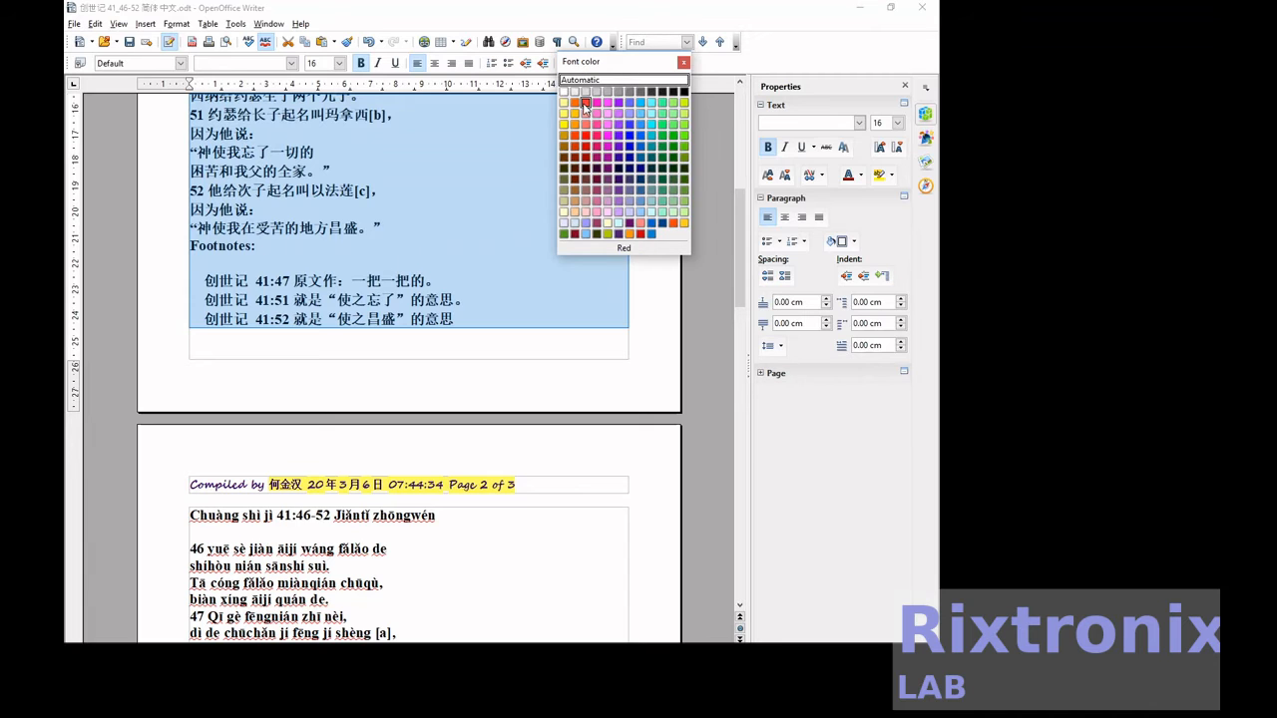
pyautogui.click(585, 124)
# Color the pinyin section blue, from its heading through its three footnotes.
pyautogui.scroll(-2, 445, 334)
pyautogui.click(278, 421)
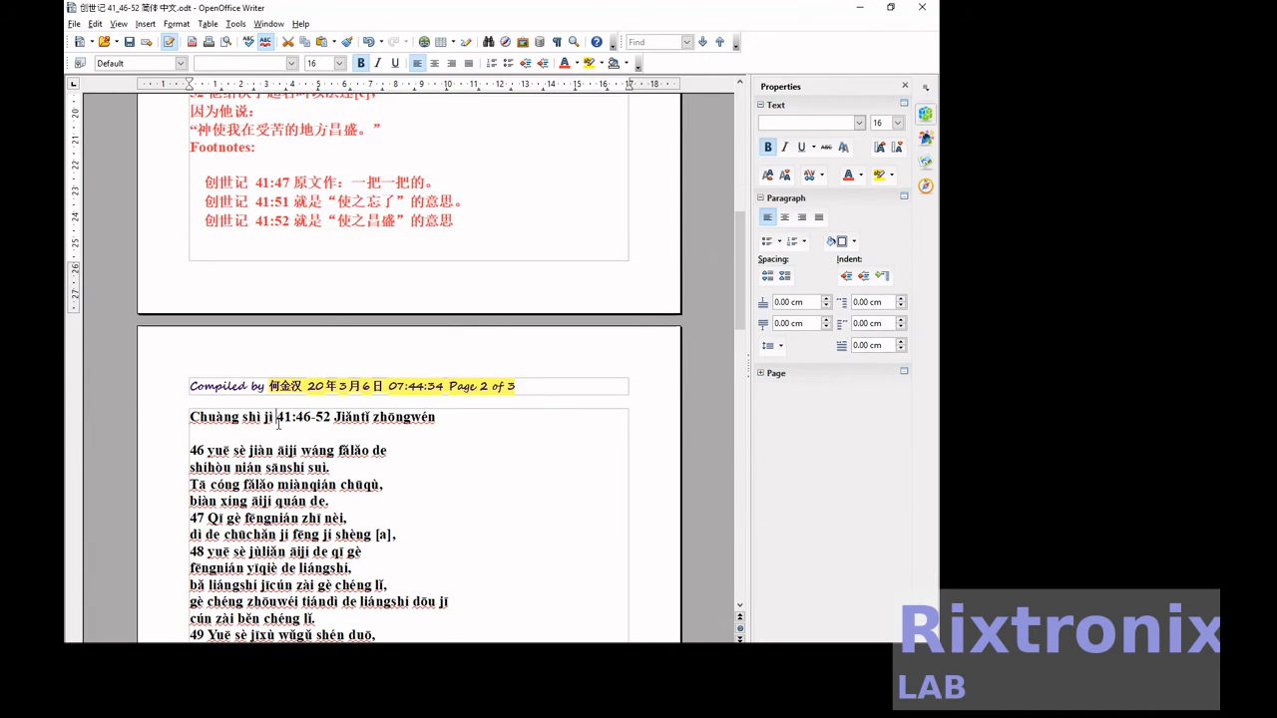
pyautogui.hotkey('shift', 'Down')
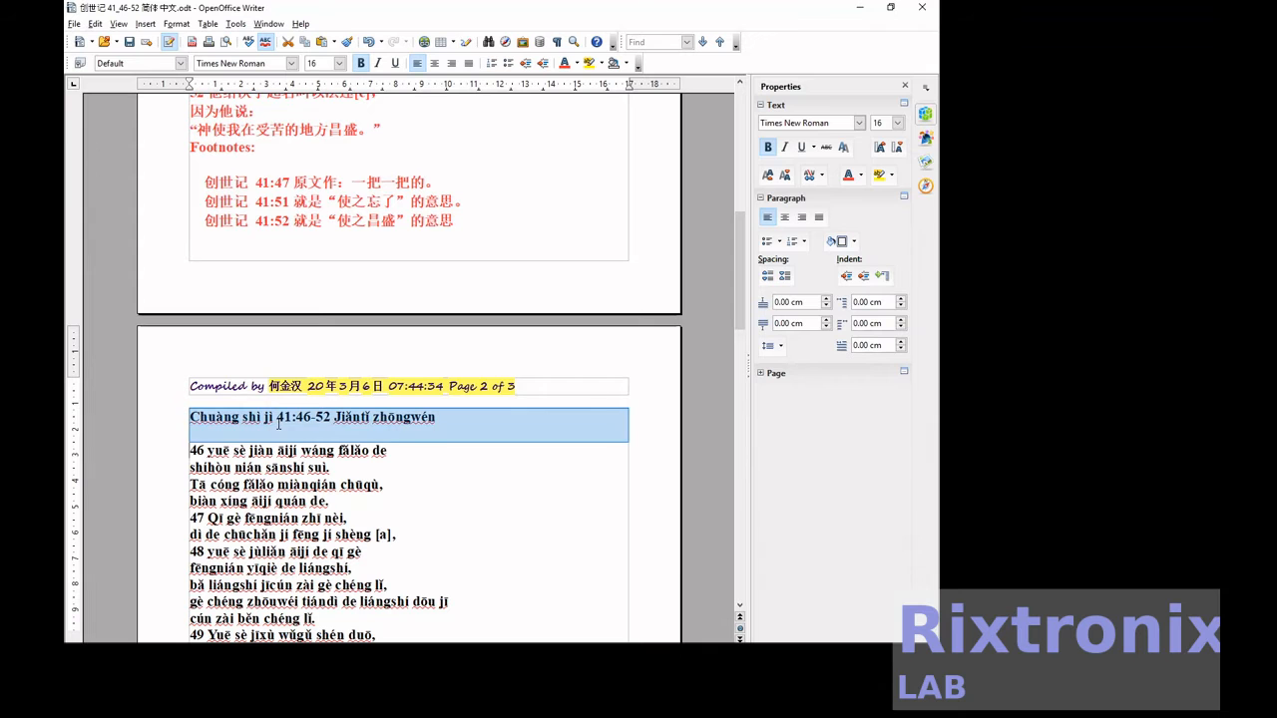
pyautogui.hotkey('shift', 'Down')
pyautogui.hotkey('shift', 'Down')
pyautogui.hotkey('shift', 'Down')
pyautogui.hotkey('shift', 'Down')
pyautogui.hotkey('shift', 'Down')
pyautogui.hotkey('shift', 'Down')
pyautogui.hotkey('shift', 'Down')
pyautogui.hotkey('shift', 'Down')
pyautogui.hotkey('shift', 'Down')
pyautogui.hotkey('shift', 'Down')
pyautogui.hotkey('shift', 'Down')
pyautogui.hotkey('shift', 'Down')
pyautogui.hotkey('shift', 'Down')
pyautogui.hotkey('shift', 'Down')
pyautogui.hotkey('shift', 'Down')
pyautogui.hotkey('shift', 'Down')
pyautogui.hotkey('shift', 'Down')
pyautogui.hotkey('shift', 'Down')
pyautogui.hotkey('shift', 'Down')
pyautogui.hotkey('shift', 'Down')
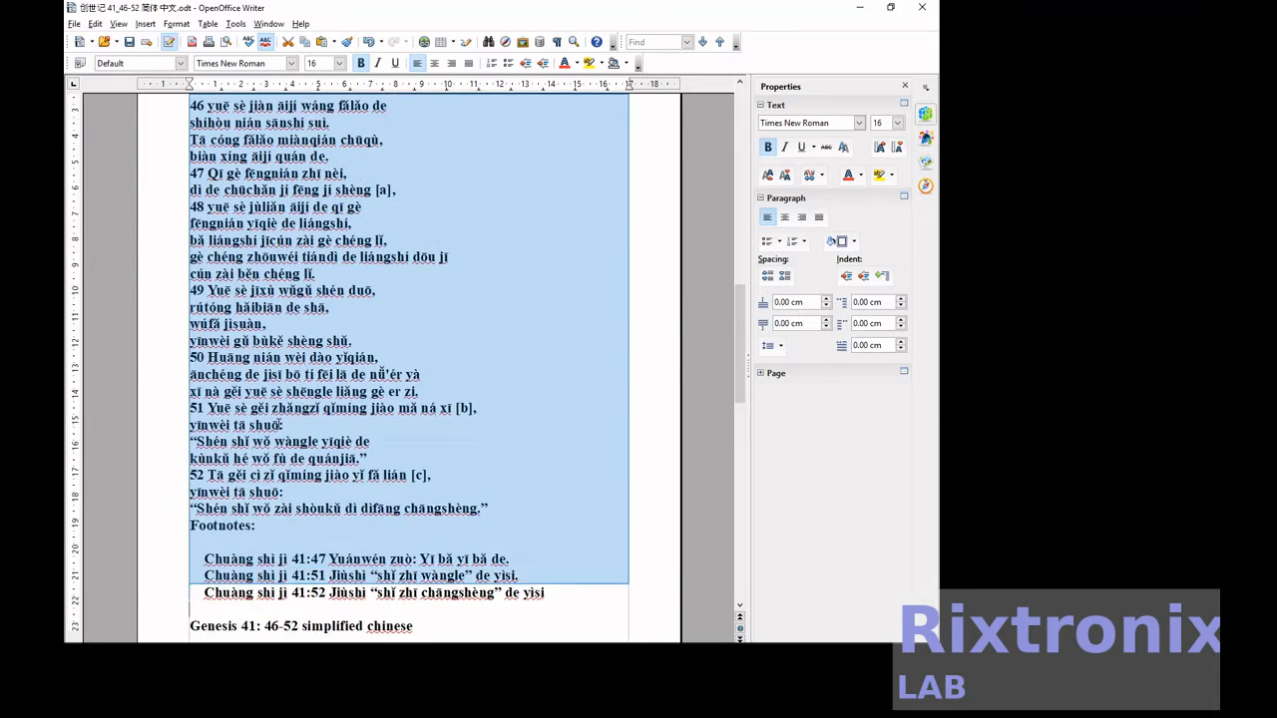
pyautogui.hotkey('shift', 'Up')
pyautogui.hotkey('shift', 'Up')
pyautogui.hotkey('shift', 'Up')
pyautogui.hotkey('shift', 'Up')
pyautogui.hotkey('shift', 'Up')
pyautogui.hotkey('shift', 'Up')
pyautogui.hotkey('shift', 'Up')
pyautogui.hotkey('shift', 'Up')
pyautogui.hotkey('shift', 'Up')
pyautogui.hotkey('shift', 'Up')
pyautogui.hotkey('shift', 'Down')
pyautogui.hotkey('shift', 'Down')
pyautogui.hotkey('shift', 'Down')
pyautogui.hotkey('shift', 'Down')
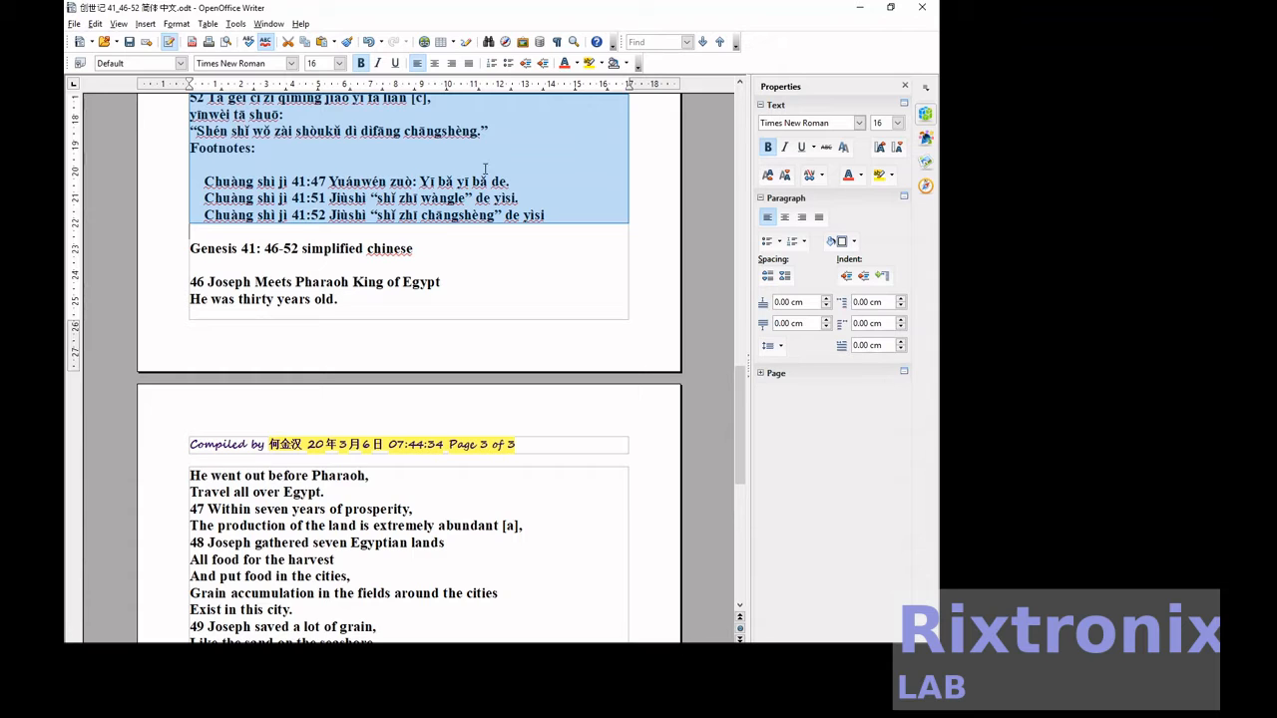
pyautogui.click(577, 63)
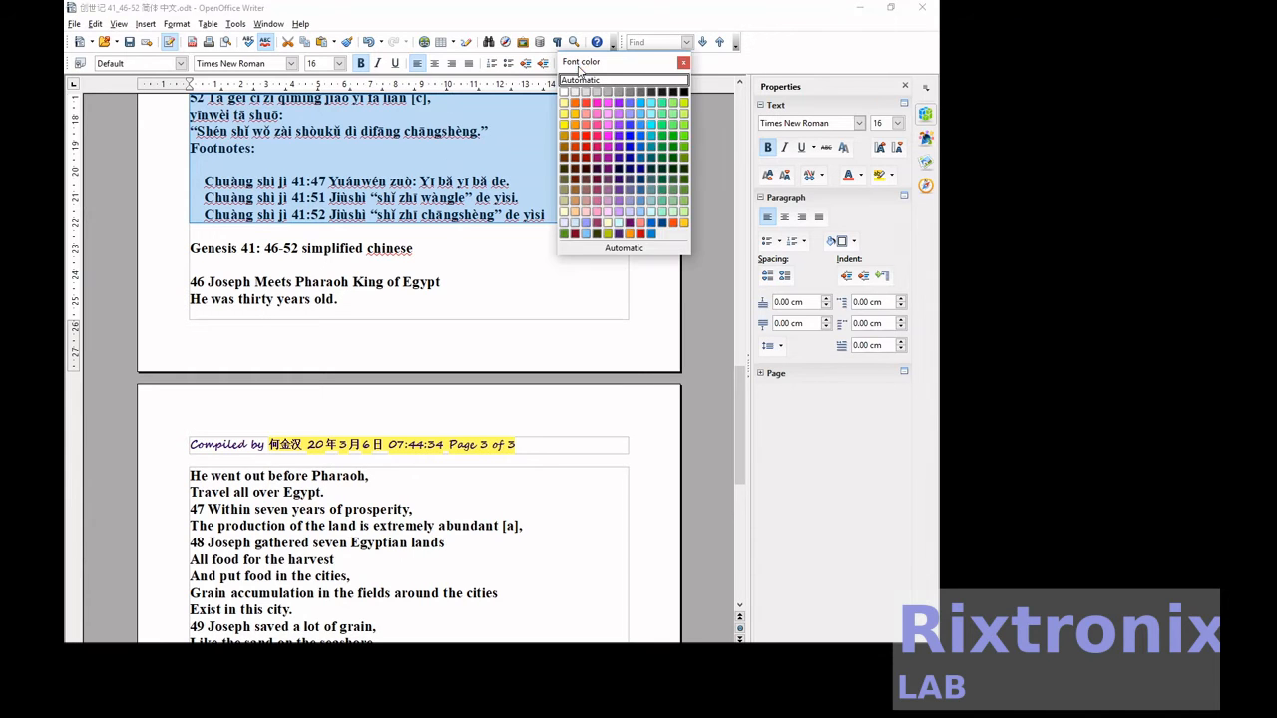
pyautogui.click(630, 150)
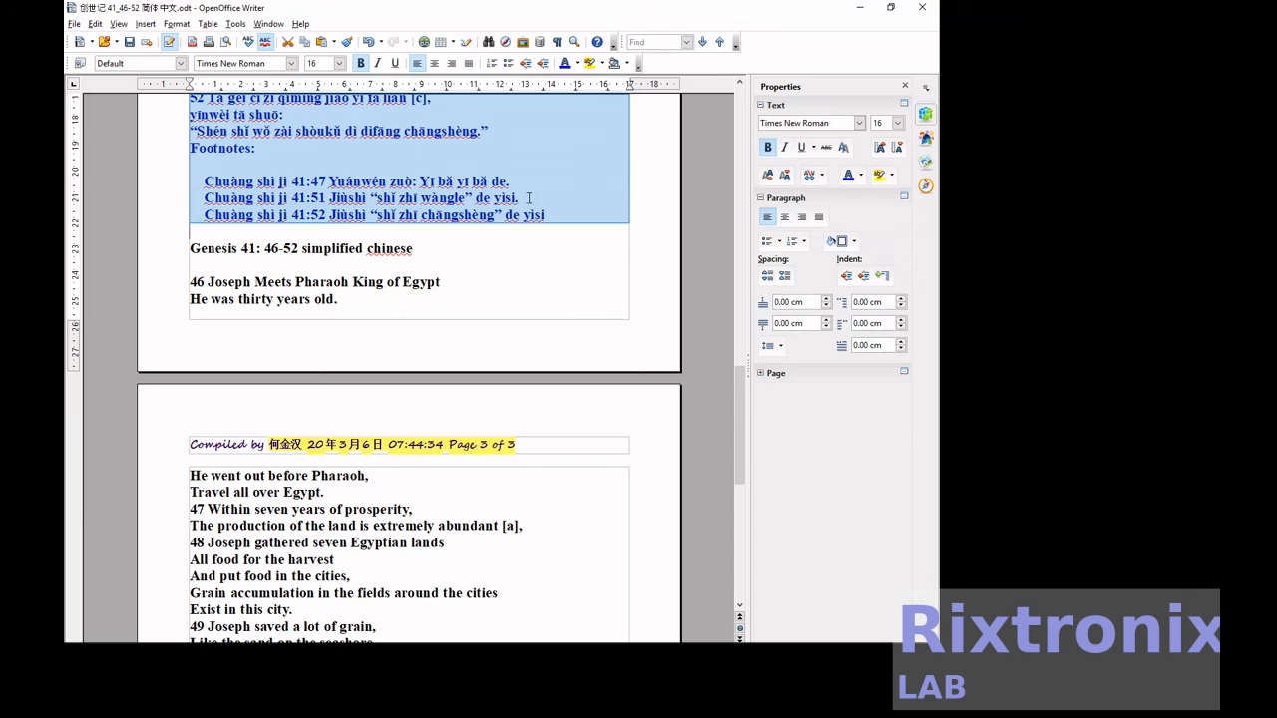
# Color the English section purple, from its Genesis 41: 46-52 heading through its three footnotes.
pyautogui.click(225, 251)
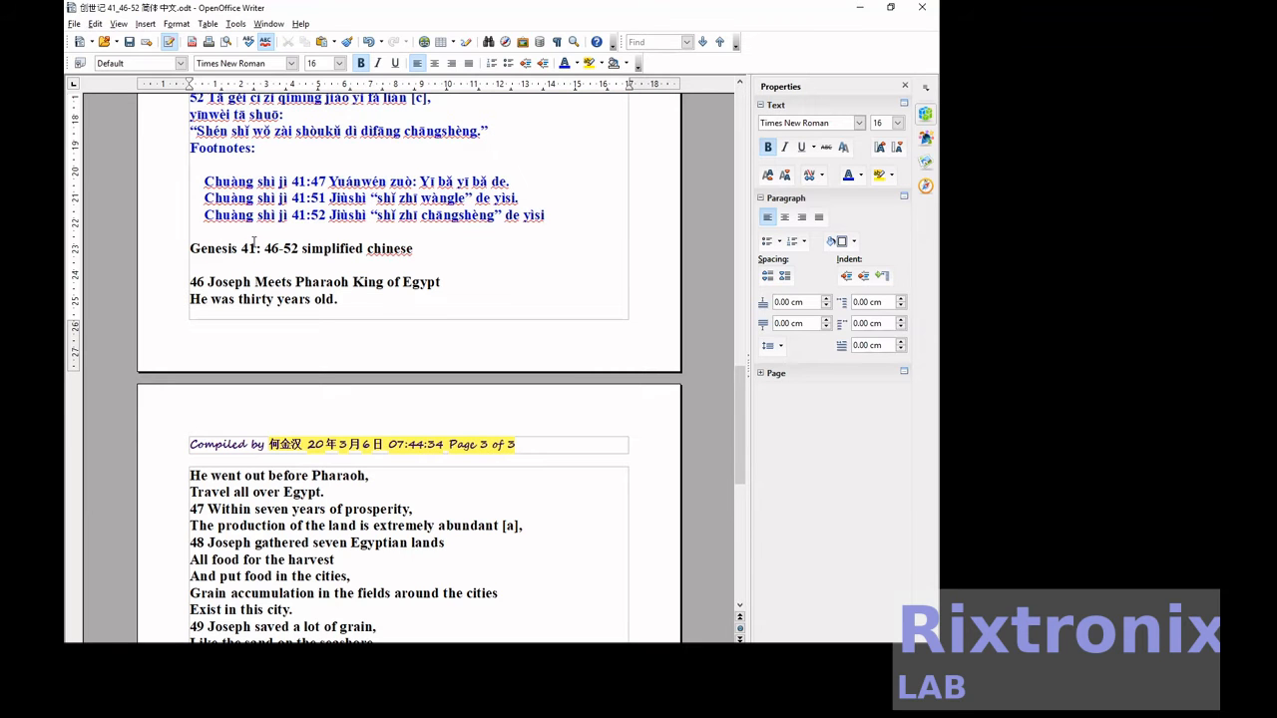
pyautogui.press('Left')
pyautogui.press('Left')
pyautogui.press('Left')
pyautogui.hotkey('shift', 'Down')
pyautogui.hotkey('shift', 'Down')
pyautogui.hotkey('shift', 'Down')
pyautogui.hotkey('shift', 'Down')
pyautogui.hotkey('shift', 'Down')
pyautogui.hotkey('shift', 'Down')
pyautogui.hotkey('shift', 'Down')
pyautogui.hotkey('shift', 'Down')
pyautogui.hotkey('shift', 'Down')
pyautogui.hotkey('shift', 'Down')
pyautogui.hotkey('shift', 'Down')
pyautogui.hotkey('shift', 'Down')
pyautogui.hotkey('shift', 'Down')
pyautogui.hotkey('shift', 'Down')
pyautogui.hotkey('shift', 'Down')
pyautogui.hotkey('shift', 'Down')
pyautogui.hotkey('shift', 'Down')
pyautogui.hotkey('shift', 'Down')
pyautogui.hotkey('shift', 'Down')
pyautogui.hotkey('shift', 'Down')
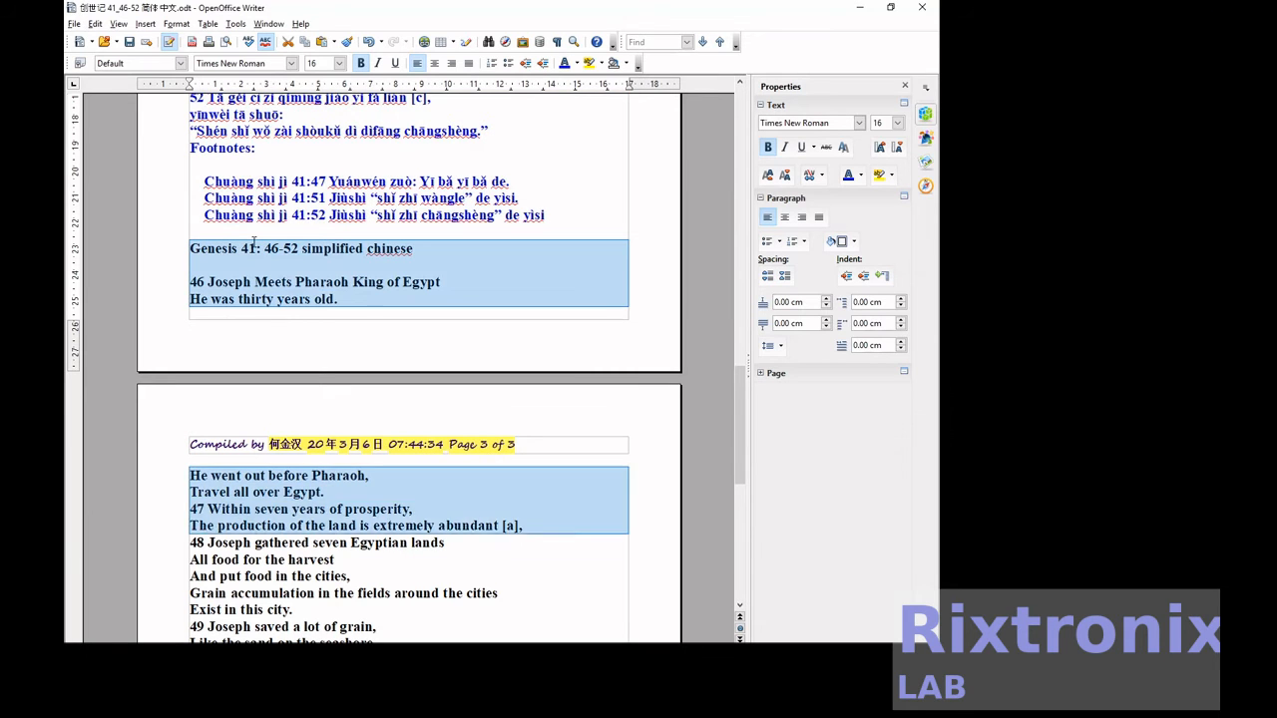
pyautogui.hotkey('shift', 'Down')
pyautogui.hotkey('shift', 'Down')
pyautogui.hotkey('shift', 'Down')
pyautogui.hotkey('shift', 'Down')
pyautogui.hotkey('shift', 'Down')
pyautogui.hotkey('shift', 'Down')
pyautogui.hotkey('shift', 'Down')
pyautogui.hotkey('shift', 'Down')
pyautogui.hotkey('shift', 'Down')
pyautogui.hotkey('shift', 'Down')
pyautogui.hotkey('shift', 'Down')
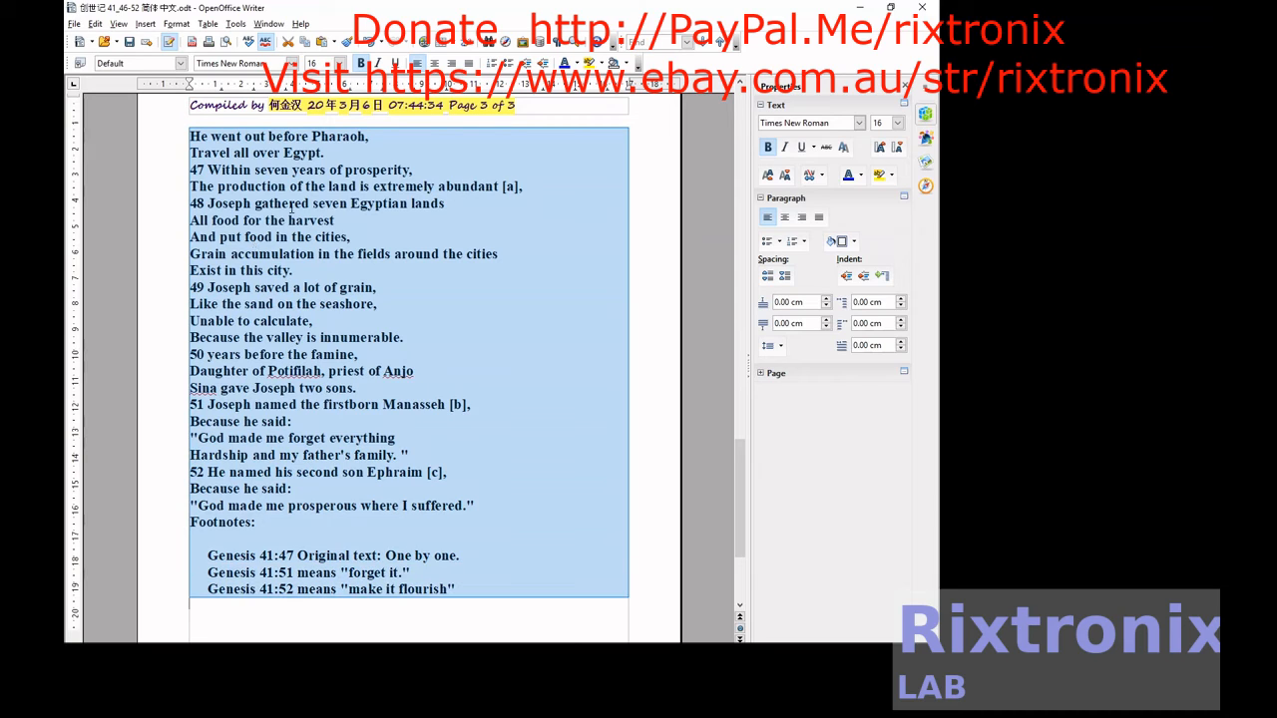
pyautogui.click(577, 64)
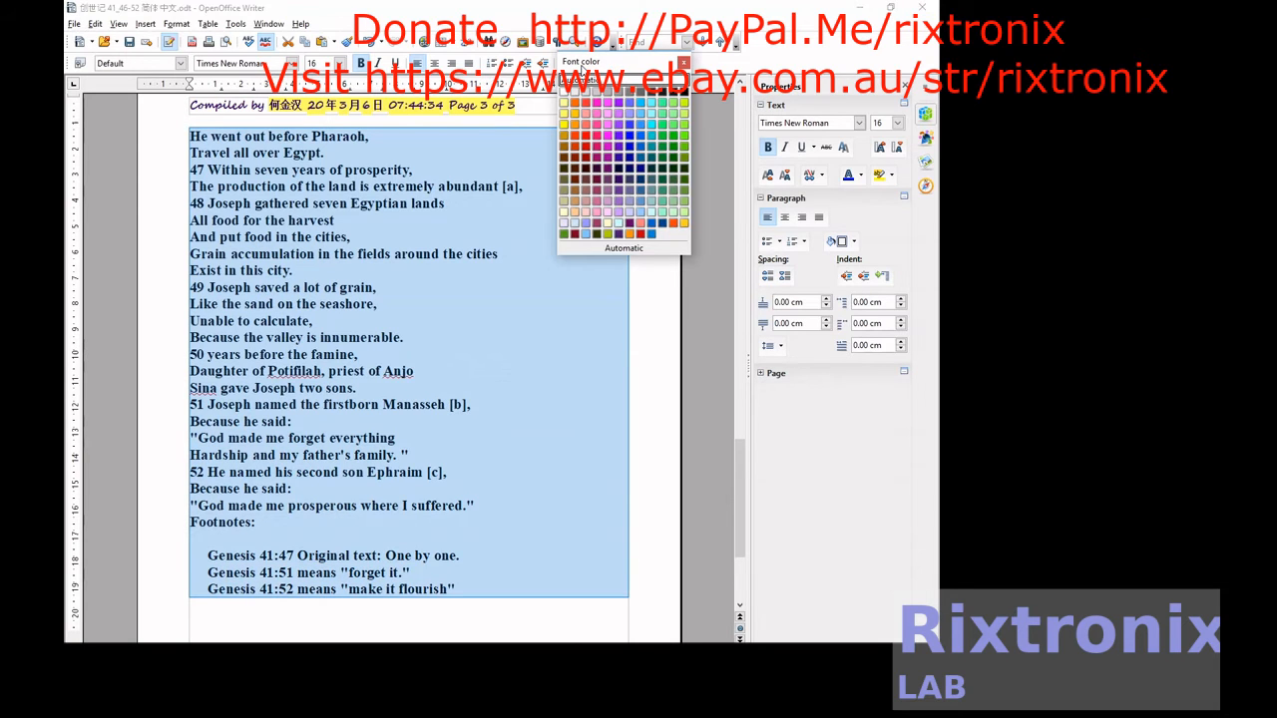
pyautogui.click(620, 193)
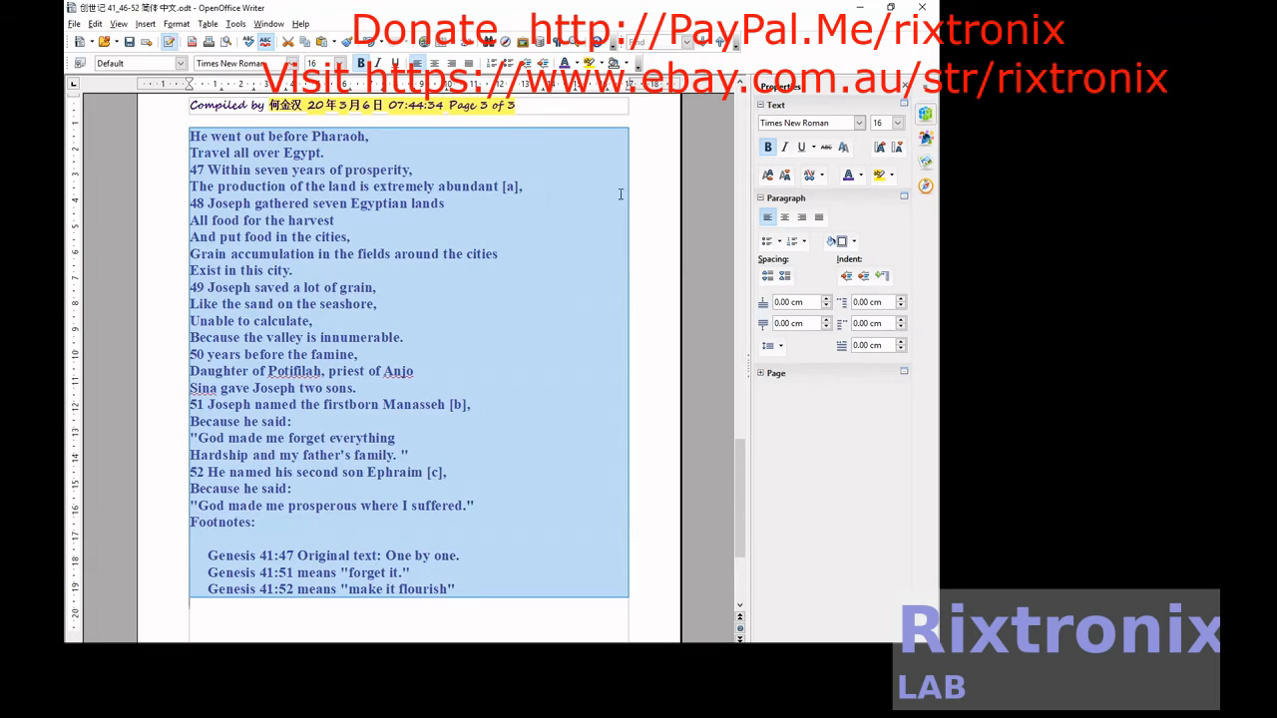
pyautogui.click(644, 291)
# Save the document with its color-coded language sections.
pyautogui.scroll(6, 645, 290)
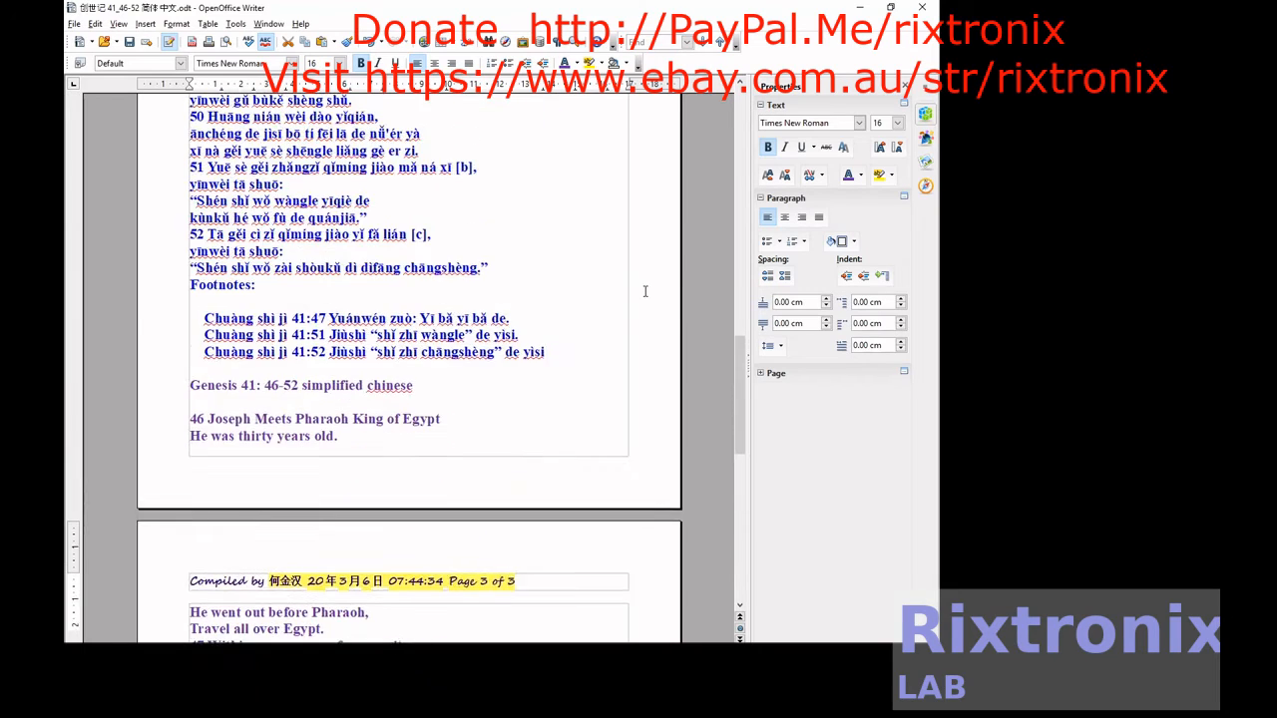
pyautogui.scroll(20, 644, 291)
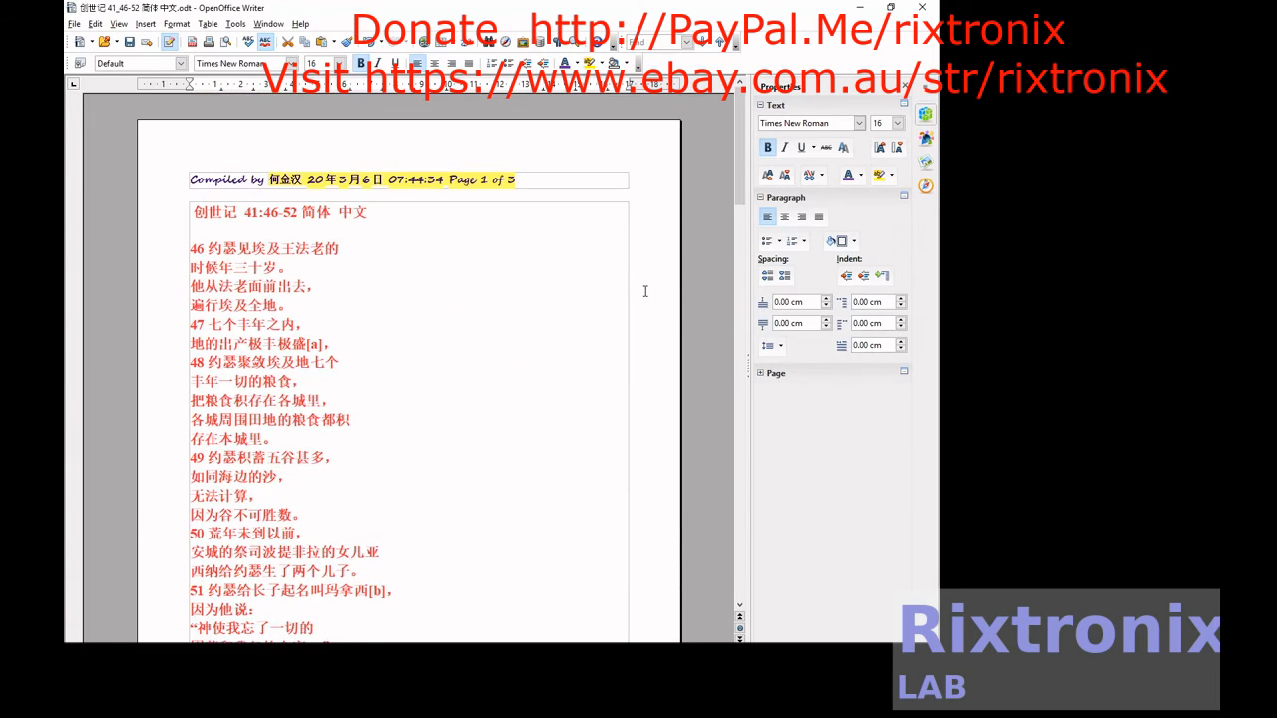
pyautogui.click(131, 43)
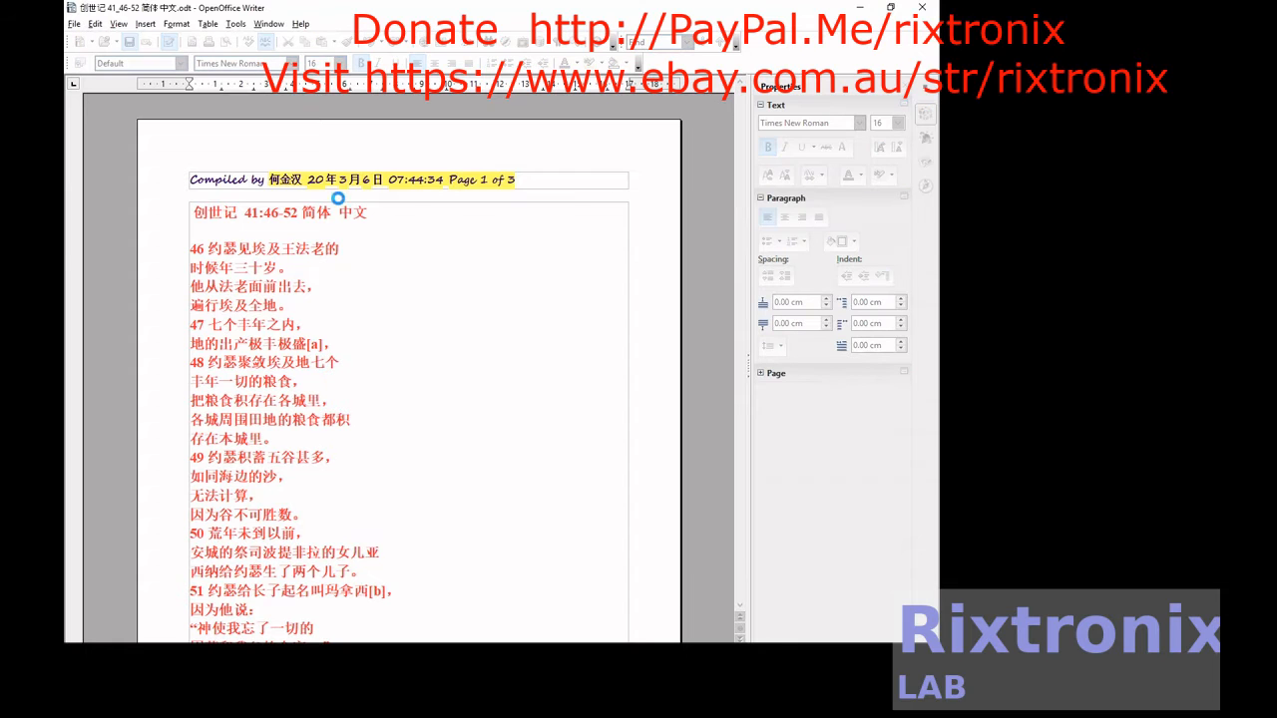
# Cut the pinyin heading "Chuàng shì jì 41:46-52 Jiǎntǐ zhōngwén" from the start of page 2.
pyautogui.scroll(-12, 451, 302)
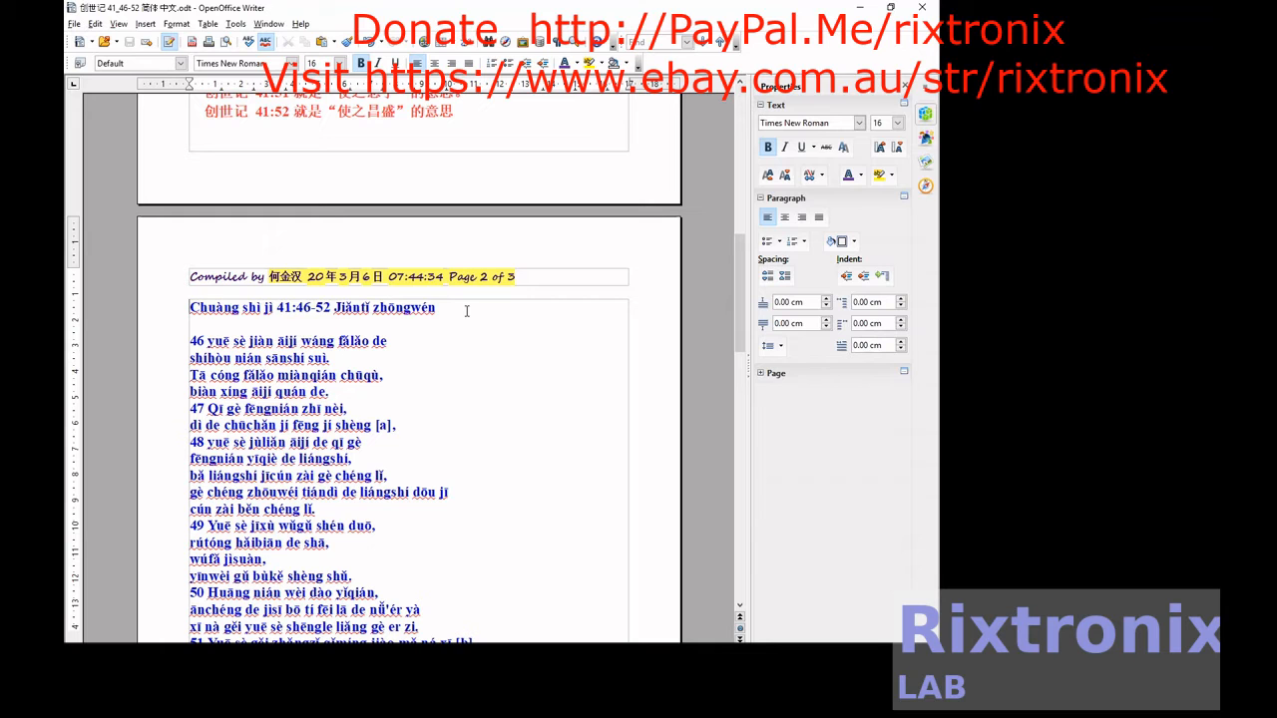
pyautogui.tripleClick(466, 312)
pyautogui.hotkey('ctrl', 'c')
pyautogui.click(466, 312)
pyautogui.scroll(12, 466, 310)
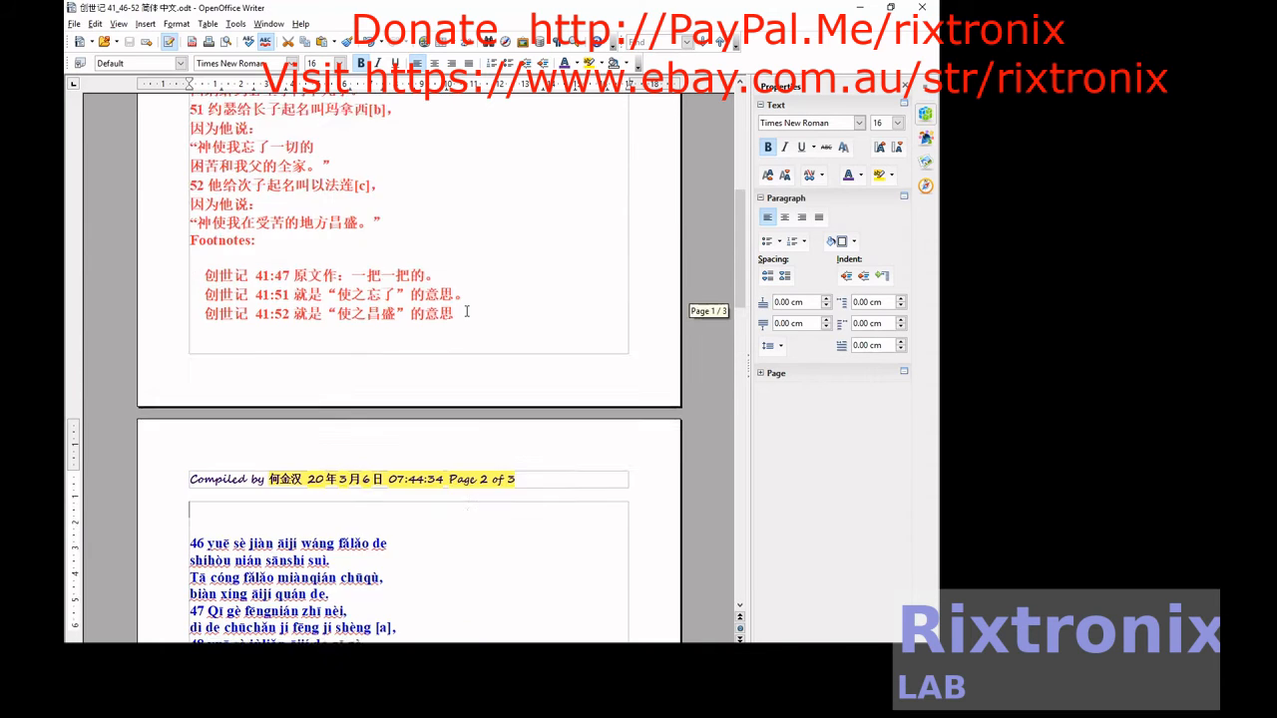
pyautogui.click(399, 211)
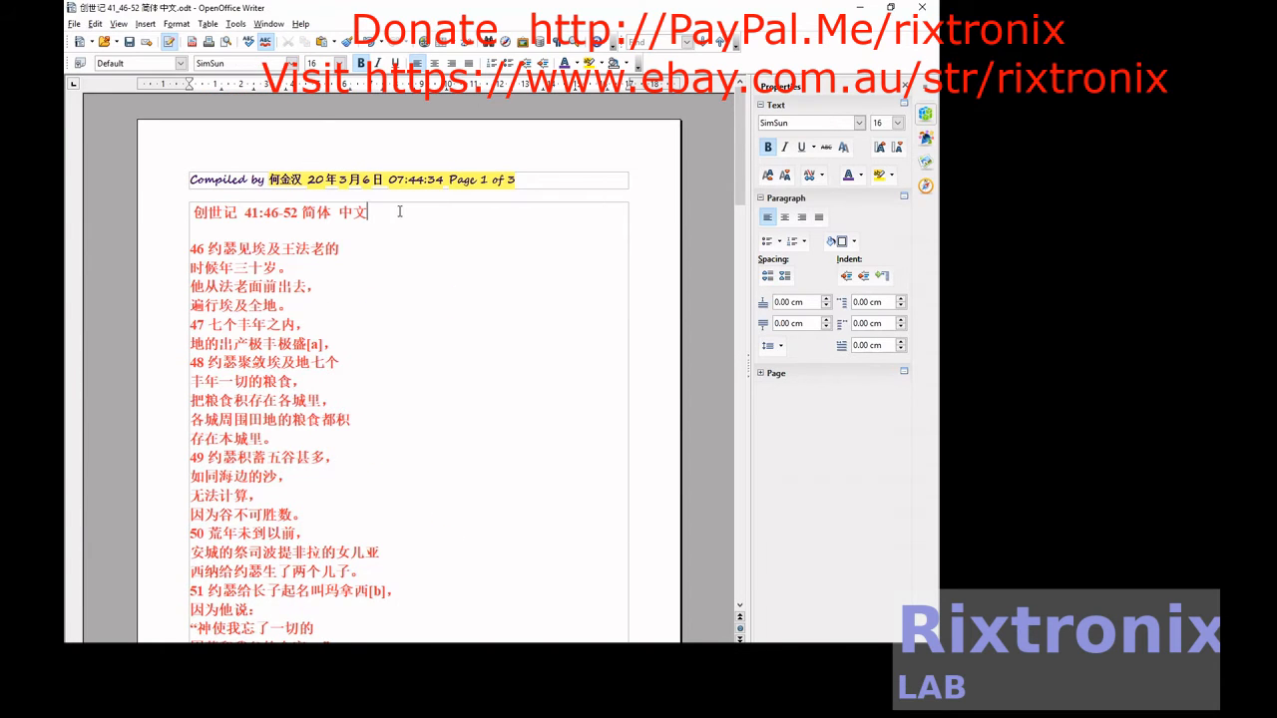
pyautogui.press('Return')
pyautogui.hotkey('ctrl', 'v')
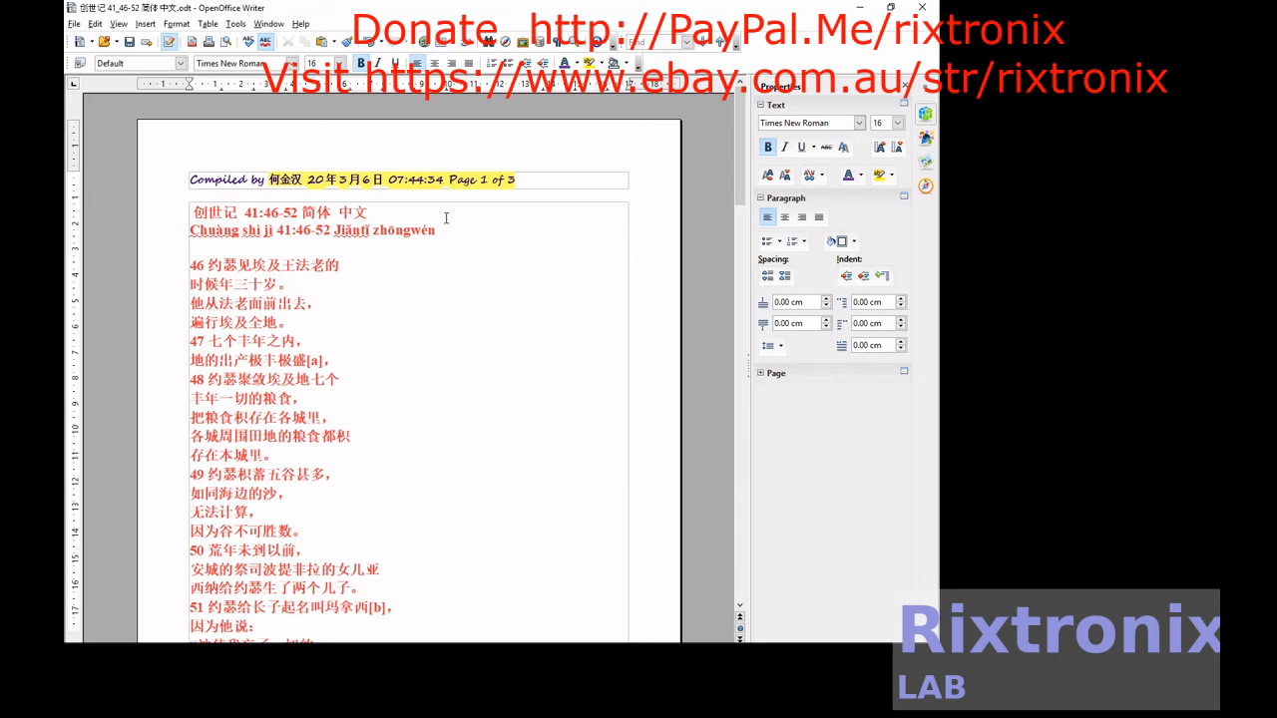
pyautogui.hotkey('ctrl', 'z')
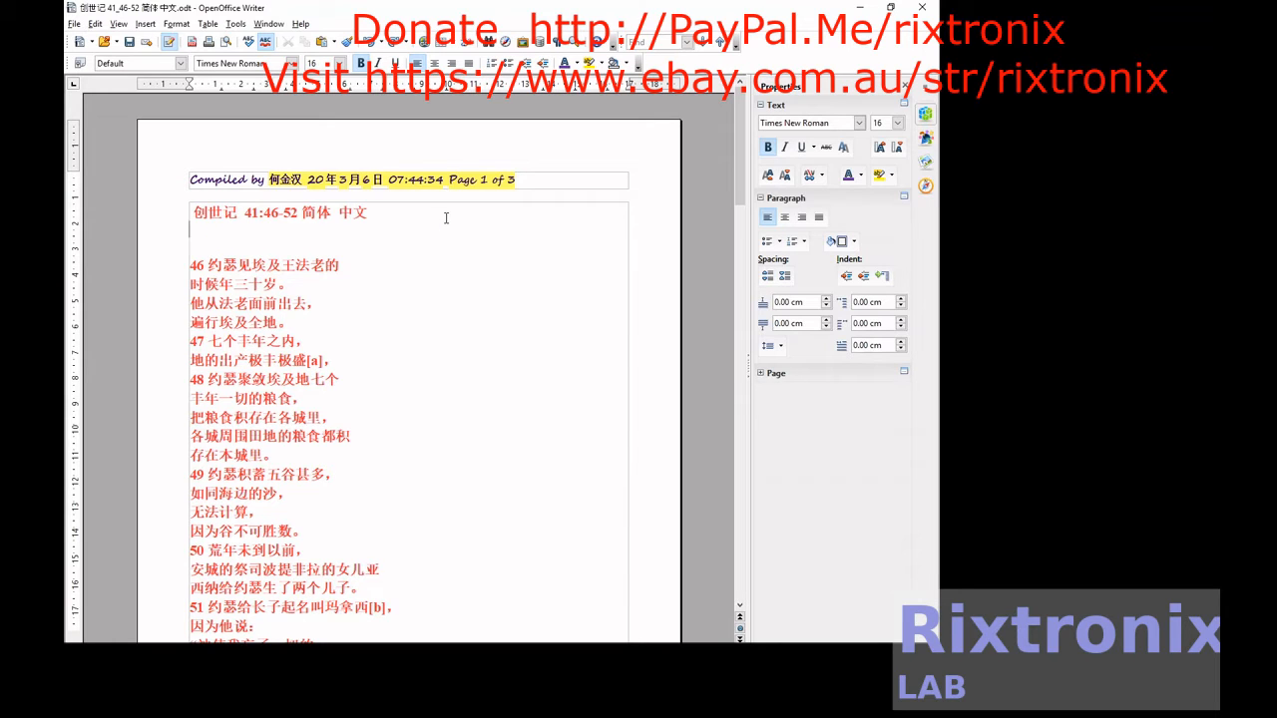
pyautogui.hotkey('ctrl', 'v')
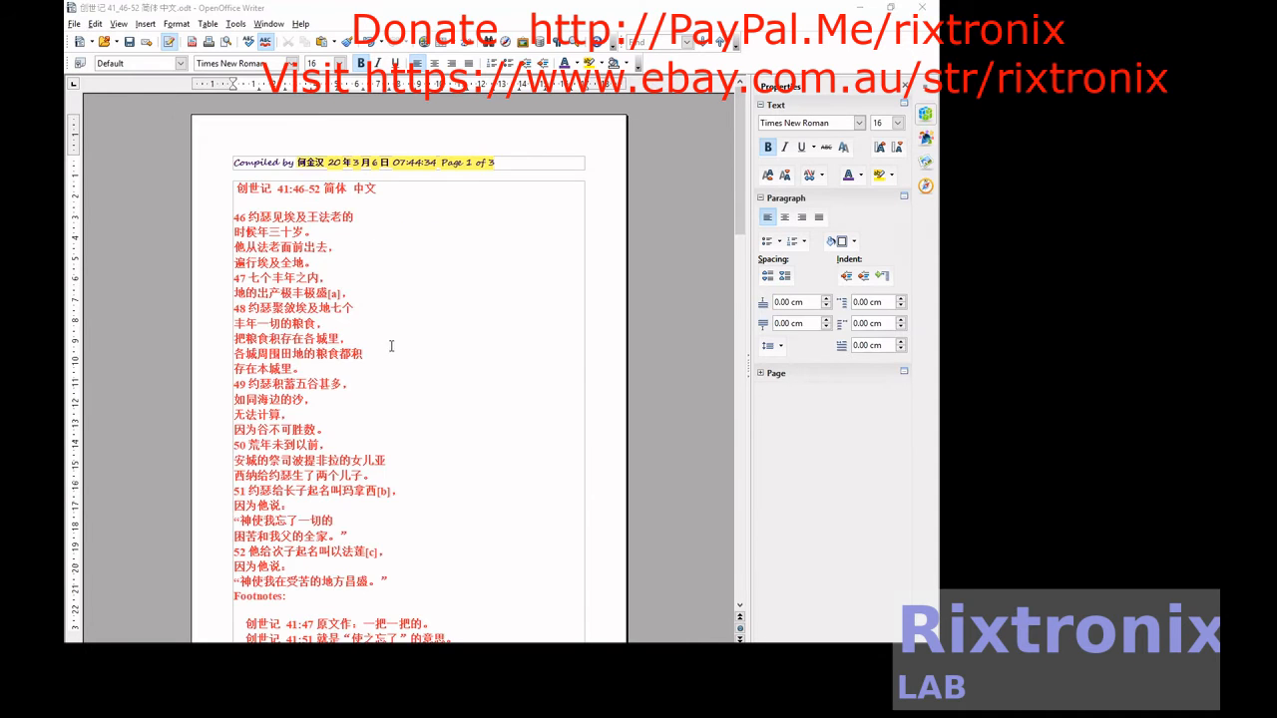
# Paste the cut pinyin heading in blue on the line below the Chinese heading, followed by a line break.
pyautogui.click(294, 204)
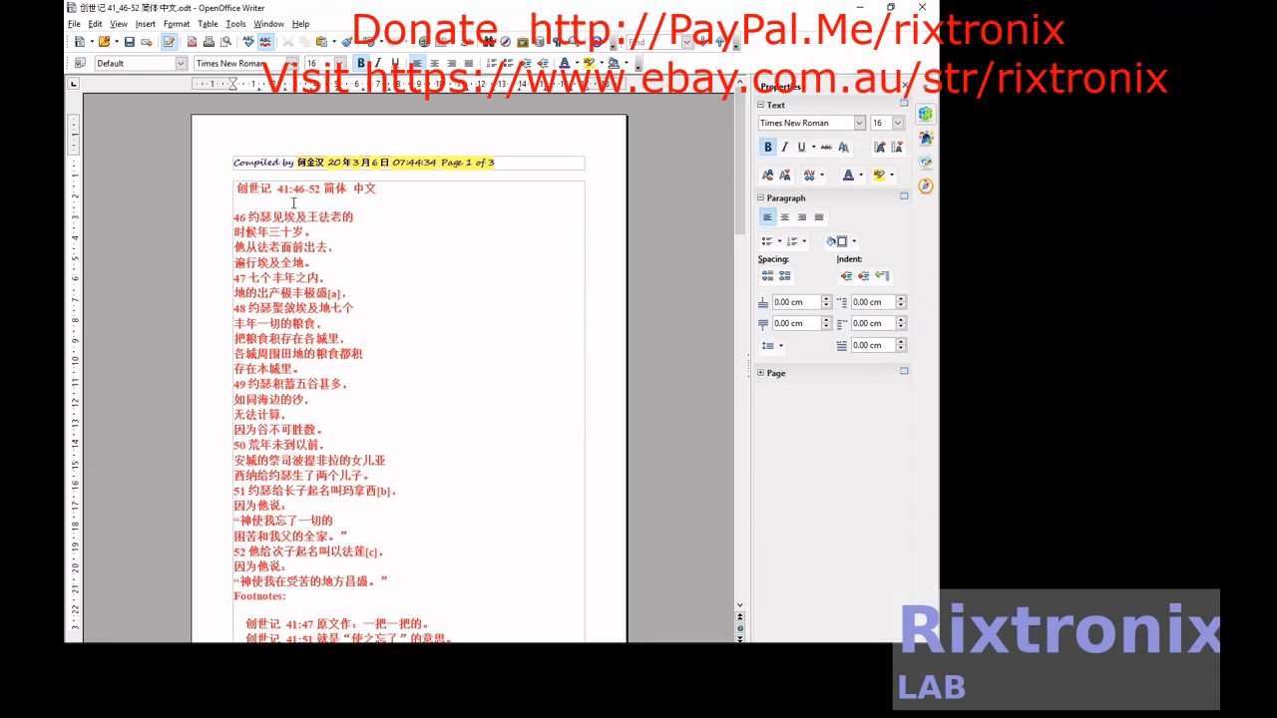
pyautogui.hotkey('ctrl', 'v')
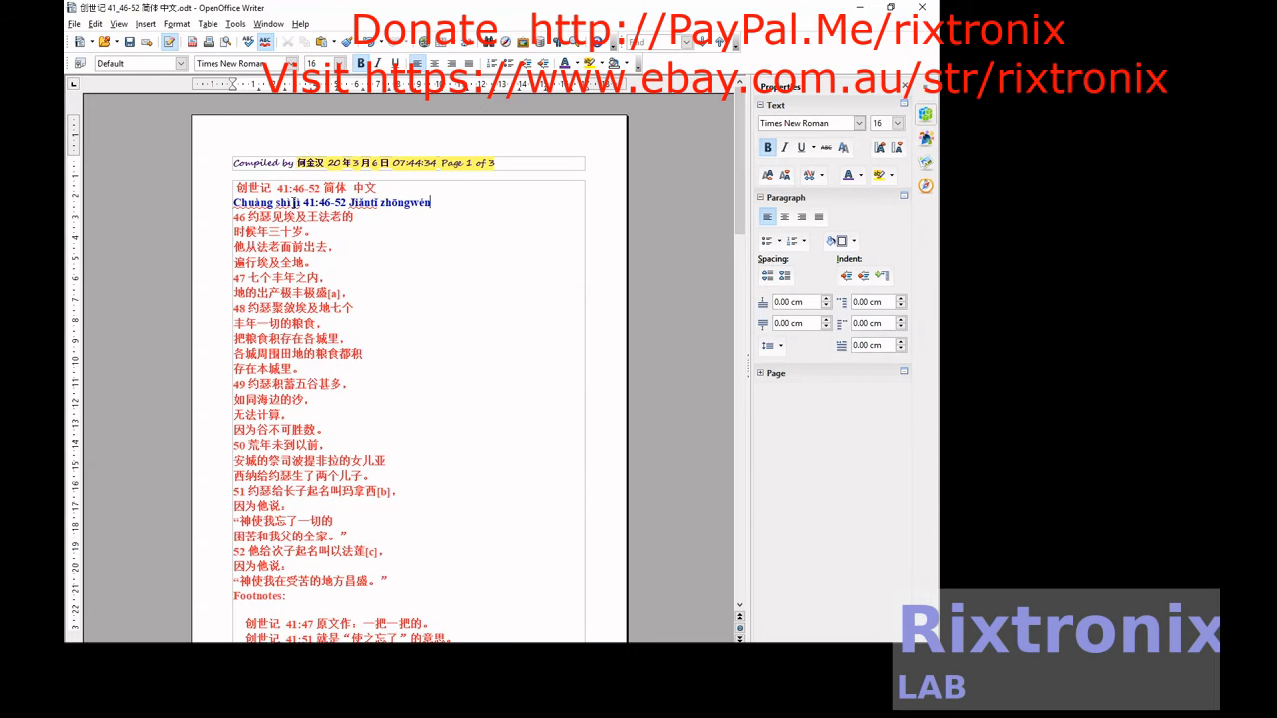
pyautogui.press('Return')
# Move the four pinyin lines of verse 46 from page 2 to a new line directly below Chinese verse 46.
pyautogui.scroll(-8, 331, 277)
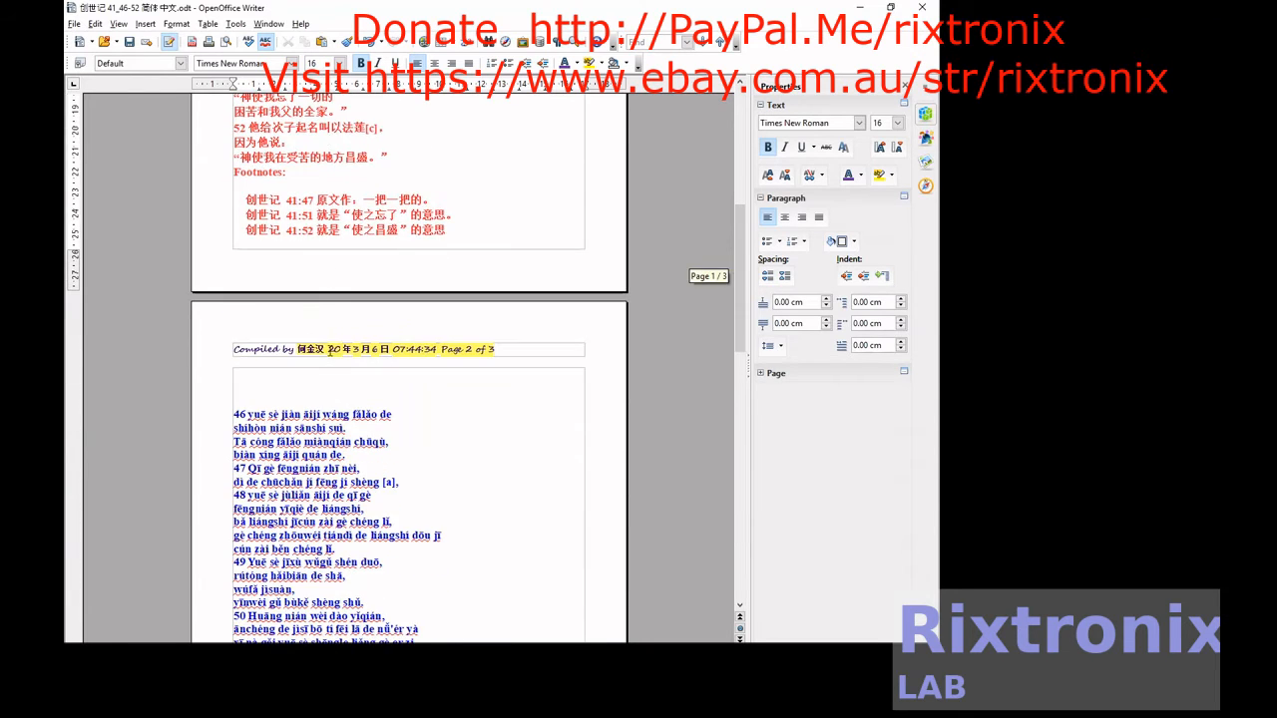
pyautogui.tripleClick(351, 427)
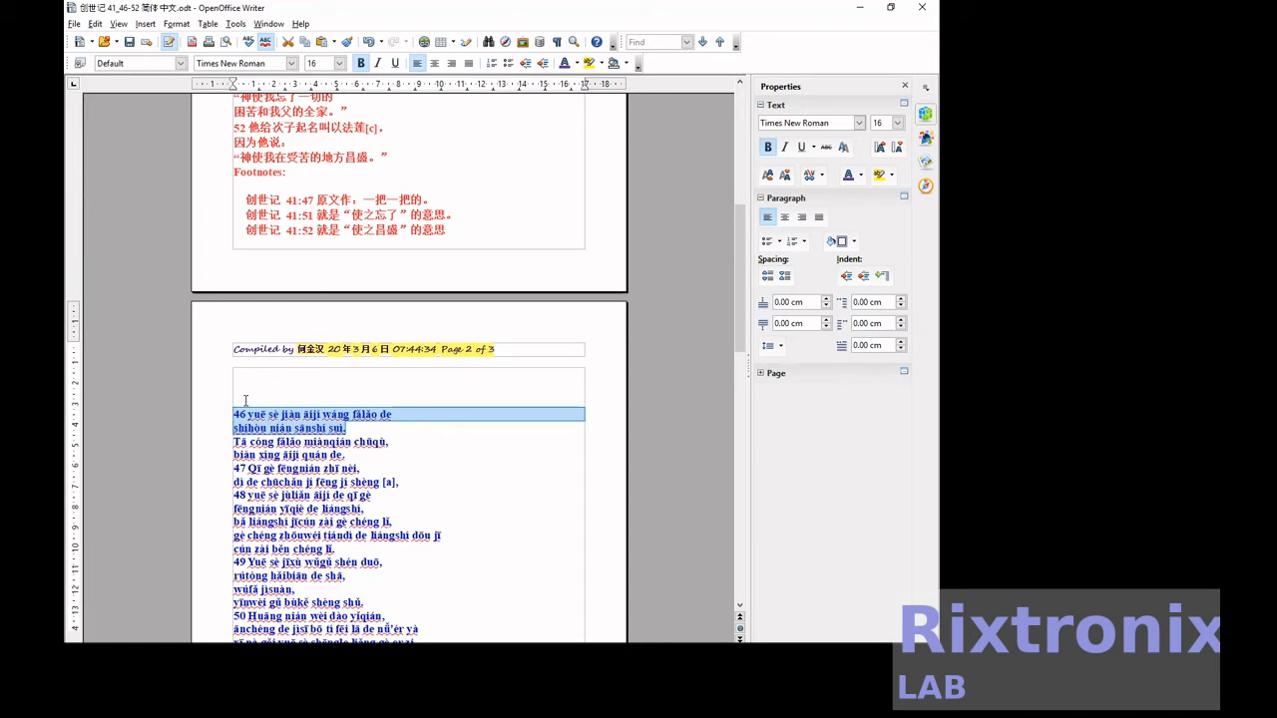
pyautogui.click(246, 401)
pyautogui.press('Down')
pyautogui.hotkey('shift', 'Down')
pyautogui.hotkey('shift', 'Down')
pyautogui.hotkey('shift', 'Down')
pyautogui.hotkey('shift', 'Down')
pyautogui.hotkey('ctrl', 'c')
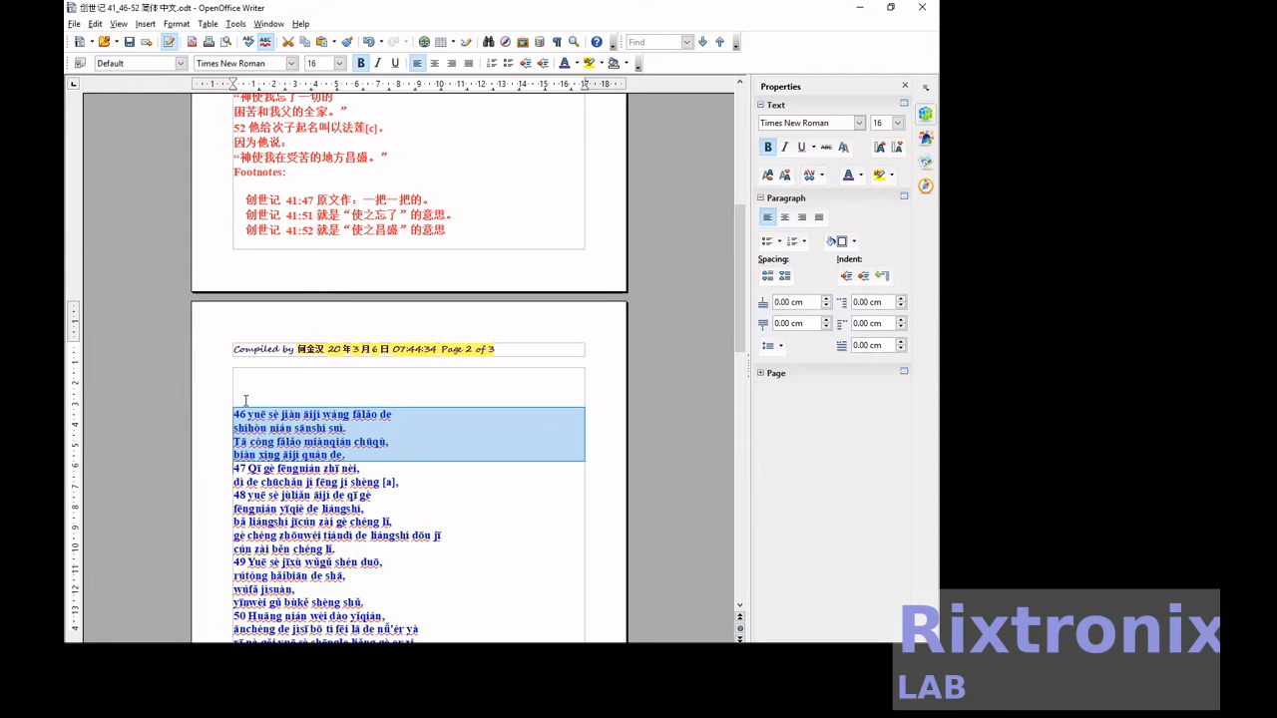
pyautogui.press('Delete')
pyautogui.scroll(8, 300, 299)
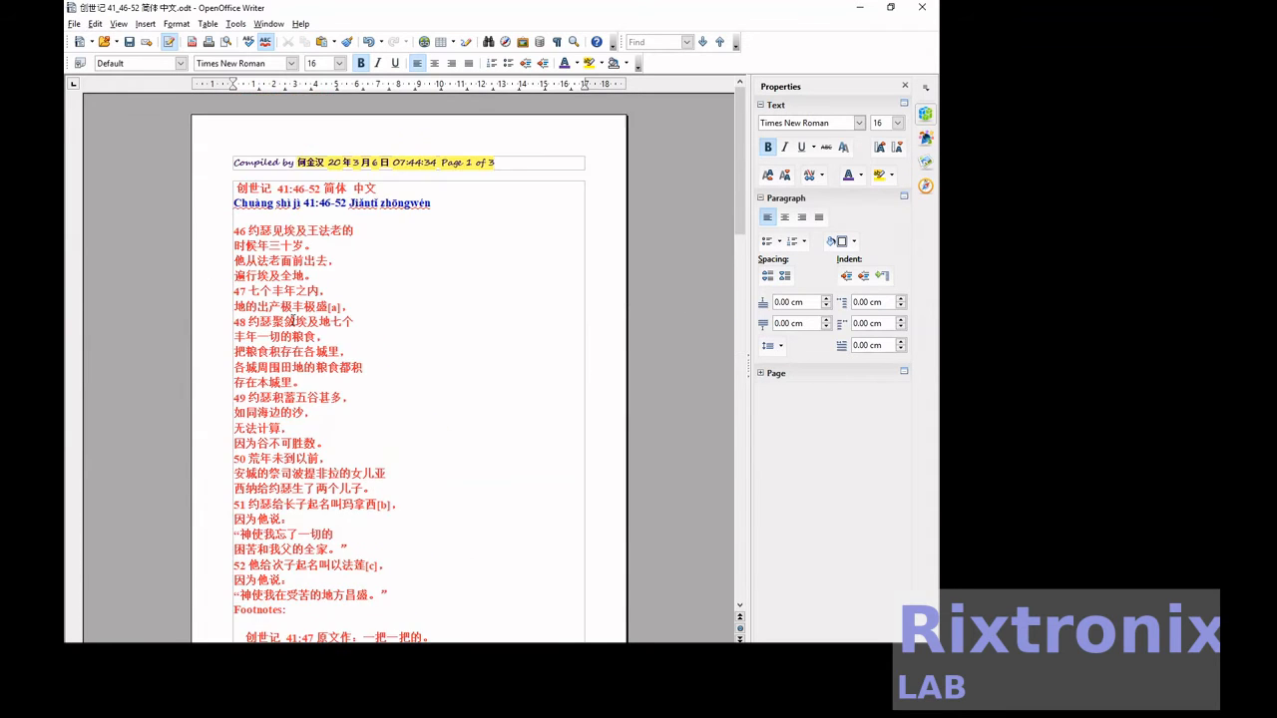
pyautogui.click(320, 276)
pyautogui.press('Return')
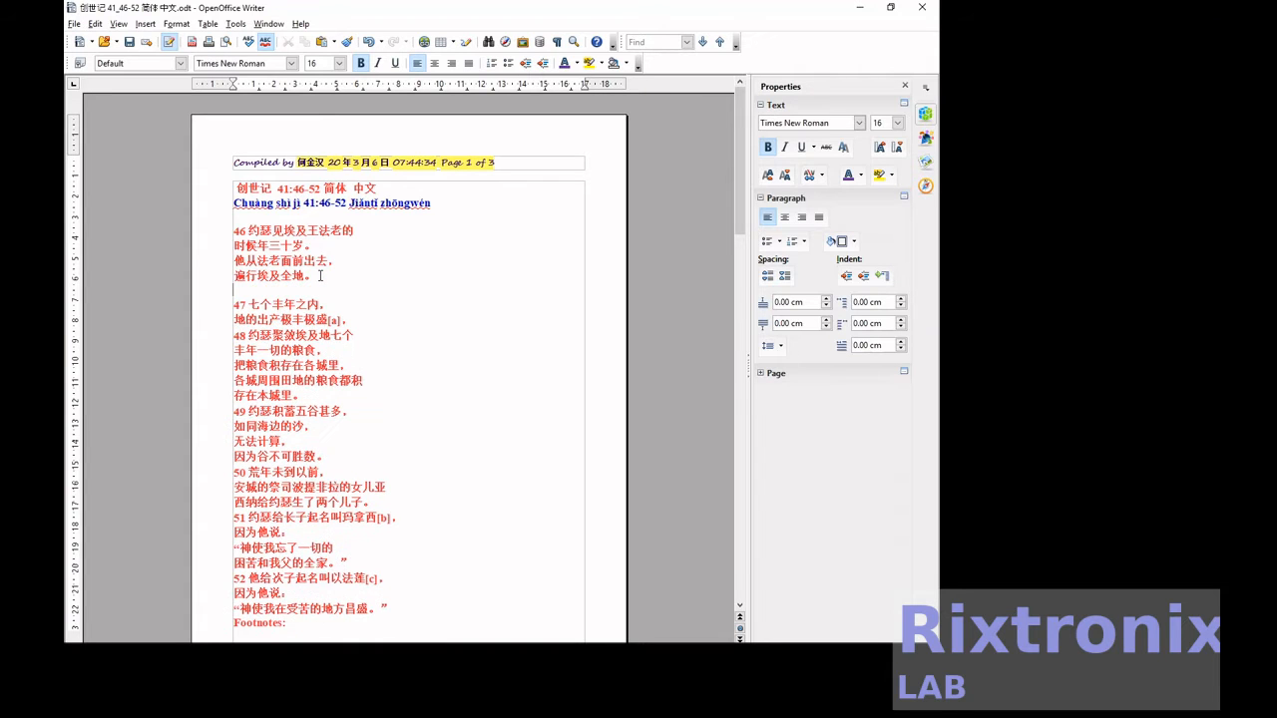
pyautogui.hotkey('ctrl', 'v')
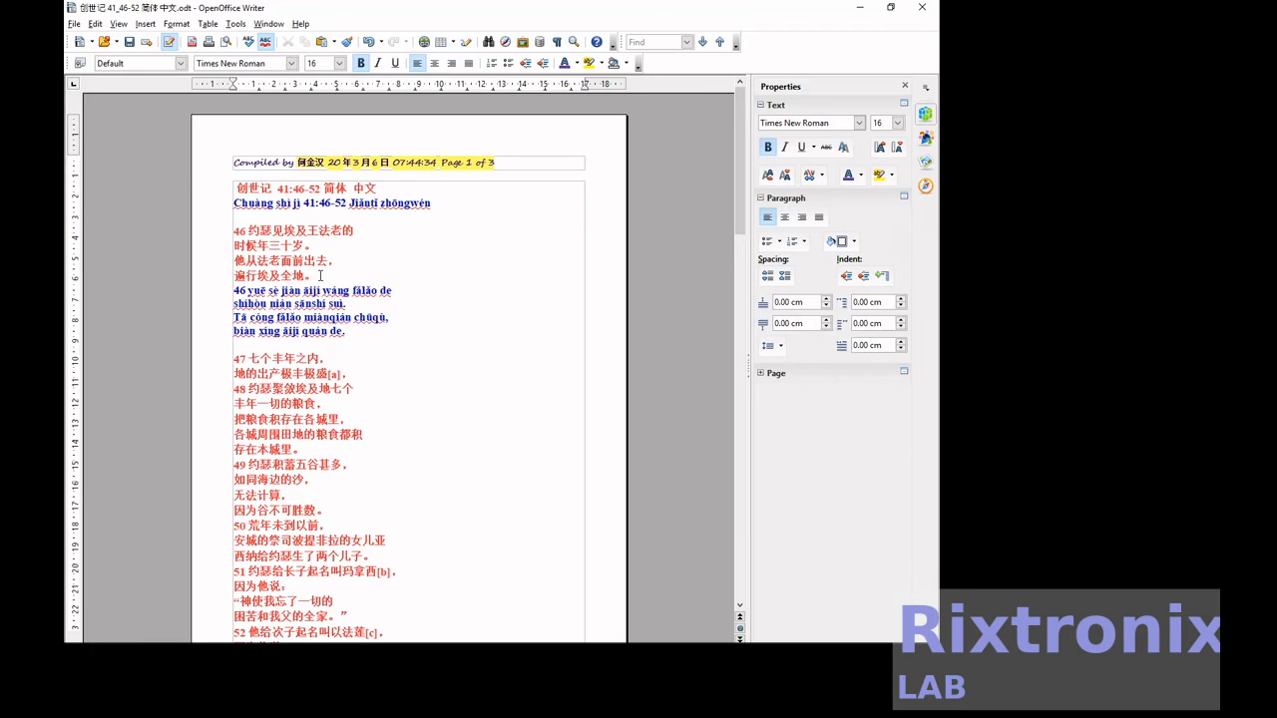
# Move the two pinyin lines of verse 47 from page 2 to a new line directly below Chinese verse 47.
pyautogui.scroll(-1, 300, 275)
pyautogui.scroll(-7, 320, 275)
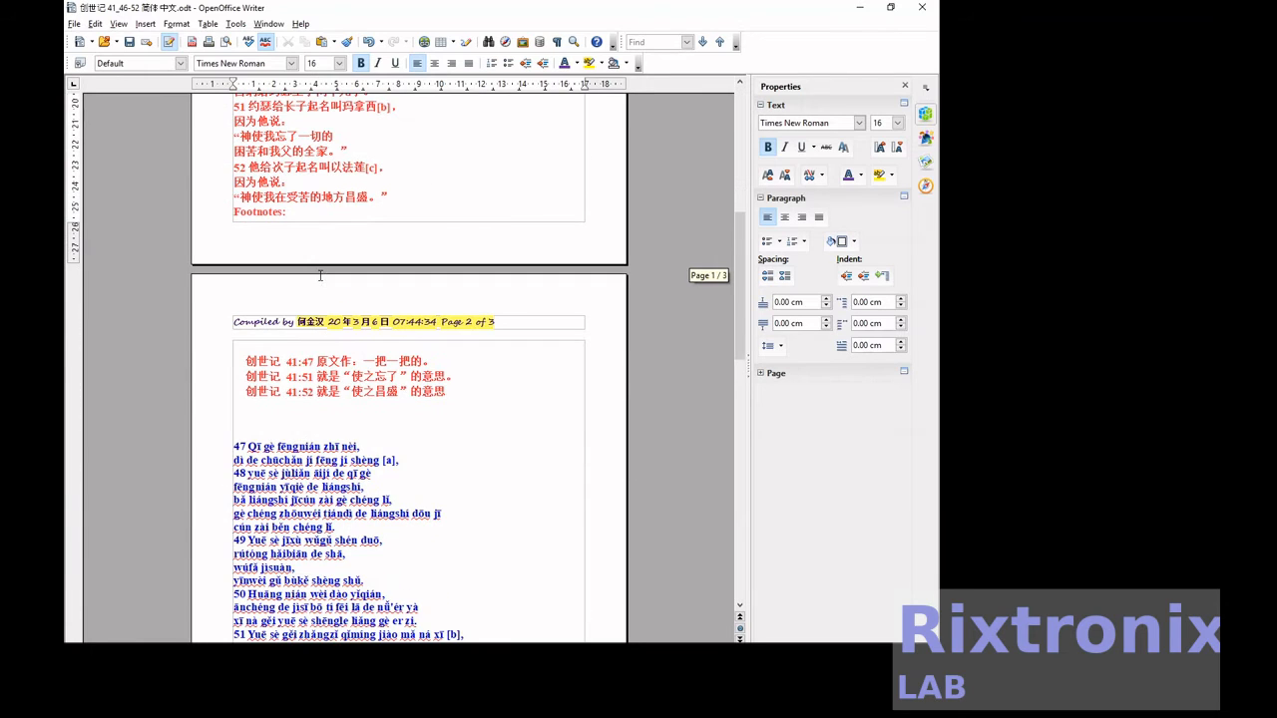
pyautogui.moveTo(408, 459); pyautogui.dragTo(222, 448)
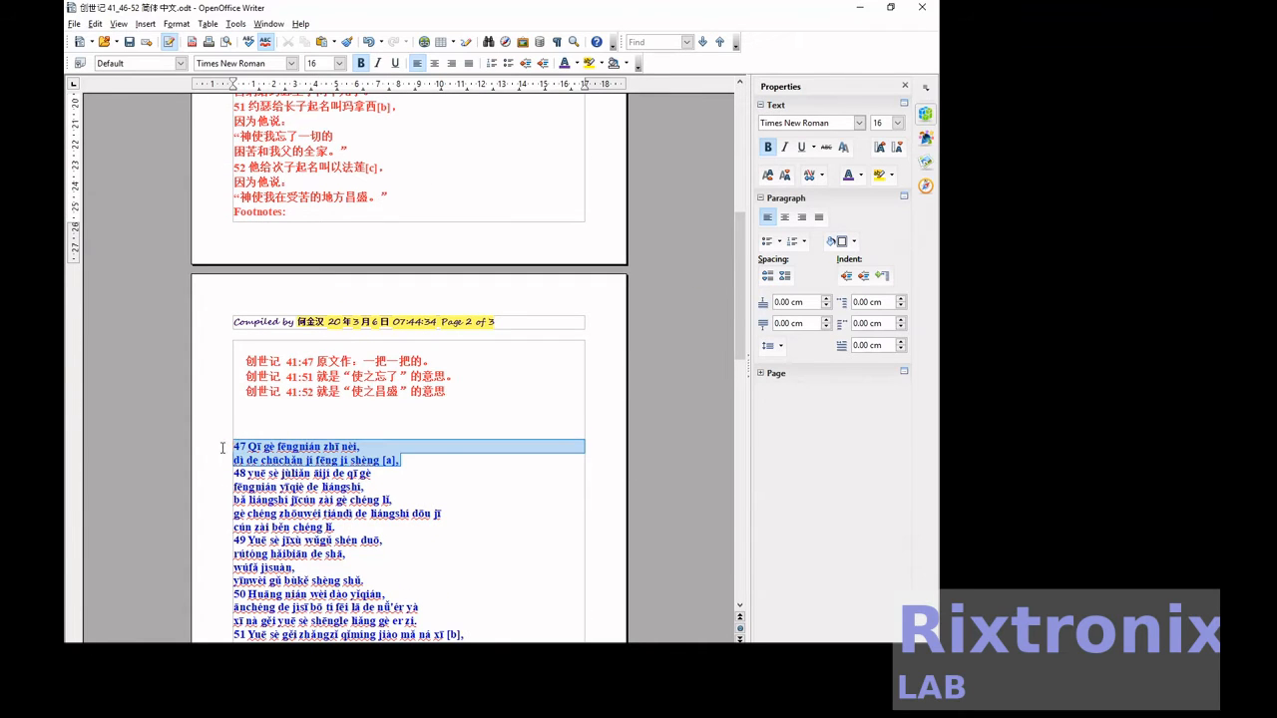
pyautogui.hotkey('ctrl', 'x')
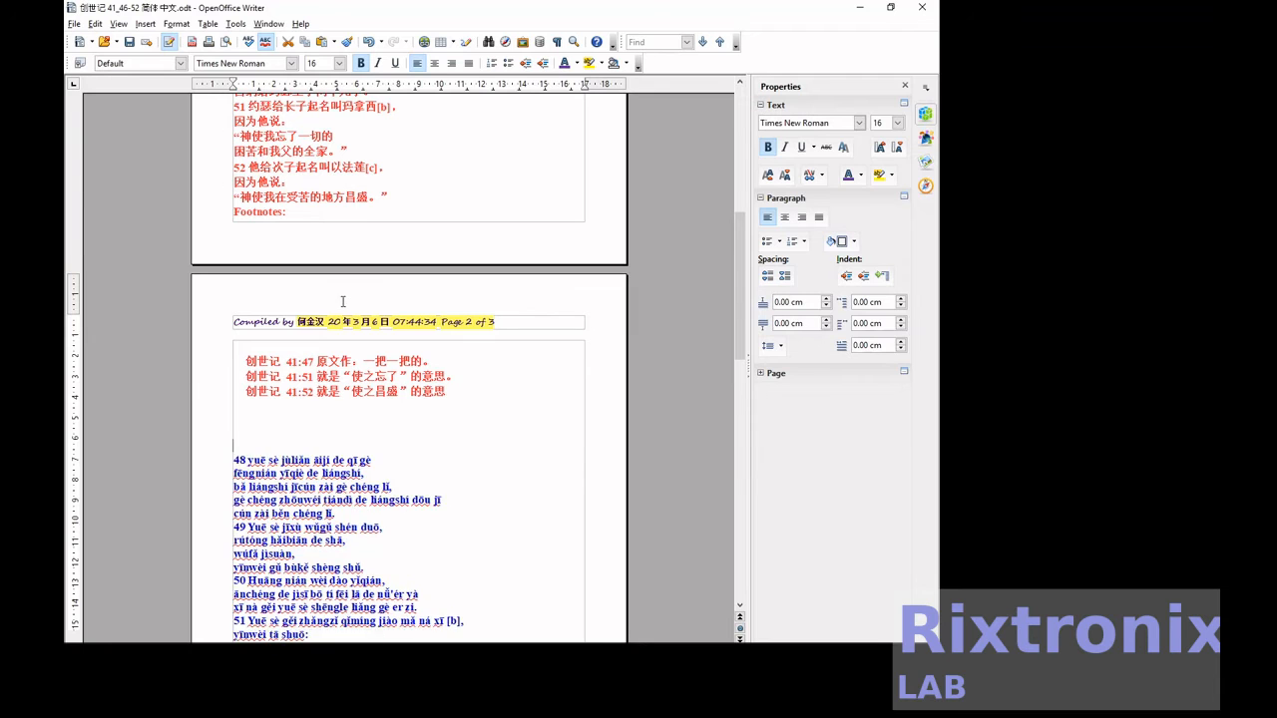
pyautogui.scroll(6, 343, 301)
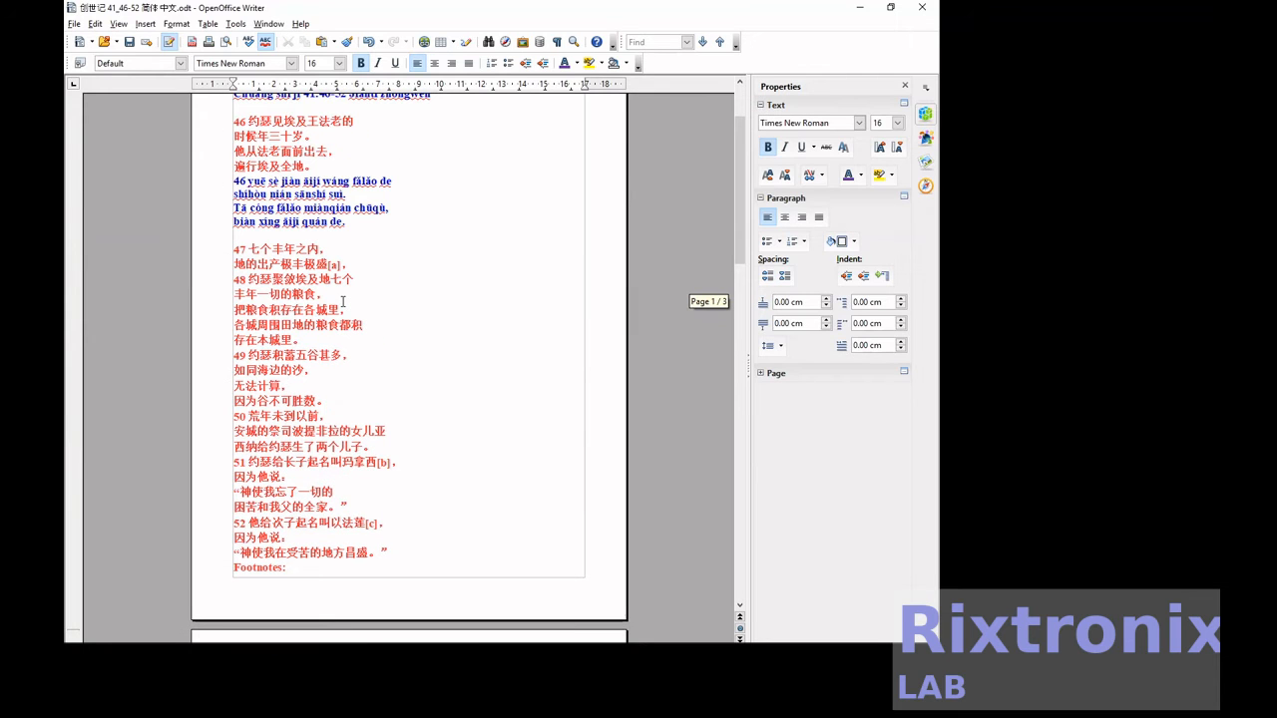
pyautogui.click(376, 273)
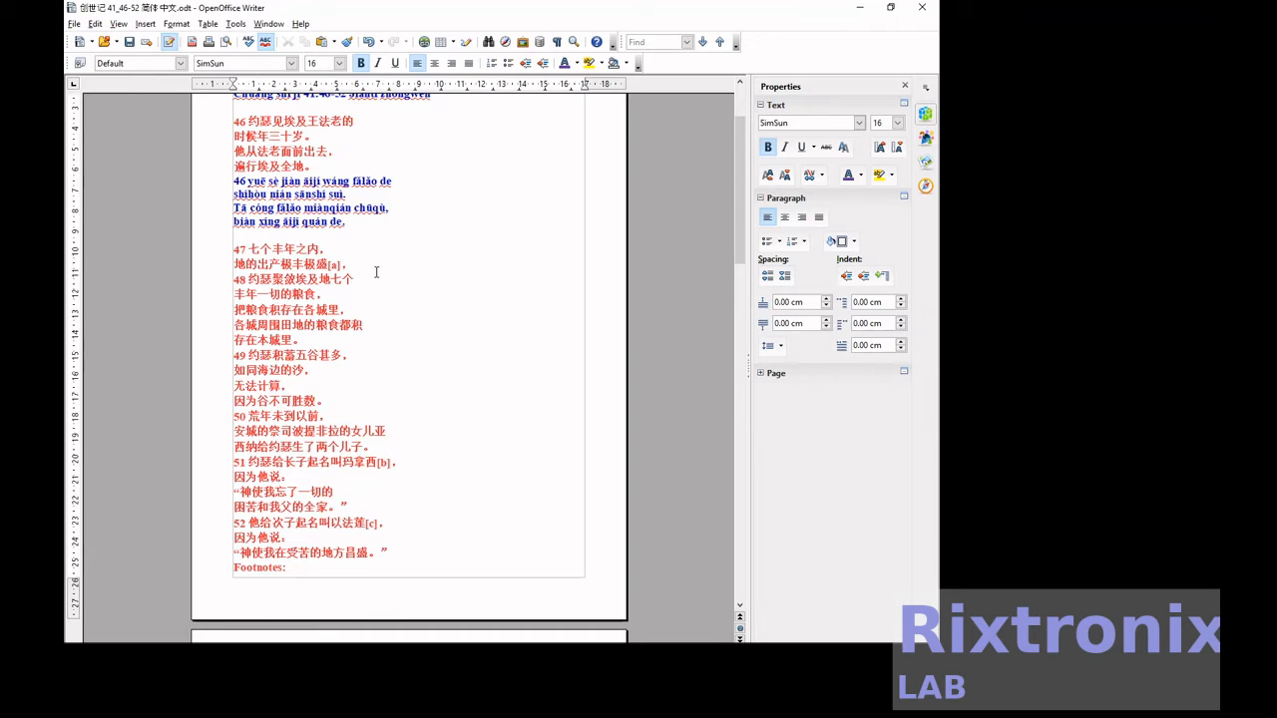
pyautogui.press('Return')
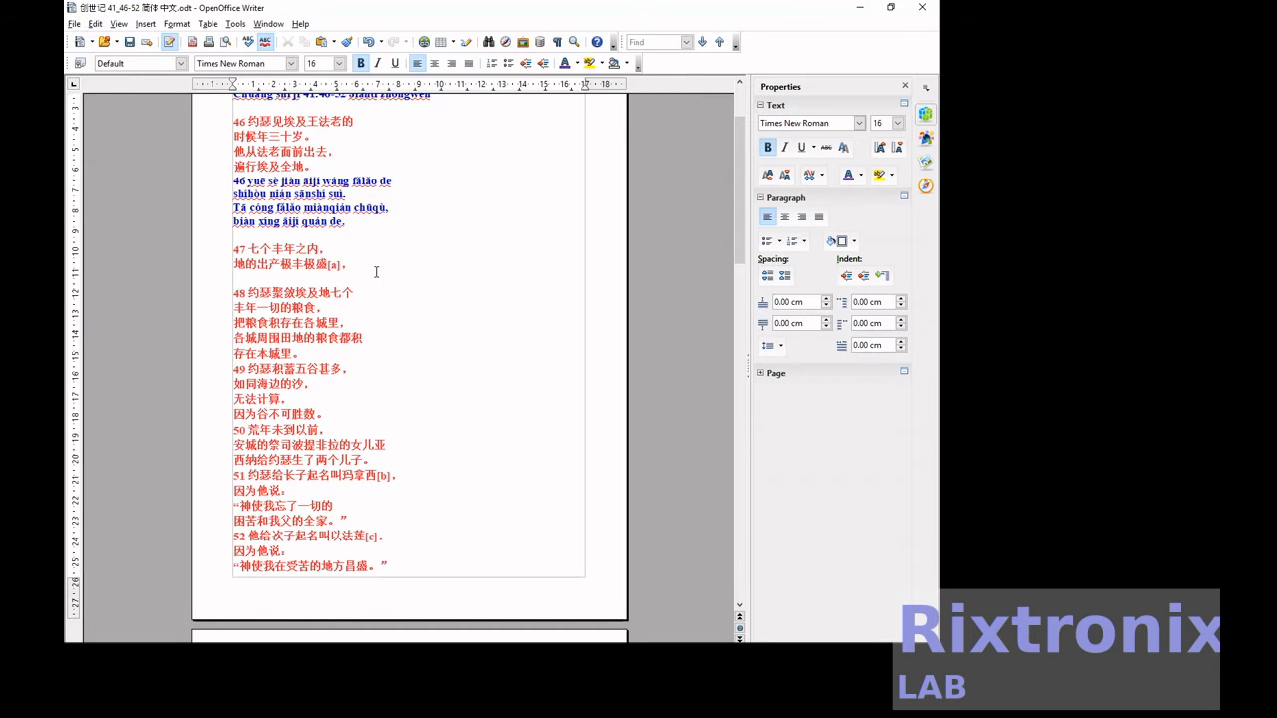
pyautogui.hotkey('ctrl', 'v')
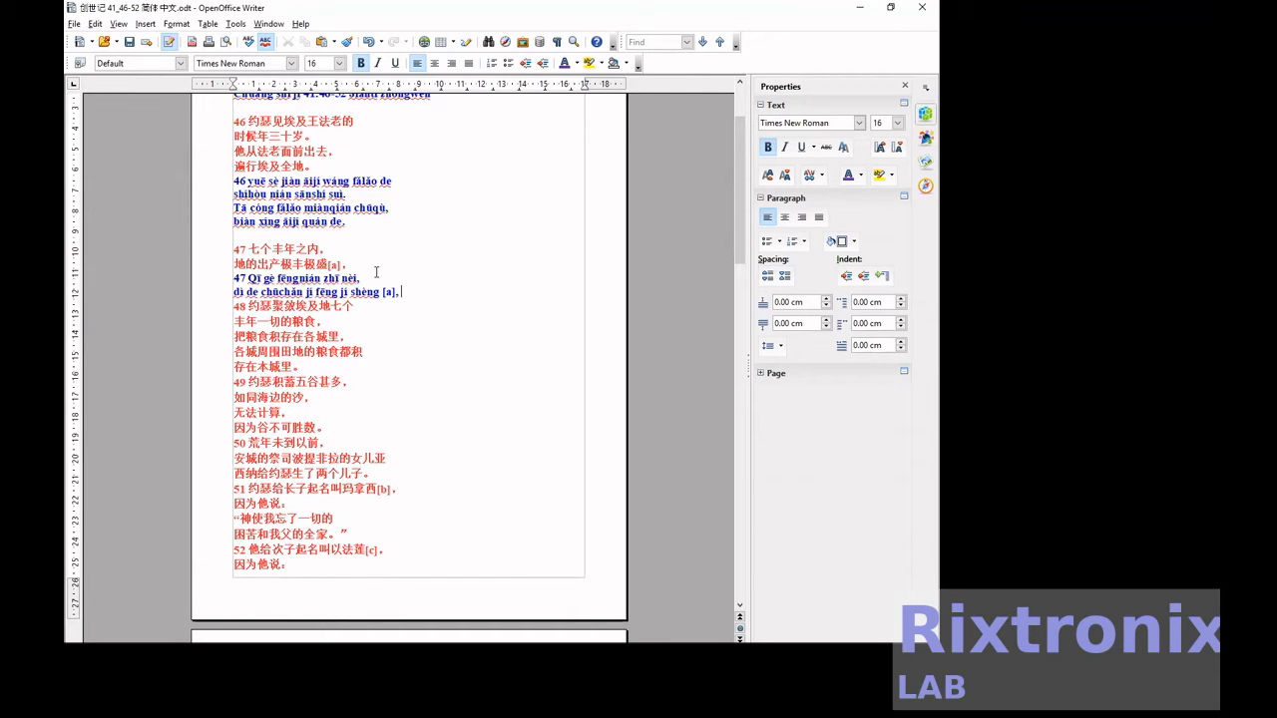
# Add a blank line below pinyin verse 47 and cut the five pinyin lines of verse 48 from page 2.
pyautogui.press('Return')
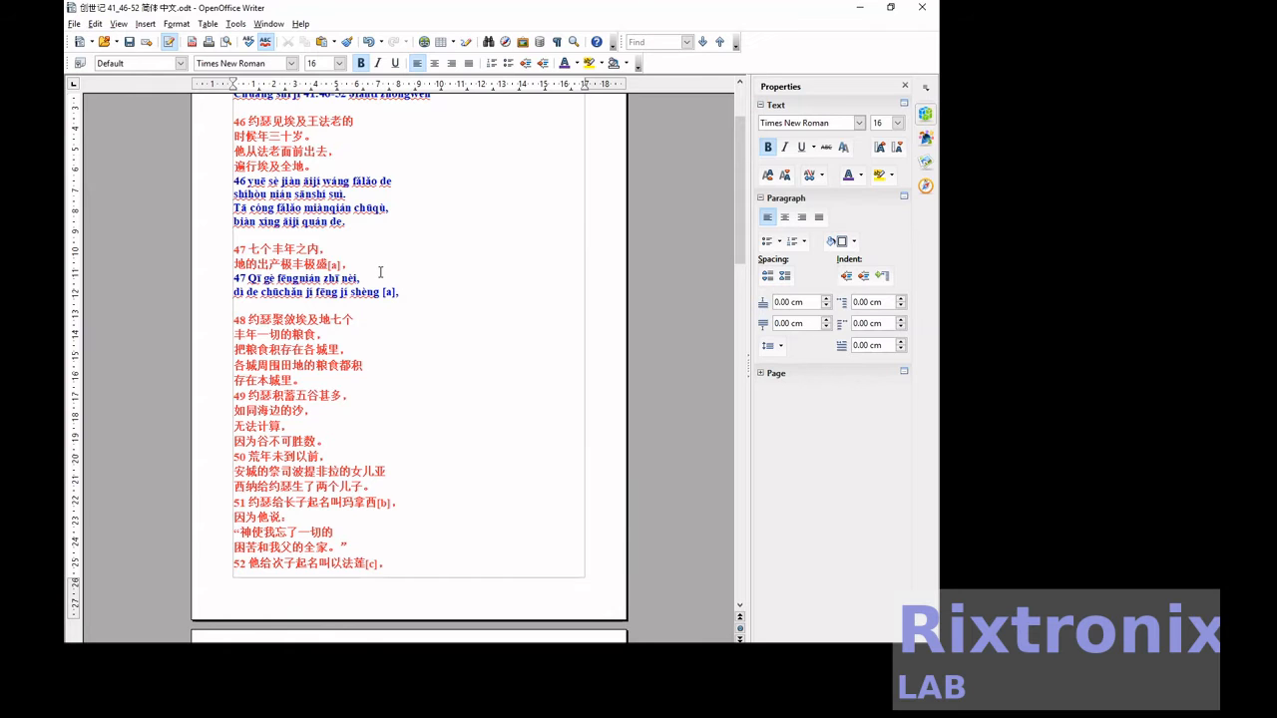
pyautogui.scroll(-10, 380, 272)
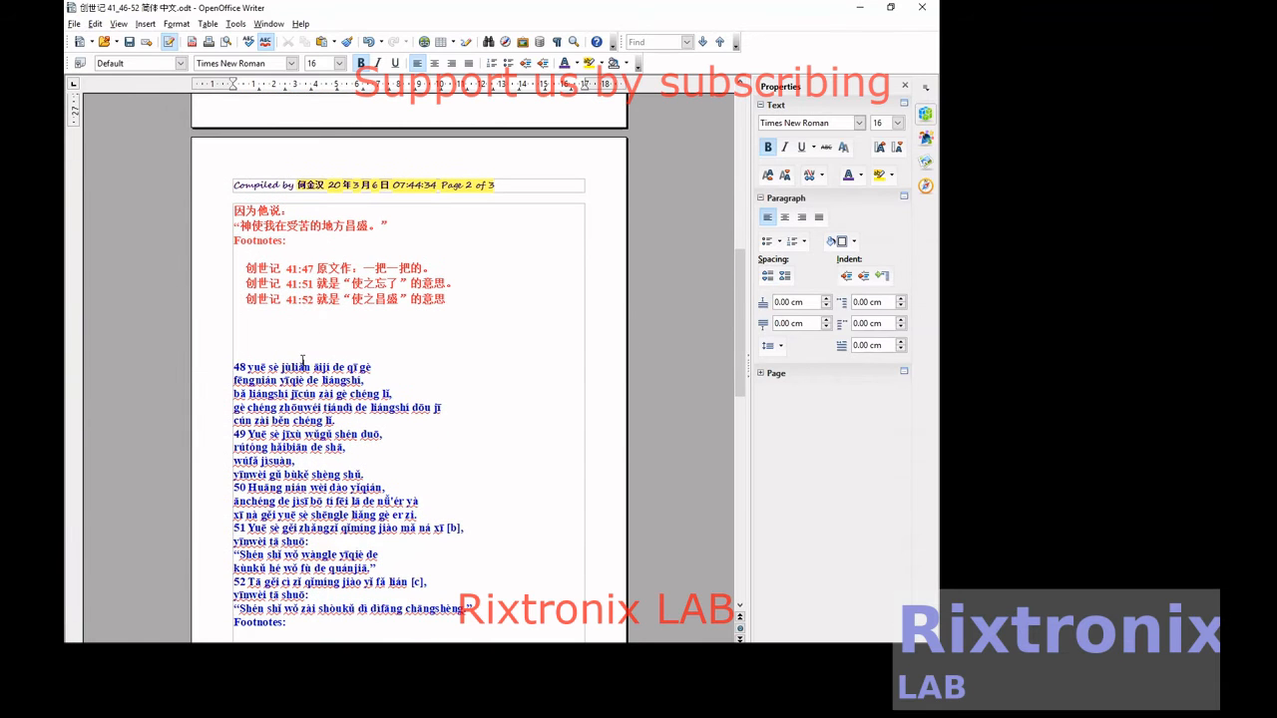
pyautogui.hotkey('shift', 'Down')
pyautogui.hotkey('shift', 'Down')
pyautogui.hotkey('shift', 'Down')
pyautogui.hotkey('shift', 'Down')
pyautogui.hotkey('shift', 'Down')
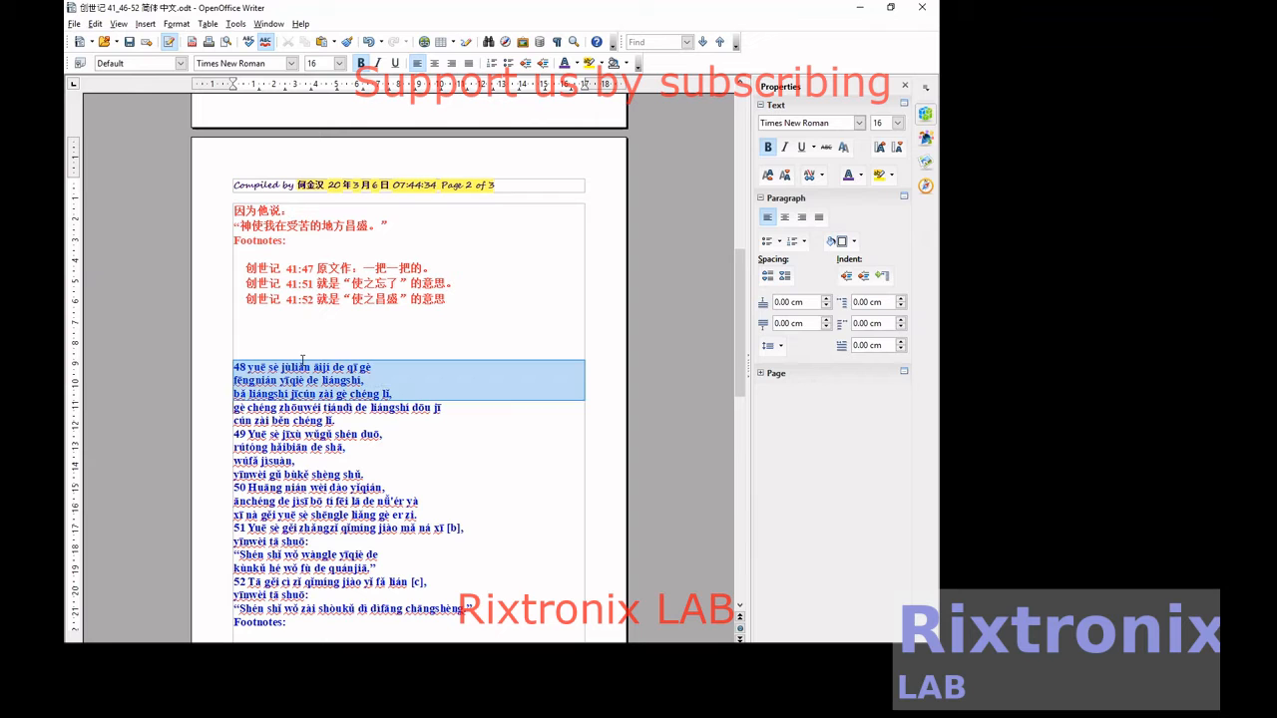
pyautogui.hotkey('ctrl', 'x')
# Paste the cut verse 48 pinyin on a new line directly below Chinese verse 48 and save the document.
pyautogui.scroll(11, 302, 362)
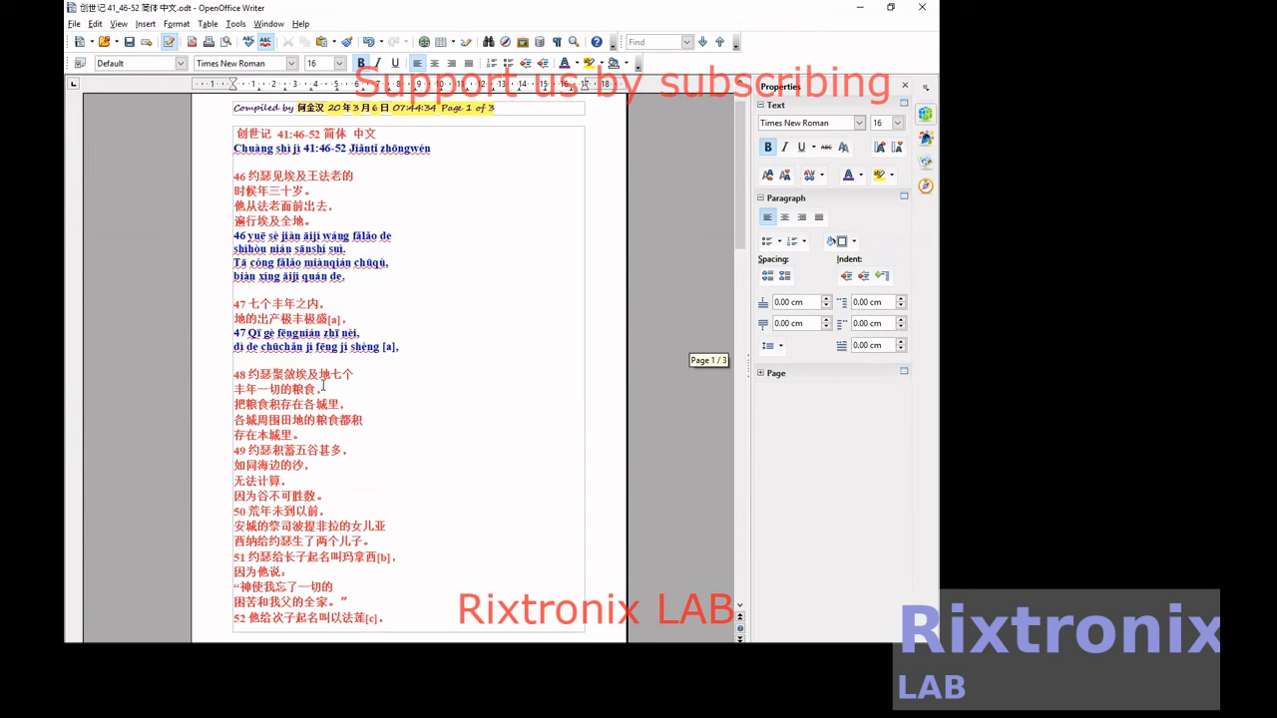
pyautogui.click(333, 436)
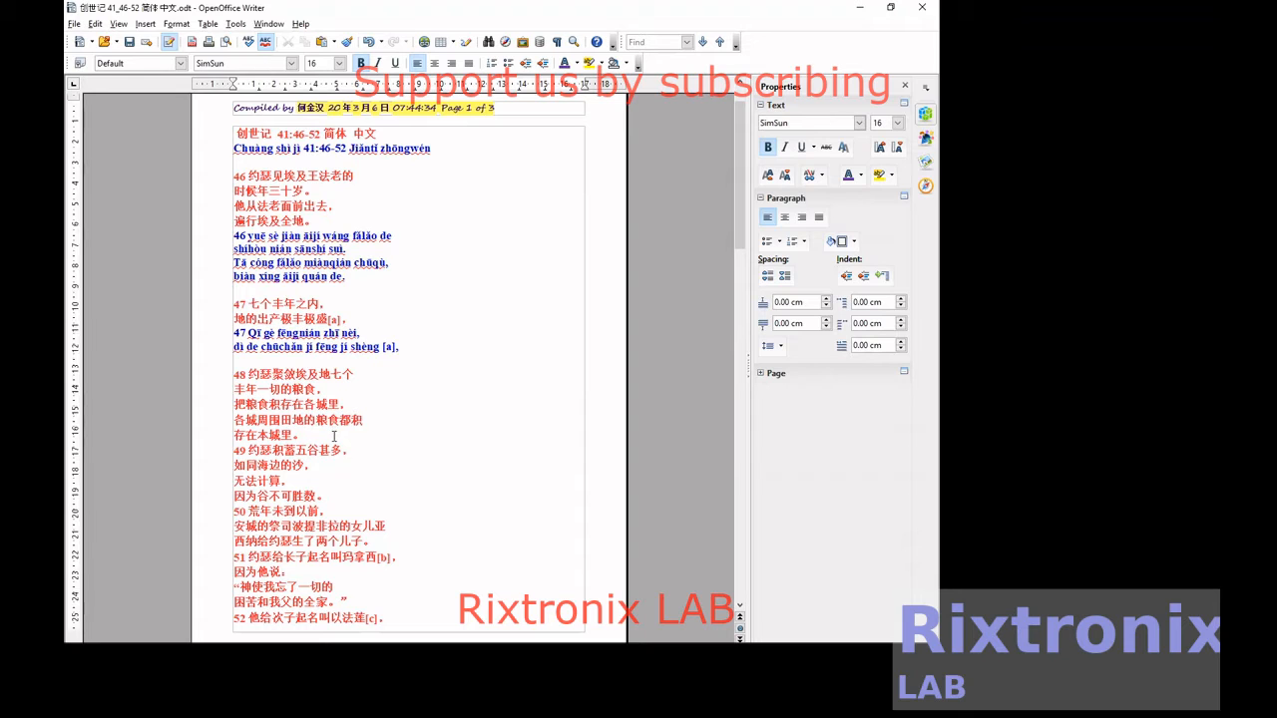
pyautogui.press('Return')
pyautogui.hotkey('ctrl', 'v')
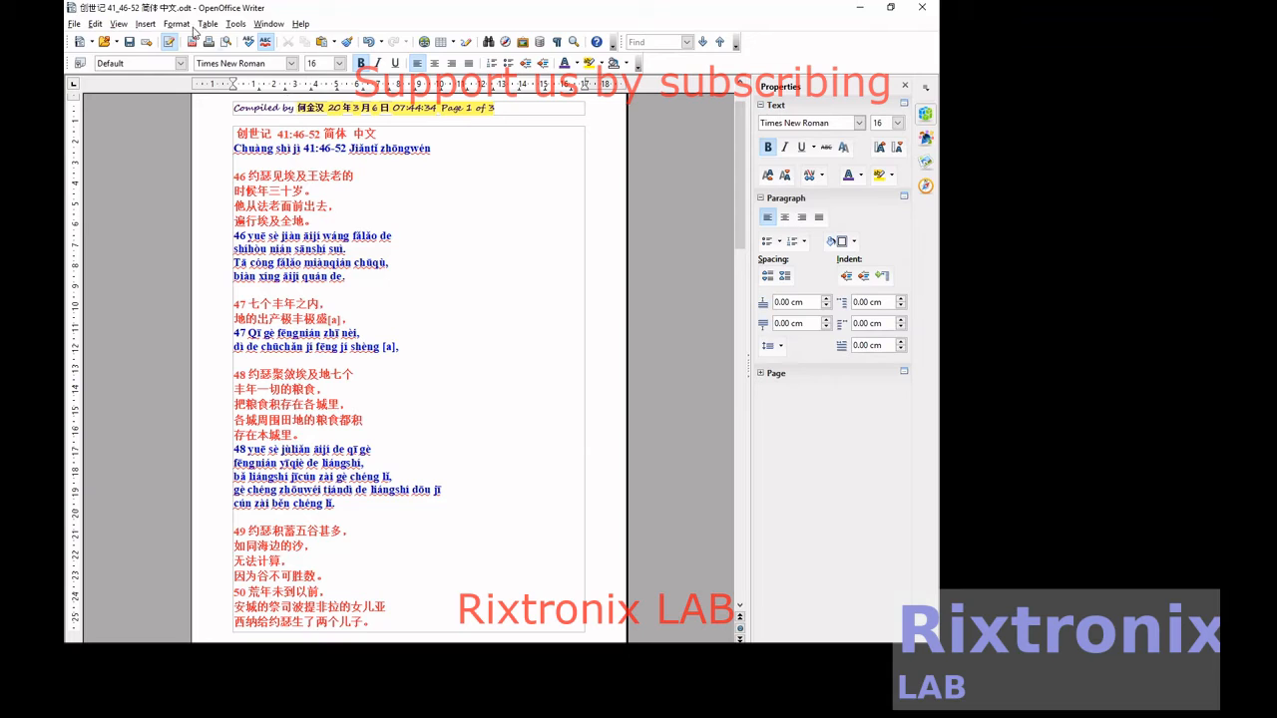
pyautogui.click(128, 42)
# Move the four pinyin lines of verse 49 from page 2 to a new line directly below Chinese verse 49.
pyautogui.scroll(-15, 458, 408)
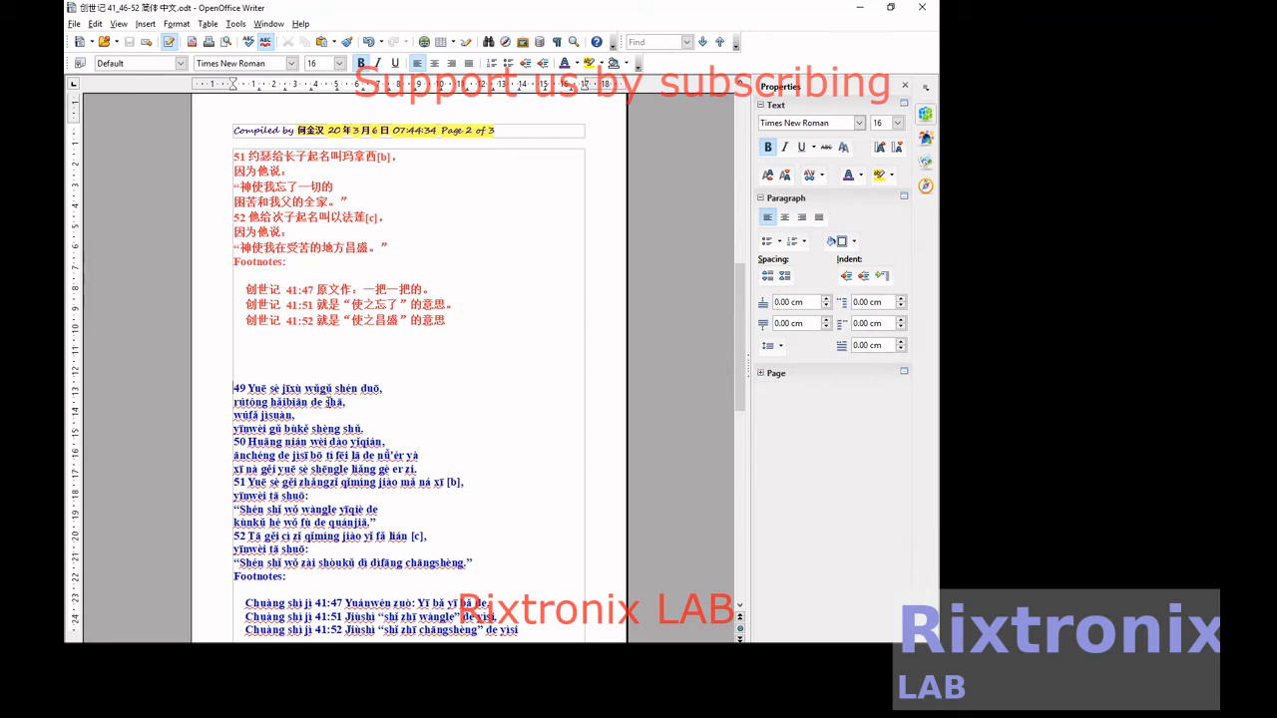
pyautogui.hotkey('shift', 'Down')
pyautogui.hotkey('shift', 'Down')
pyautogui.hotkey('shift', 'Down')
pyautogui.hotkey('shift', 'Down')
pyautogui.hotkey('ctrl', 'x')
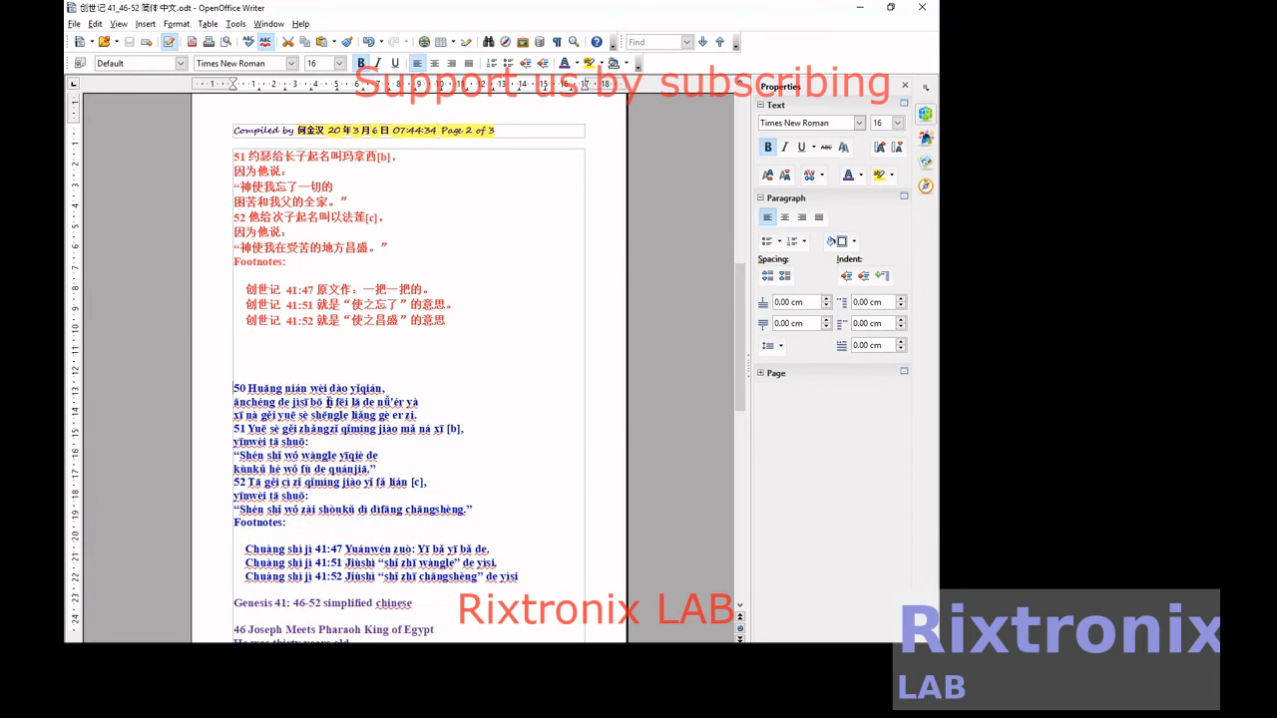
pyautogui.scroll(7, 335, 369)
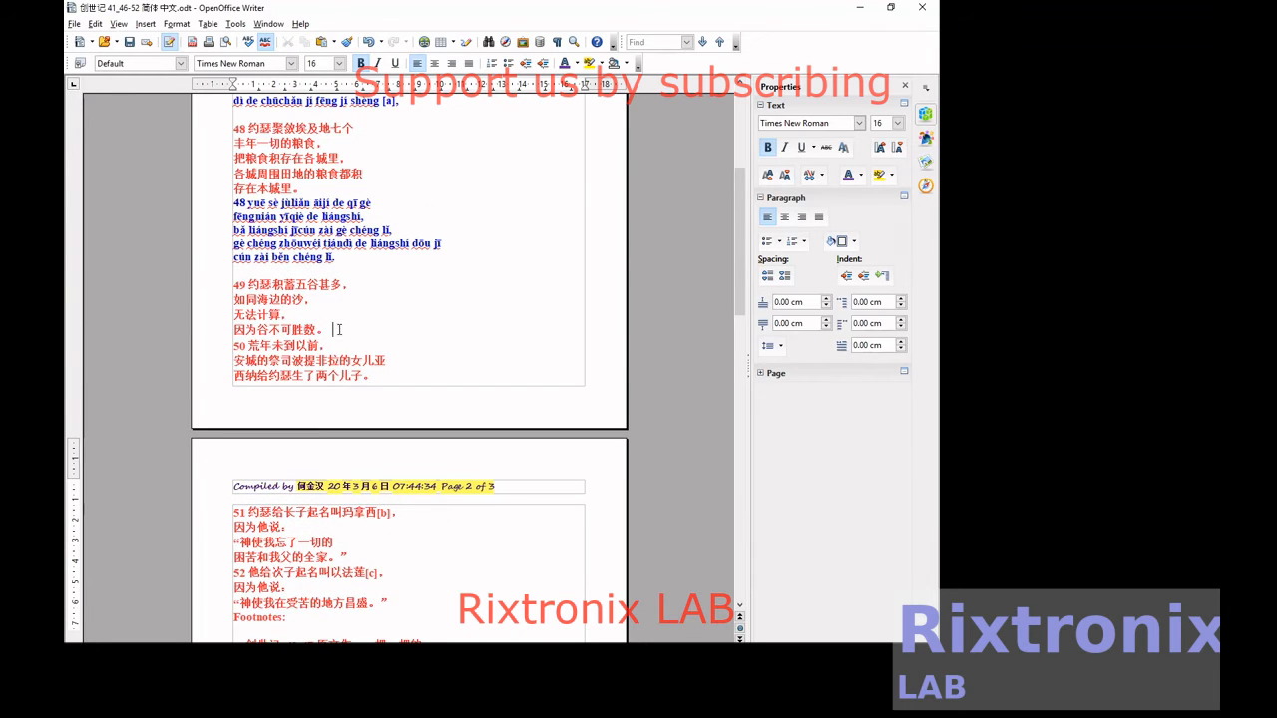
pyautogui.hotkey('ctrl', 'v')
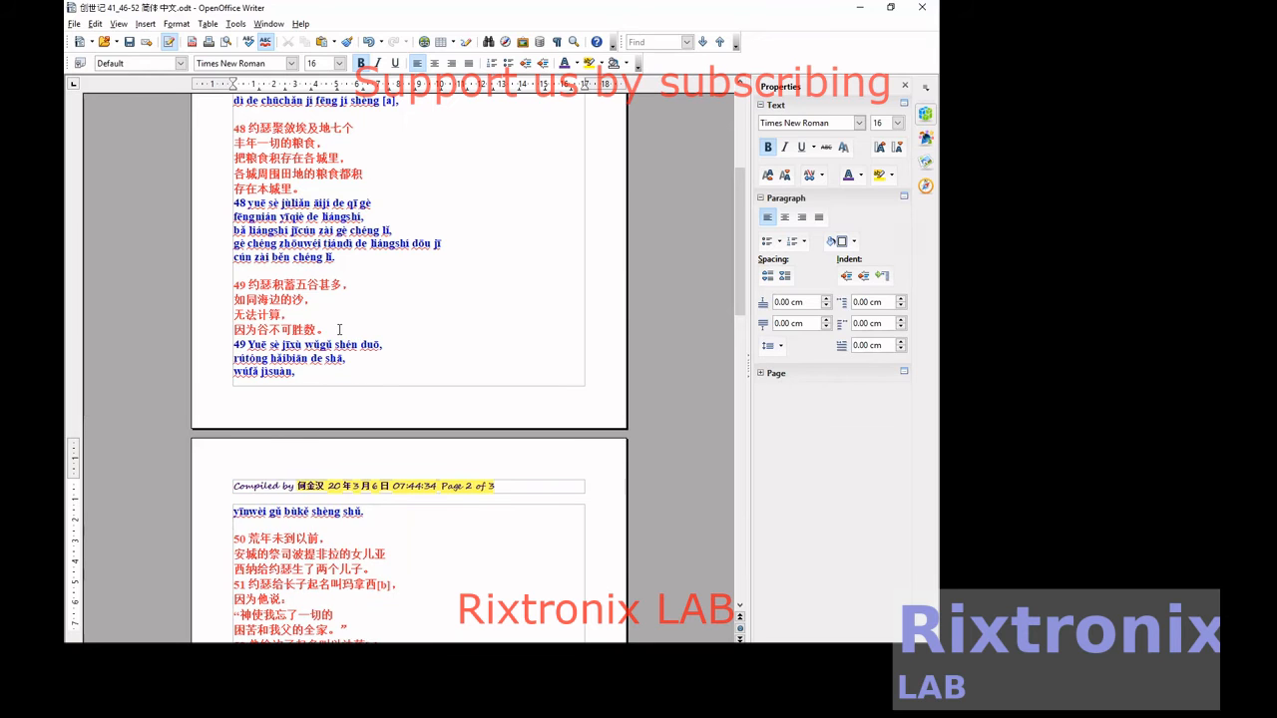
# Cut the three pinyin lines of verse 50 from below the Chinese footnotes on page 2.
pyautogui.scroll(-8, 340, 329)
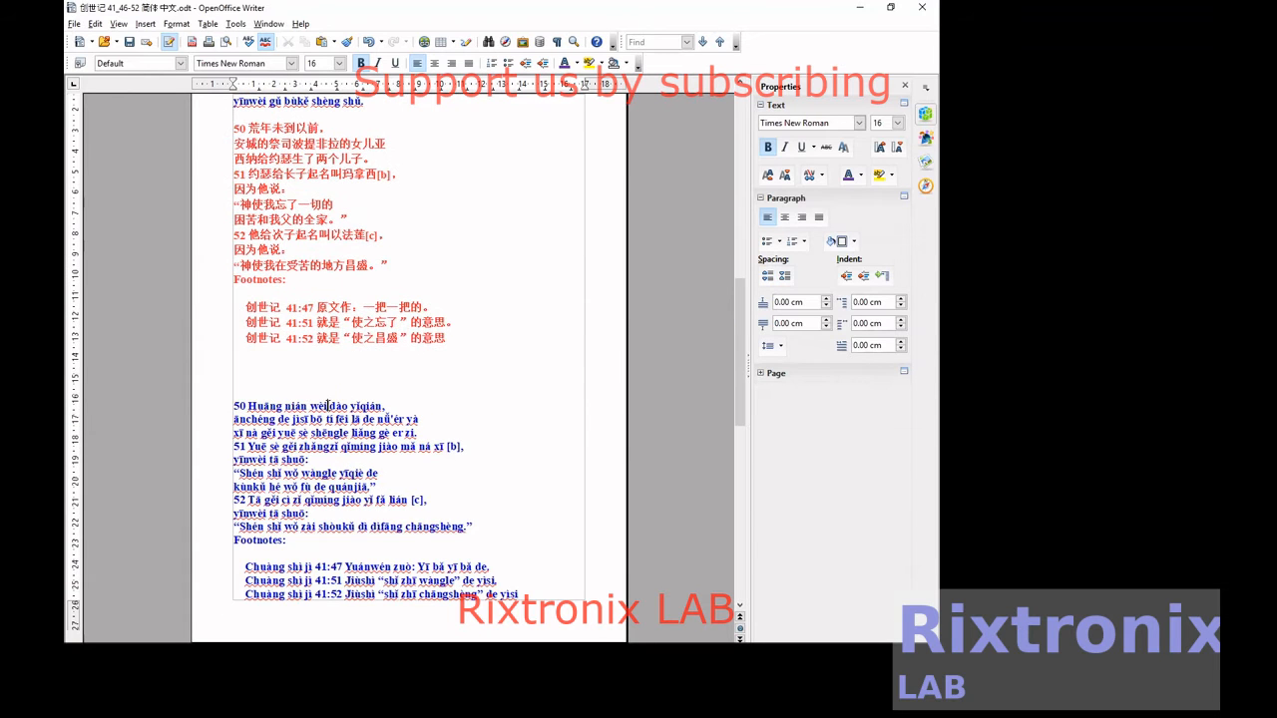
pyautogui.hotkey('shift', 'Down')
pyautogui.hotkey('shift', 'Down')
pyautogui.hotkey('shift', 'Down')
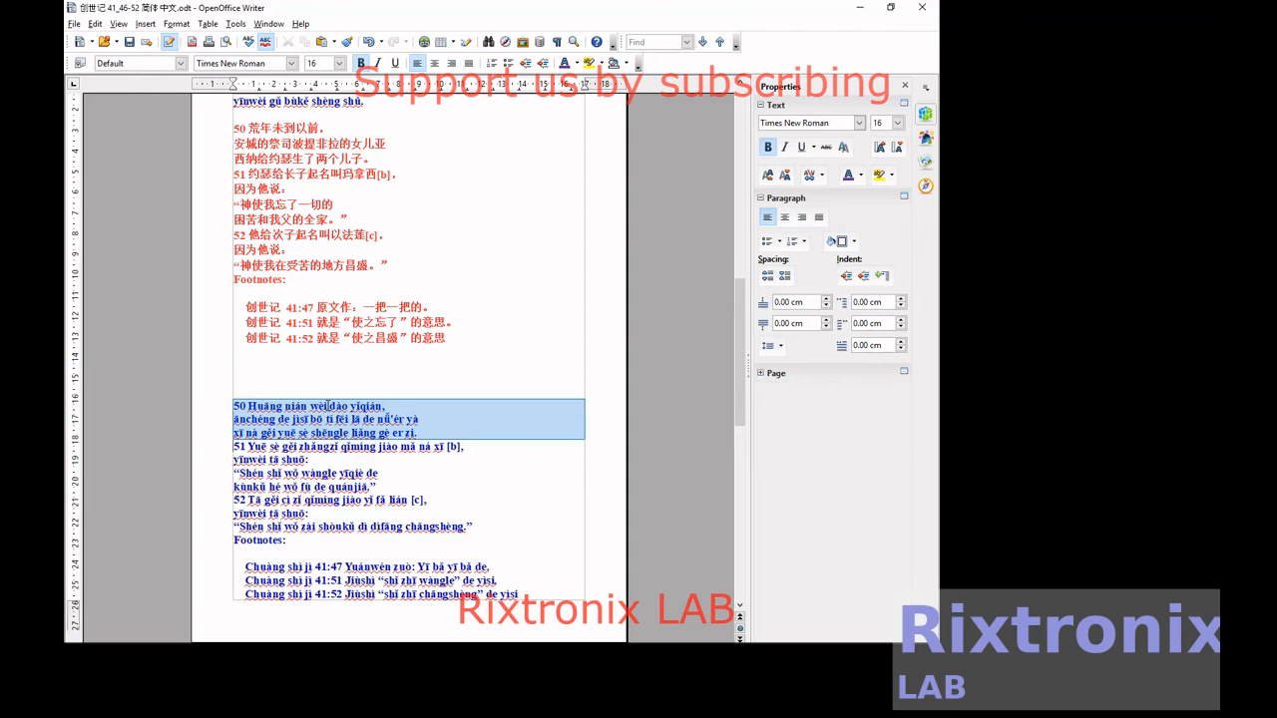
pyautogui.hotkey('ctrl', 'x')
pyautogui.scroll(3, 329, 405)
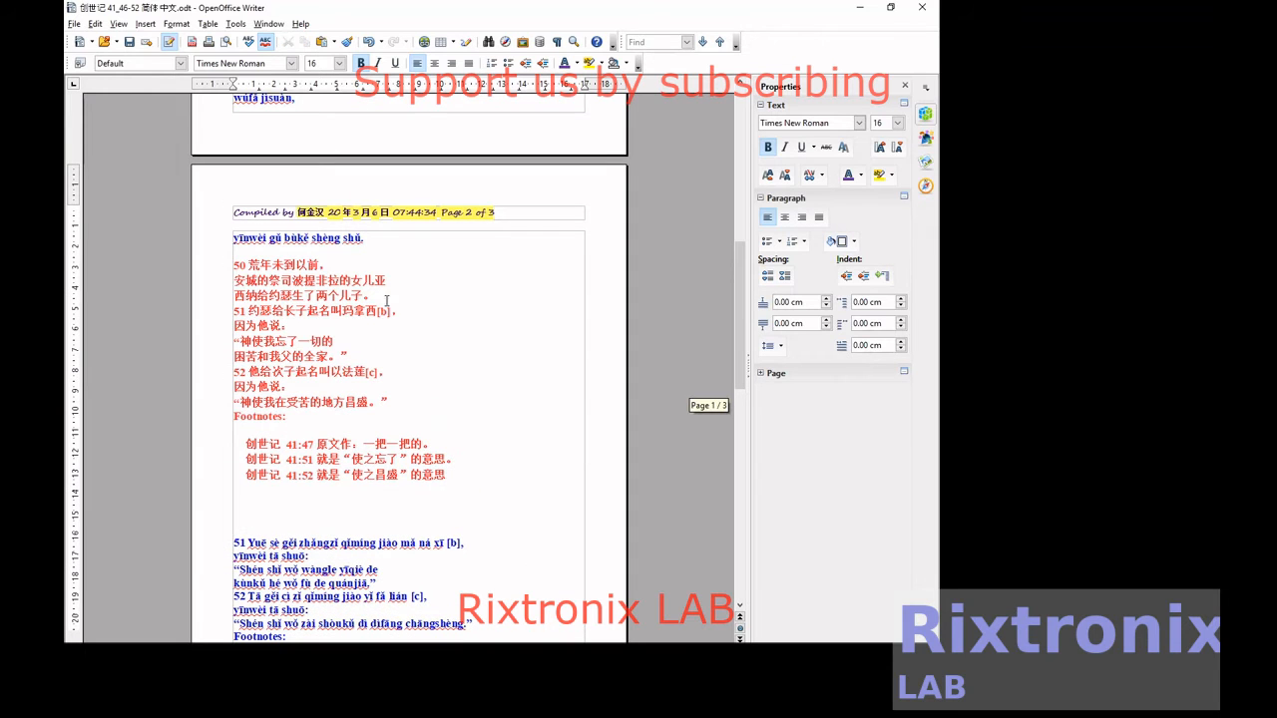
pyautogui.click(416, 311)
pyautogui.press('Return')
pyautogui.hotkey('ctrl', 'v')
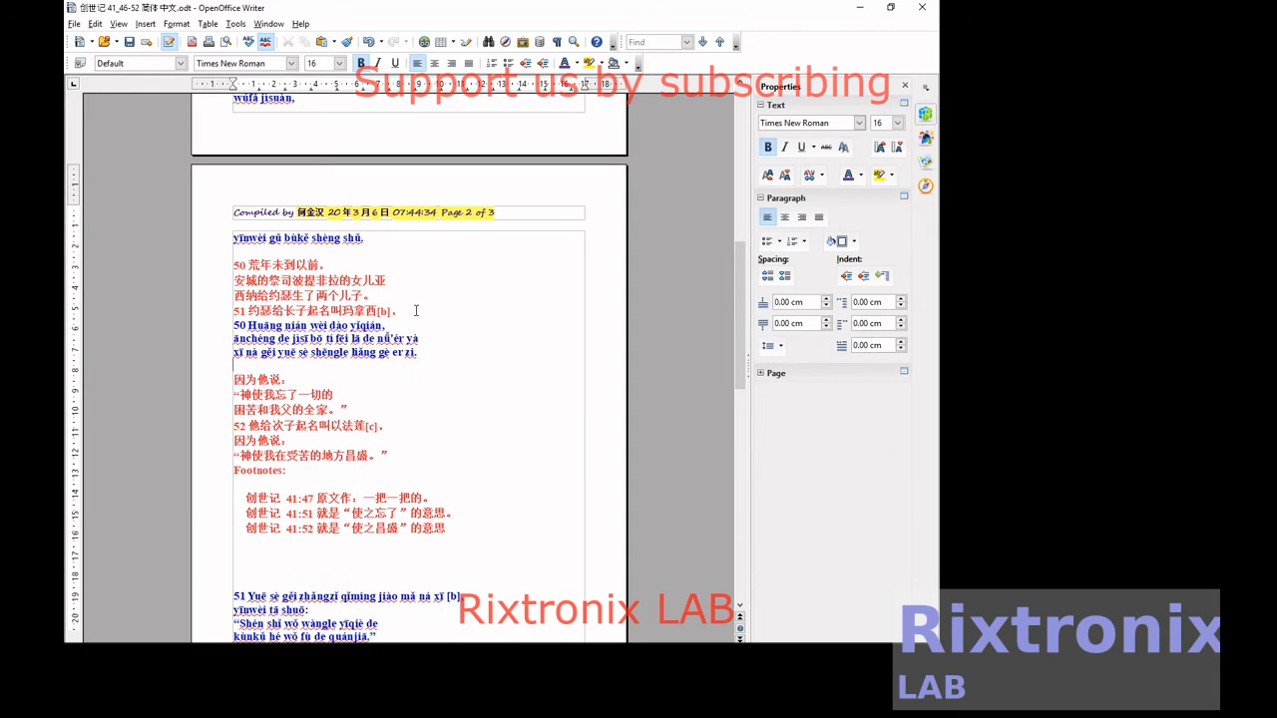
pyautogui.hotkey('ctrl', 'z')
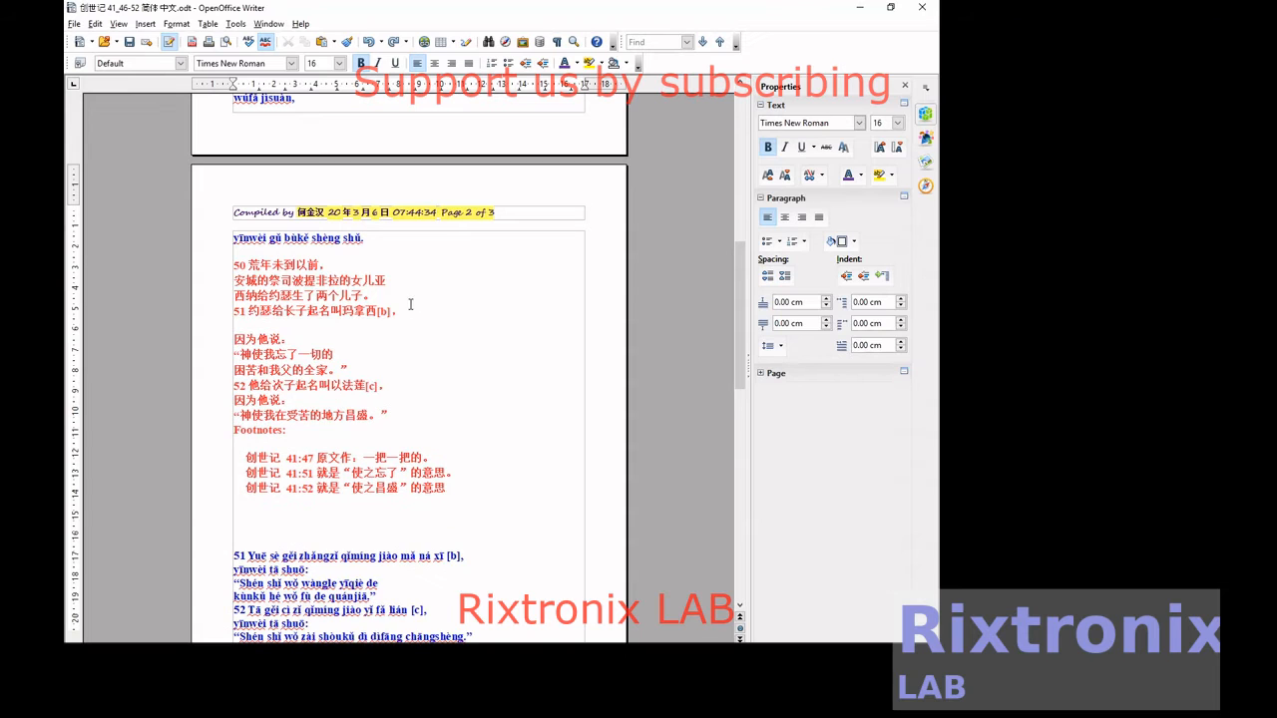
# Paste the cut verse 50 pinyin on a new line below Chinese verse 50 and remove the stray blank line inside Chinese verse 51.
pyautogui.click(409, 300)
pyautogui.press('Return')
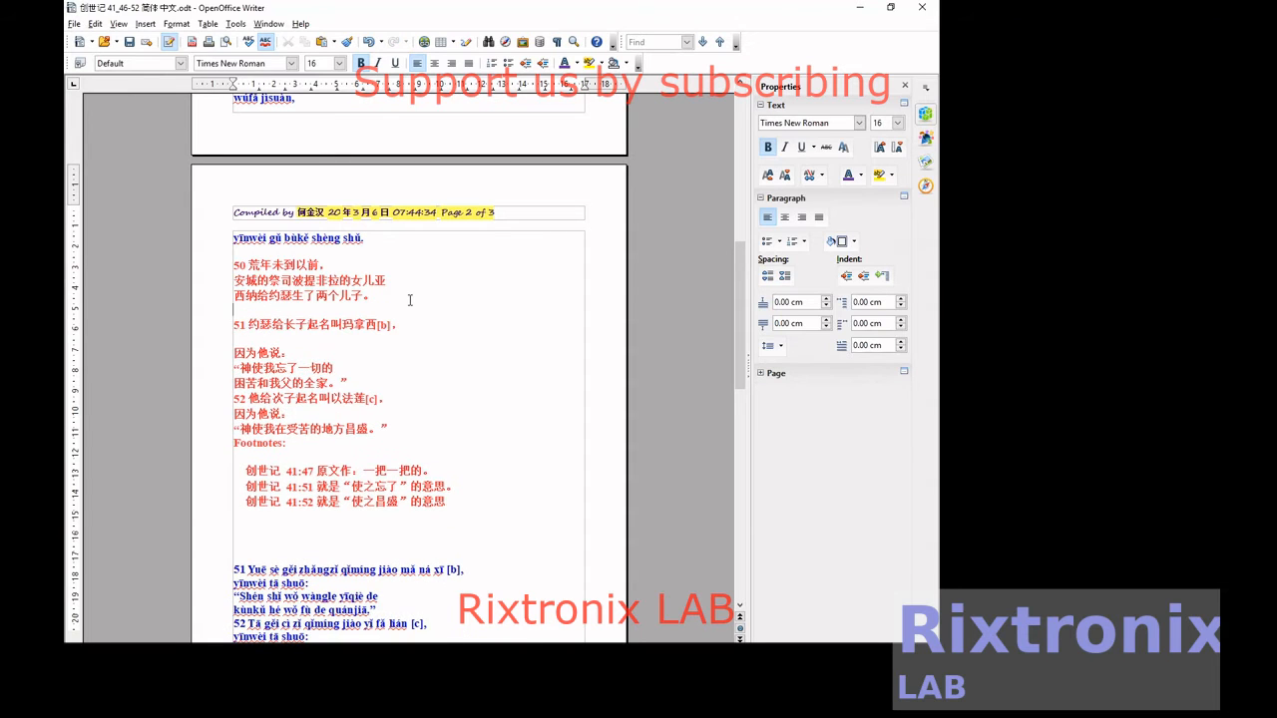
pyautogui.hotkey('ctrl', 'v')
pyautogui.click(282, 379)
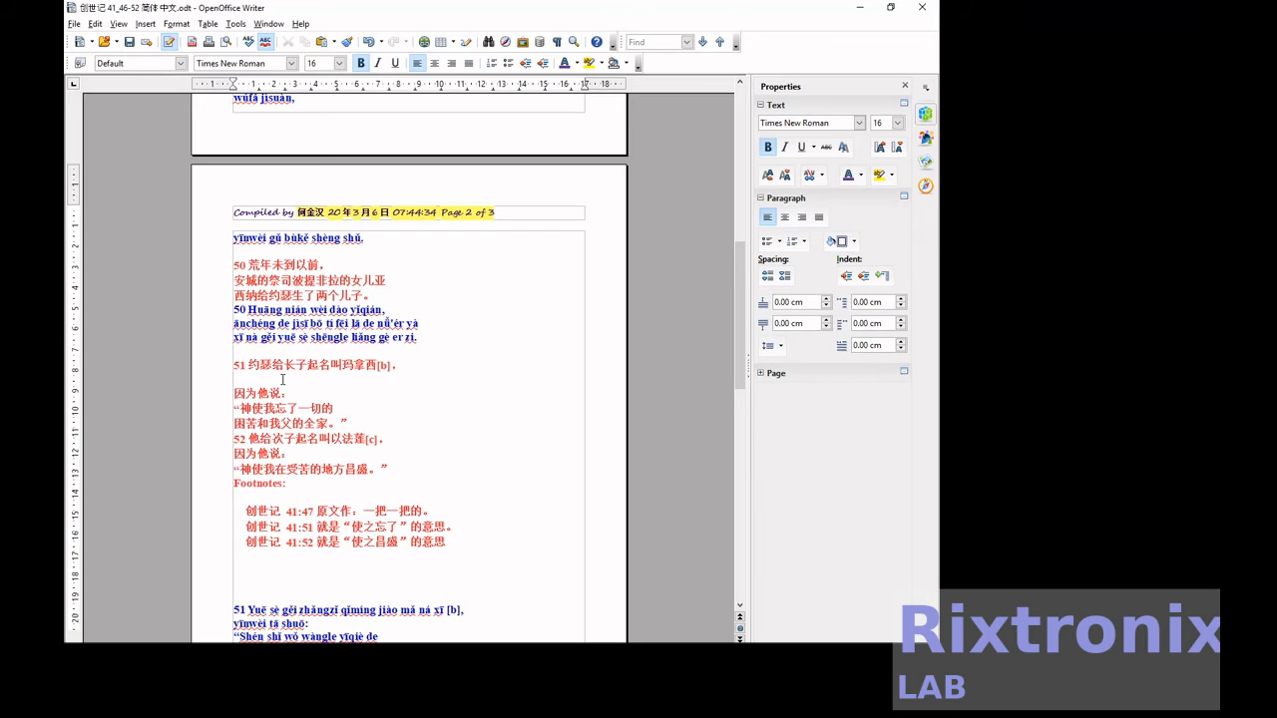
pyautogui.press('BackSpace')
# Move the four pinyin lines of verse 51 to a new line directly below Chinese verse 51.
pyautogui.scroll(-4, 283, 379)
pyautogui.click(275, 403)
pyautogui.press('Home')
pyautogui.hotkey('shift', 'Down')
pyautogui.hotkey('shift', 'Down')
pyautogui.hotkey('shift', 'Down')
pyautogui.hotkey('shift', 'Down')
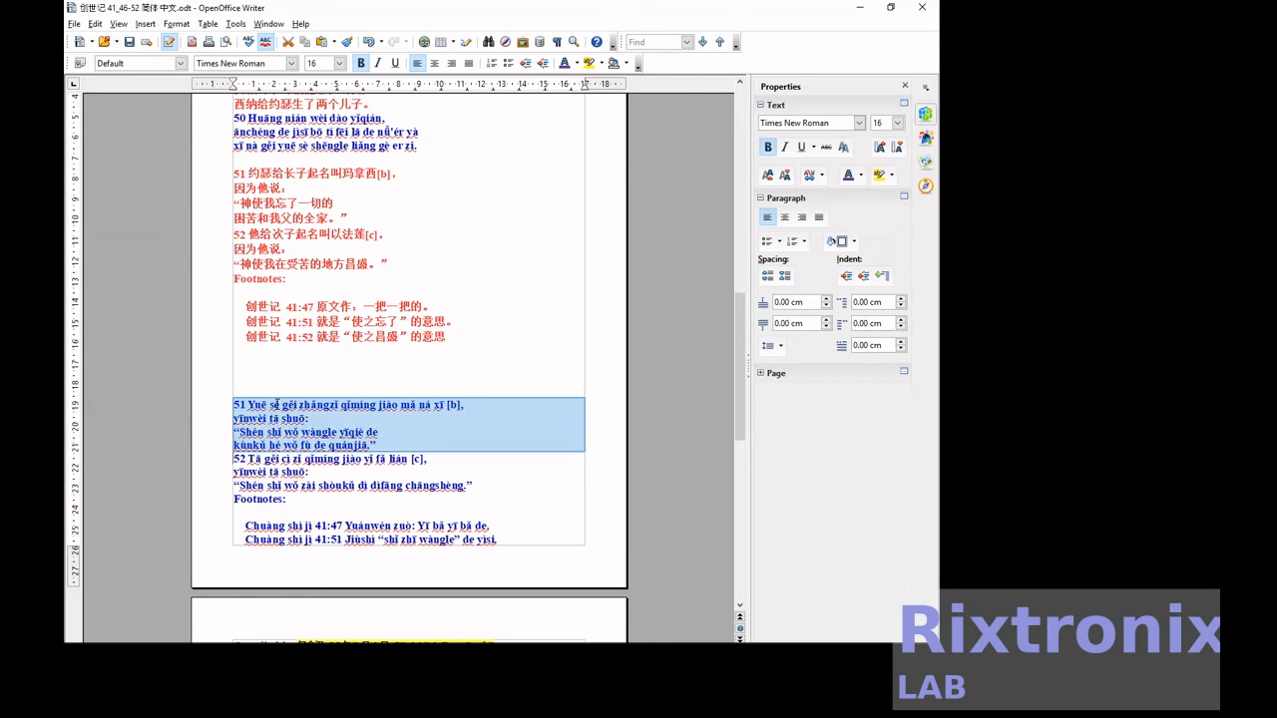
pyautogui.press('Delete')
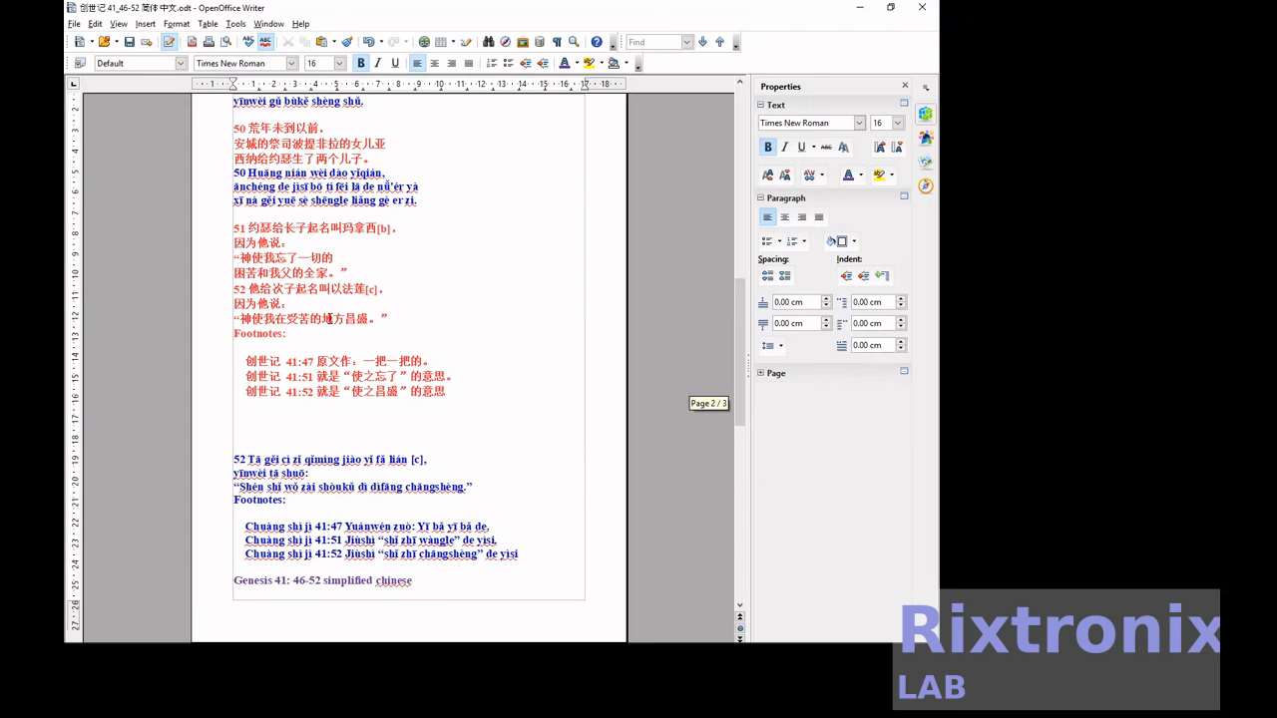
pyautogui.click(387, 279)
pyautogui.press('Return')
pyautogui.hotkey('ctrl', 'v')
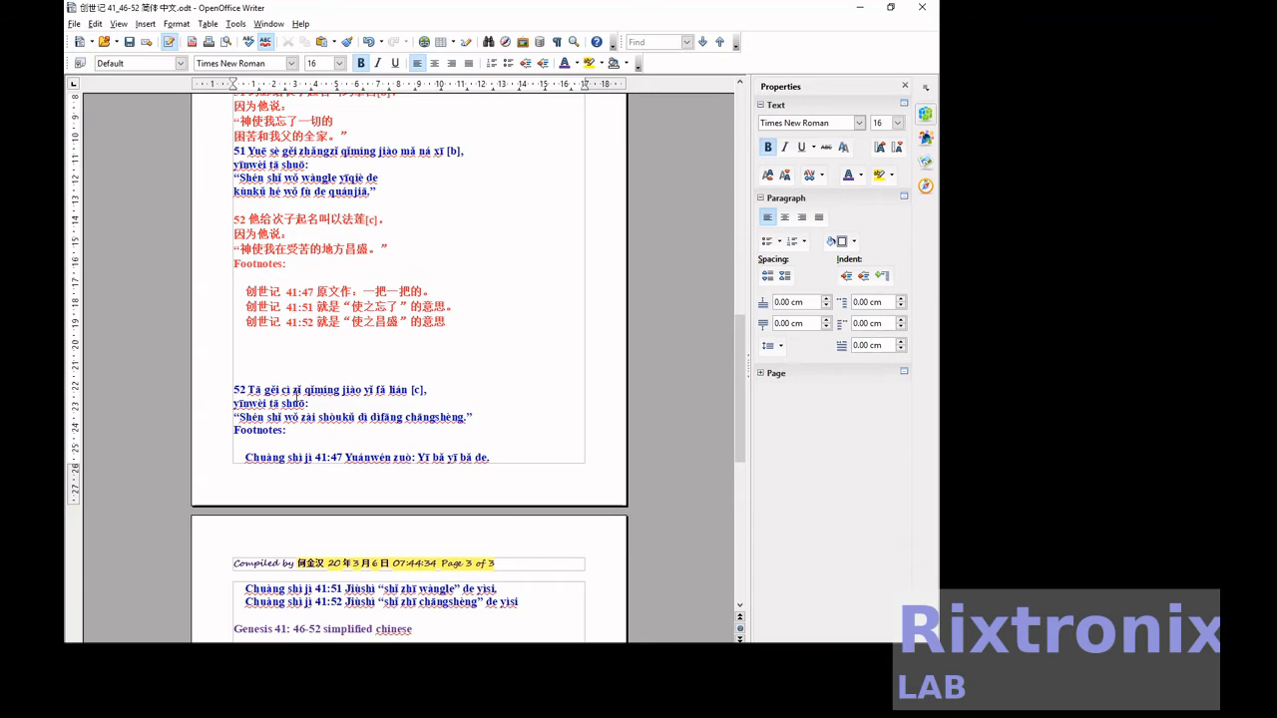
# Move the three pinyin lines of verse 52 to a new line directly below Chinese verse 52.
pyautogui.tripleClick(296, 396)
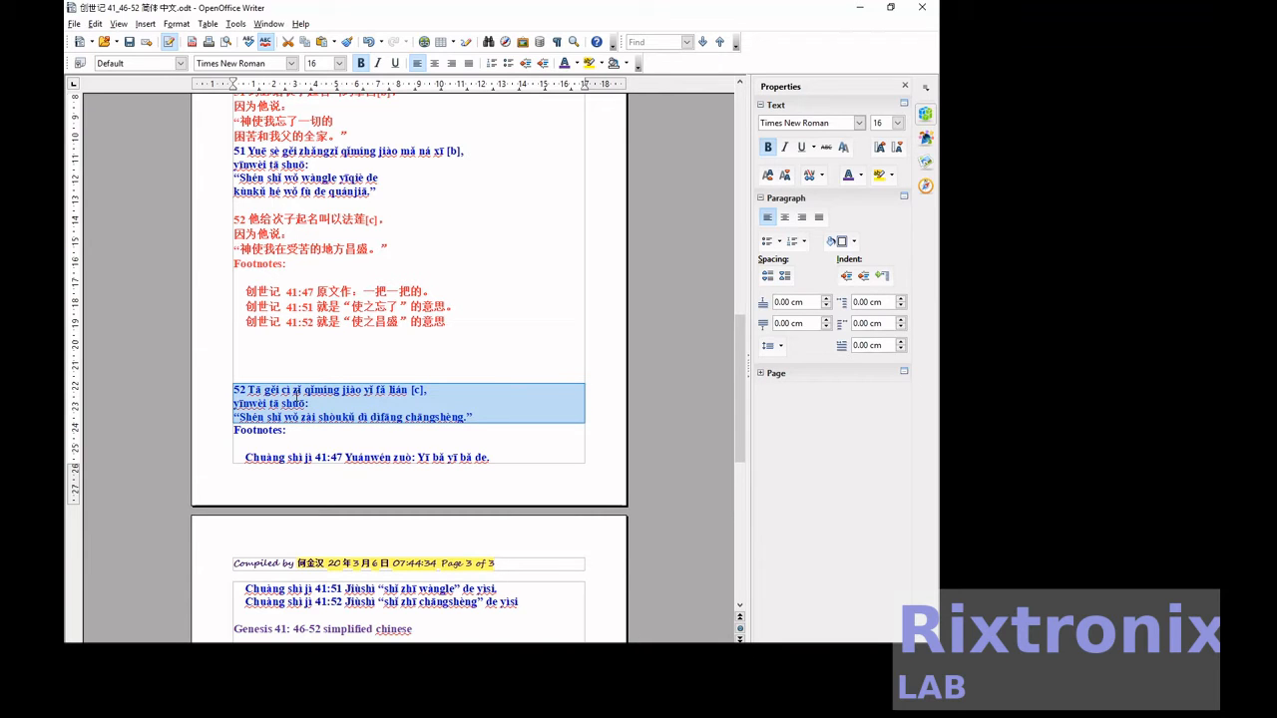
pyautogui.hotkey('ctrl', 'x')
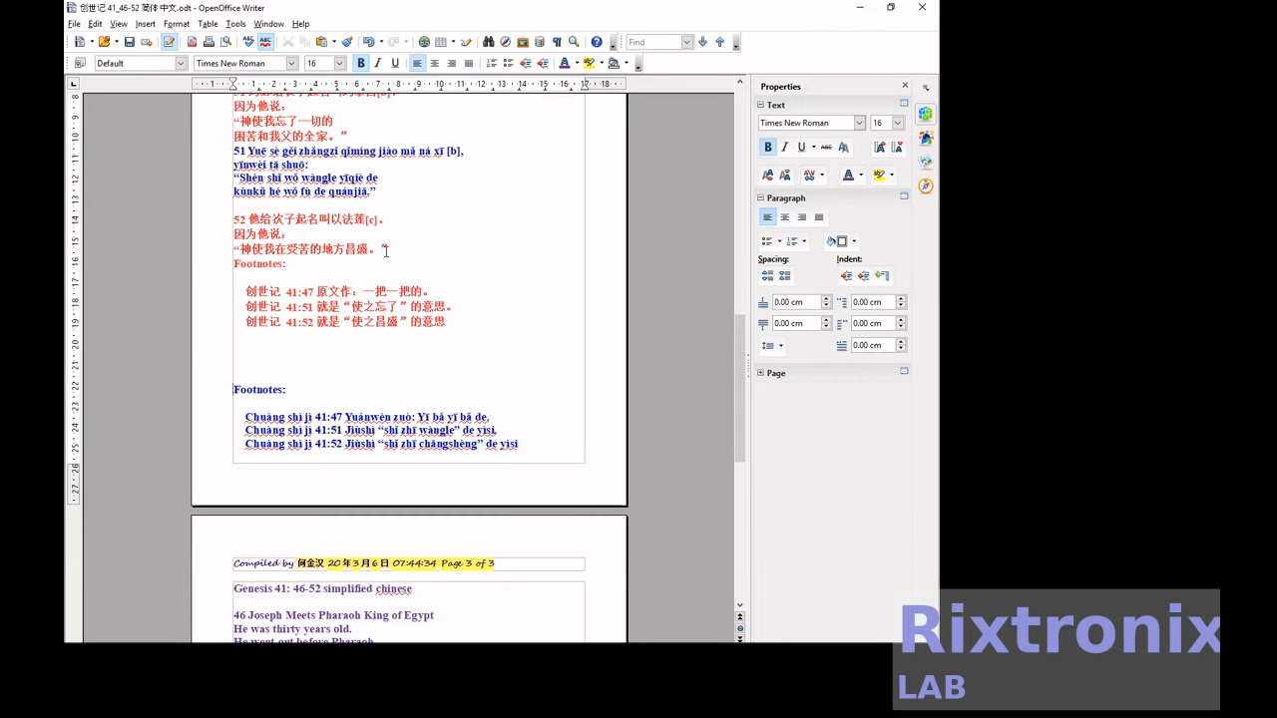
pyautogui.hotkey('ctrl', 'v')
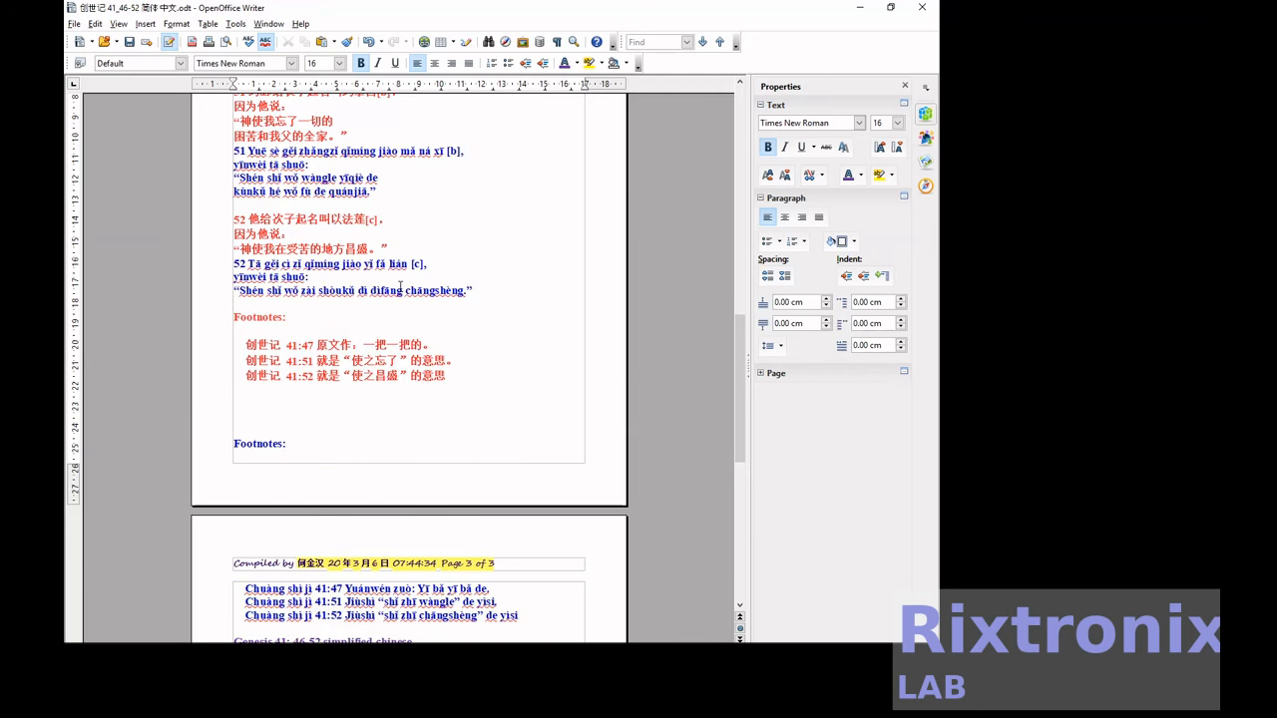
# Delete the blue "Footnotes:" heading and surplus blank lines above the pinyin footnotes.
pyautogui.scroll(-3, 400, 287)
pyautogui.click(321, 299)
pyautogui.hotkey('shift', 'Down')
pyautogui.hotkey('shift', 'Down')
pyautogui.hotkey('shift', 'Down')
pyautogui.press('Delete')
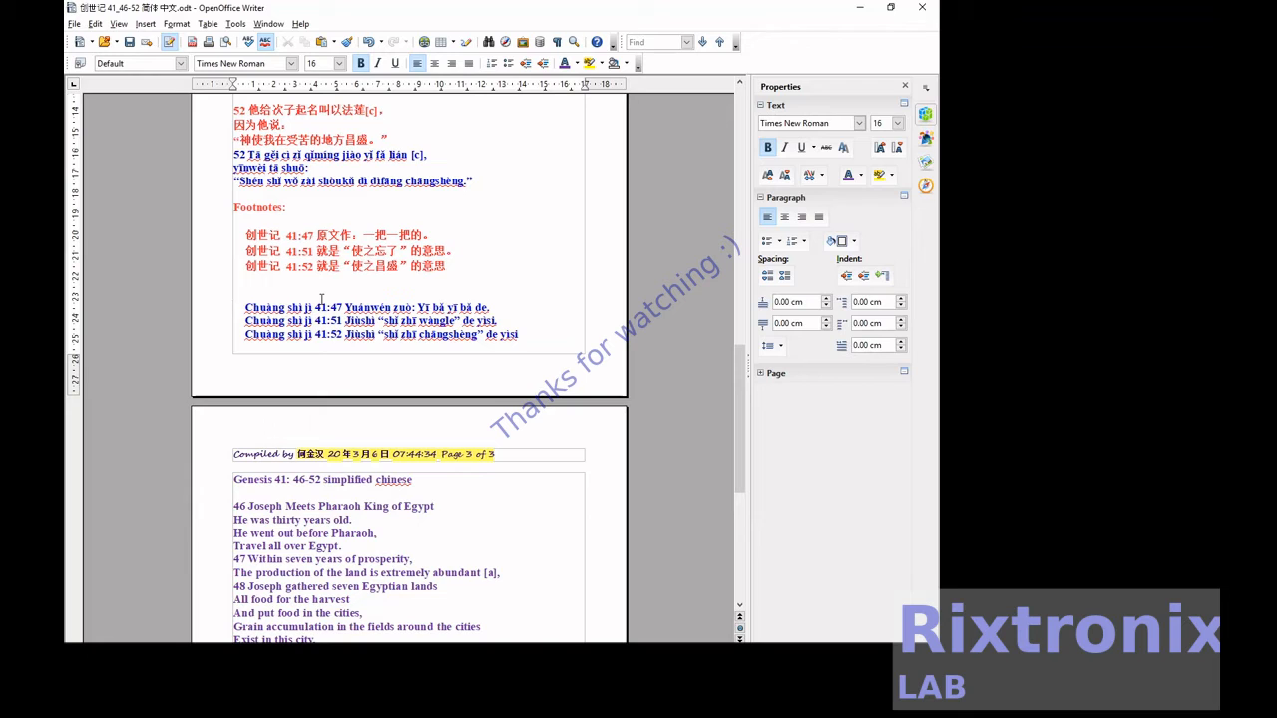
# Move the pinyin footnote for 41:47 to a new line directly below the Chinese footnote for 41:47.
pyautogui.hotkey('shift', 'End')
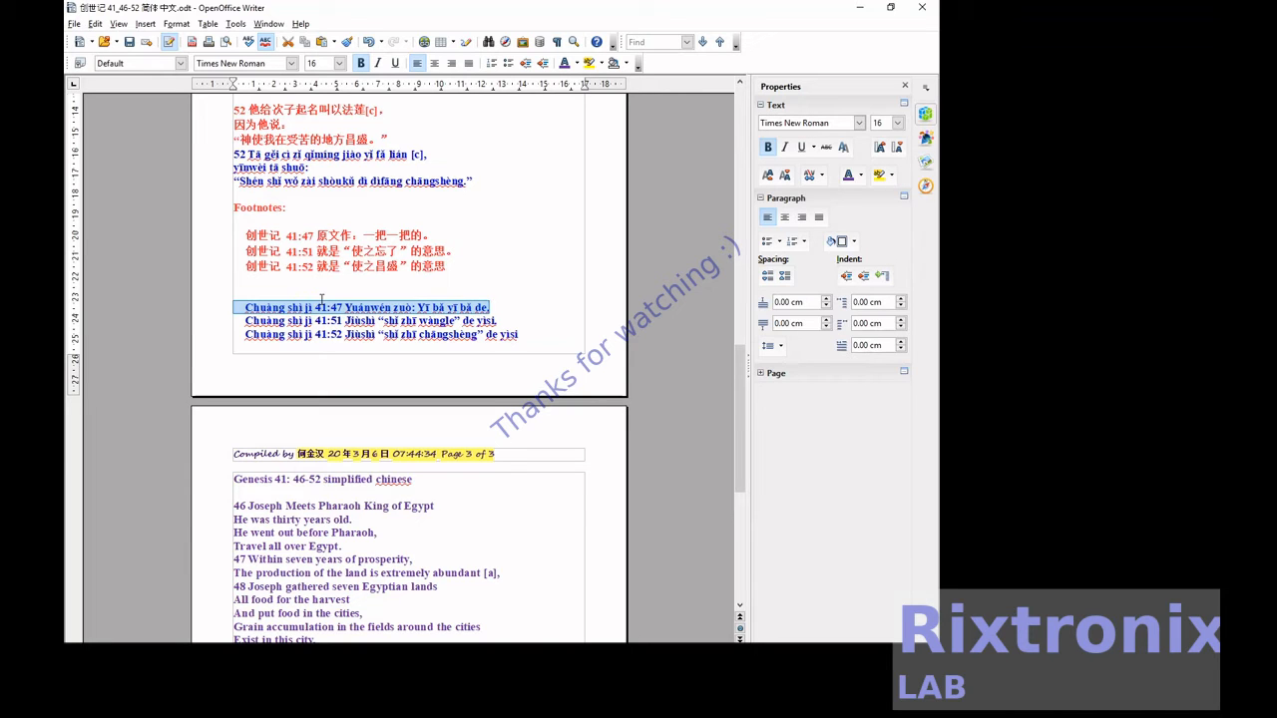
pyautogui.press('Delete')
pyautogui.press('Return')
pyautogui.hotkey('ctrl', 'v')
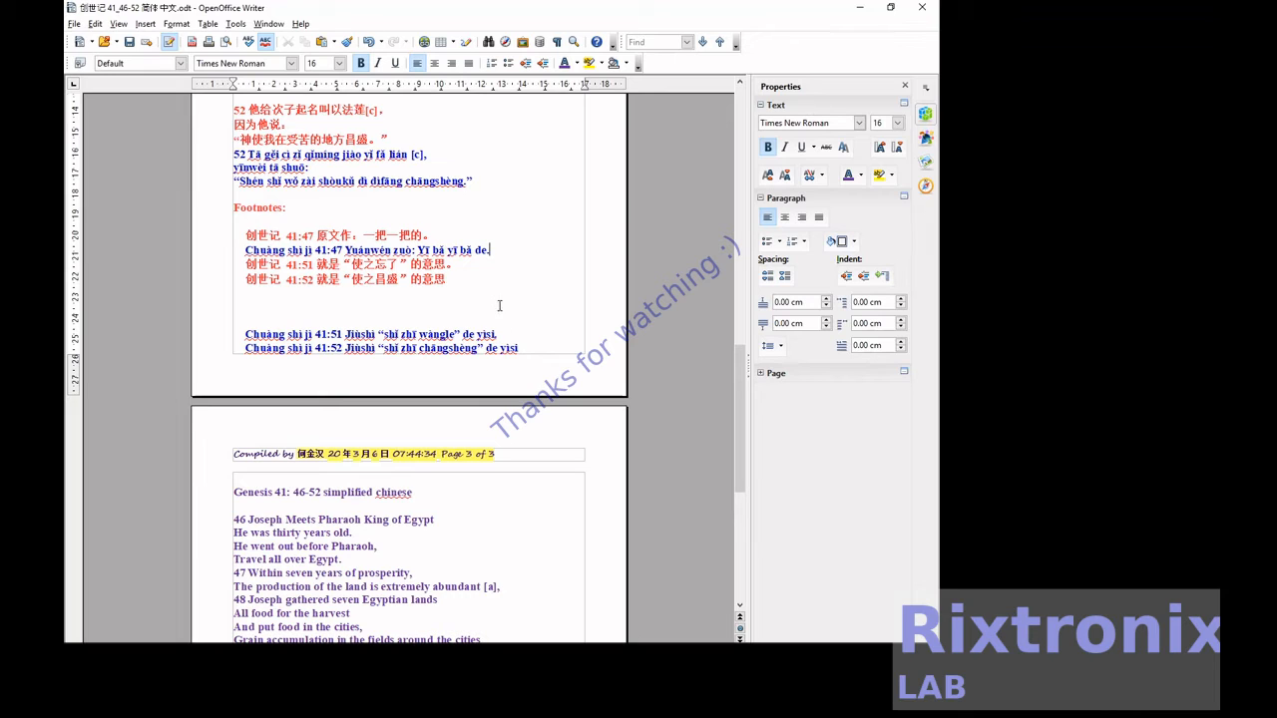
# Place the pinyin footnotes for 41:51 and 41:52 directly below their Chinese counterparts and save the document.
pyautogui.moveTo(232, 334); pyautogui.dragTo(510, 331)
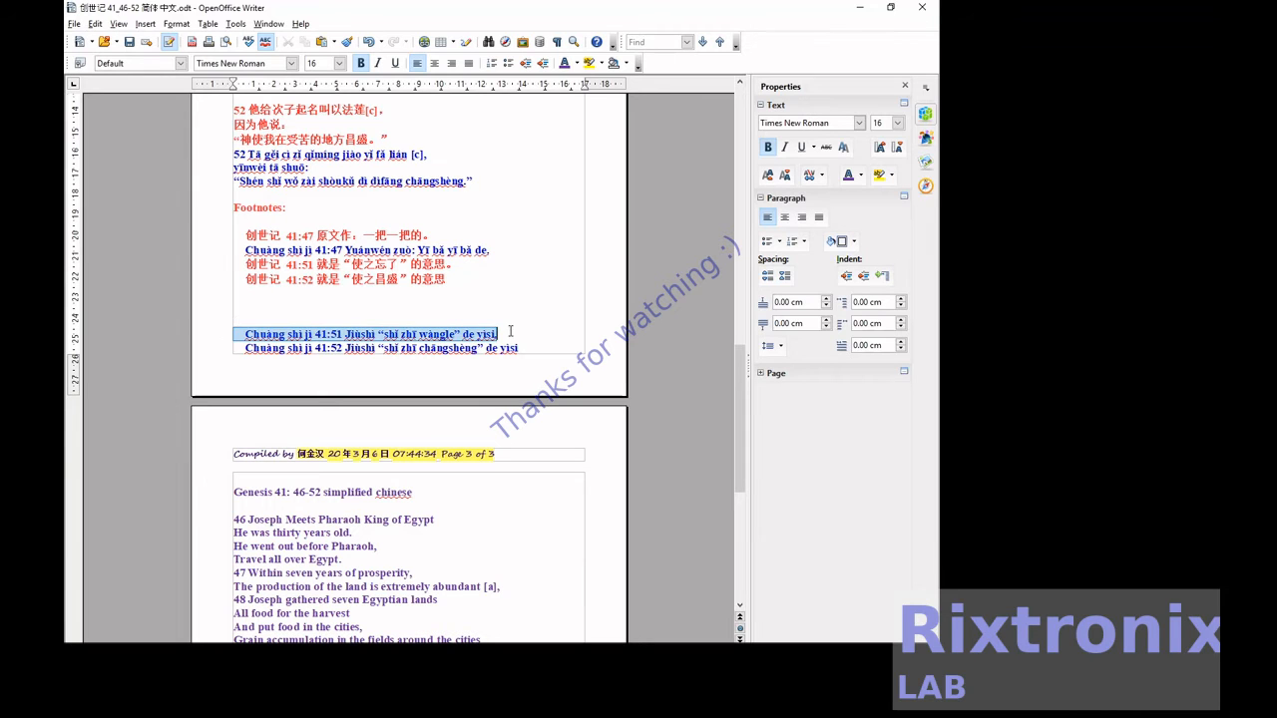
pyautogui.hotkey('ctrl', 'x')
pyautogui.click(488, 264)
pyautogui.press('Return')
pyautogui.hotkey('ctrl', 'v')
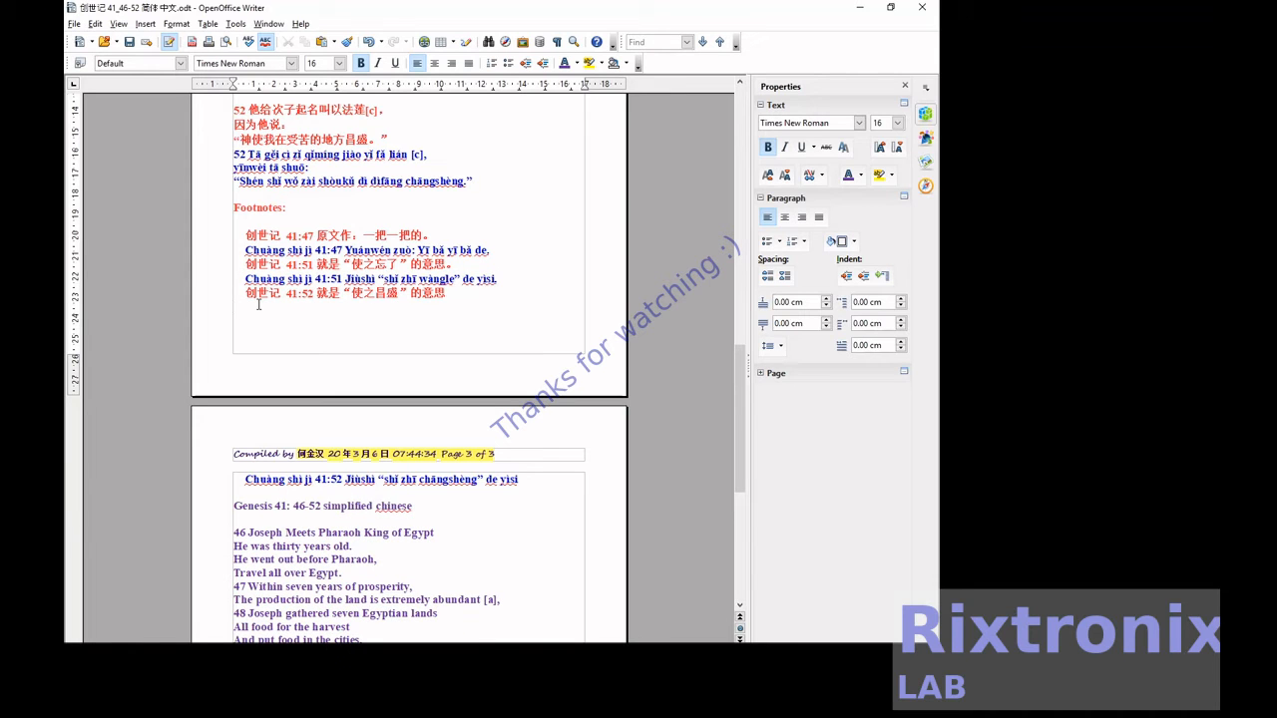
pyautogui.press('Delete')
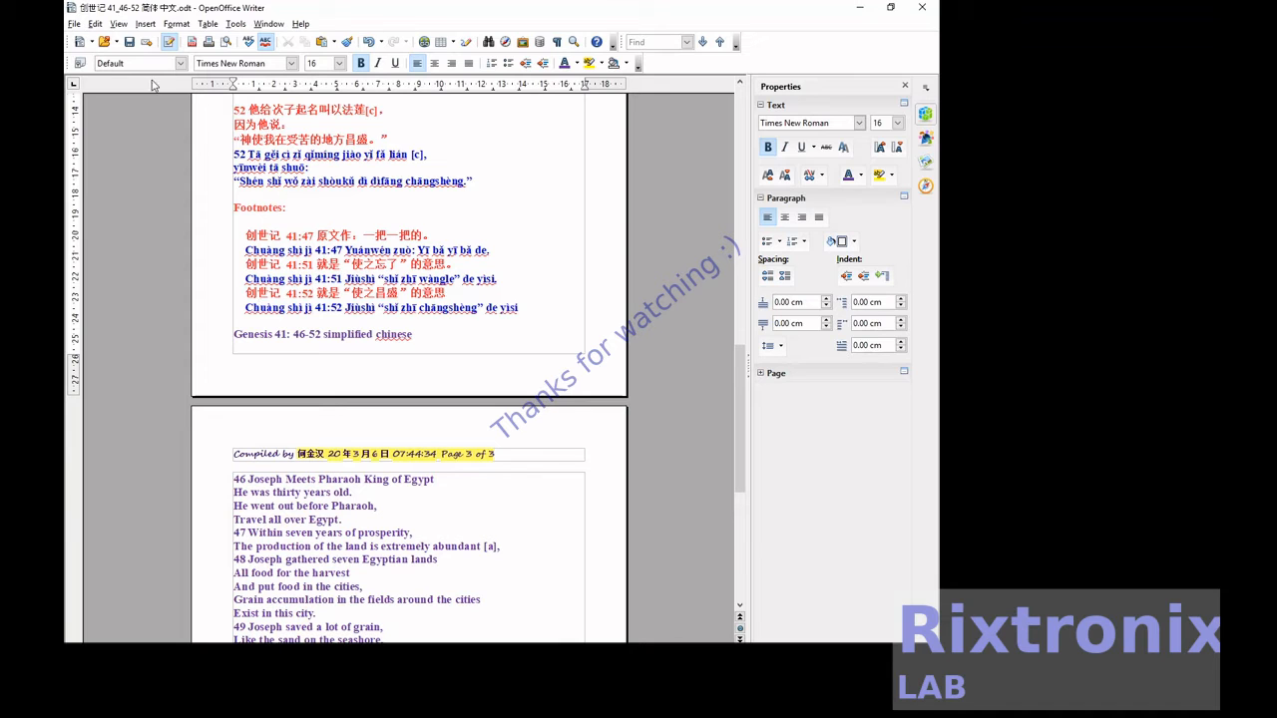
pyautogui.click(128, 42)
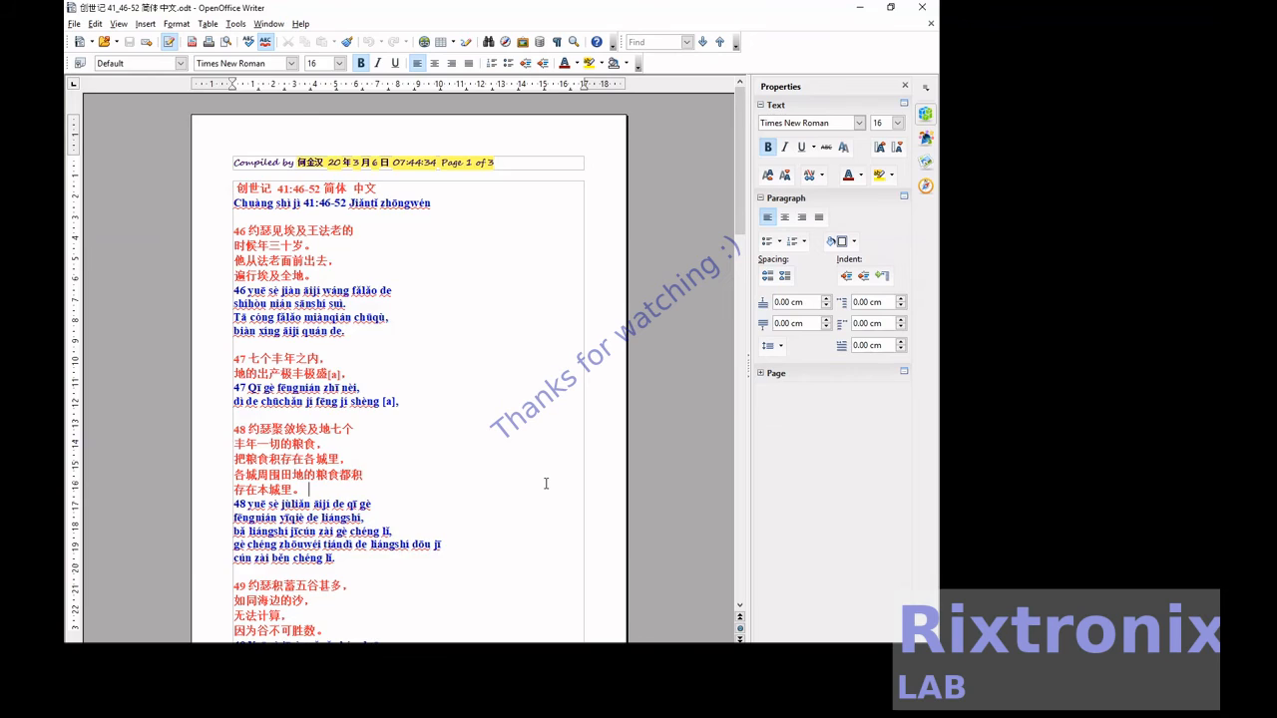
# Move the English heading "Genesis 41: 46-52 simplified chinese" from the end of page 2 to the line below the pinyin heading on page 1.
pyautogui.scroll(-20, 546, 483)
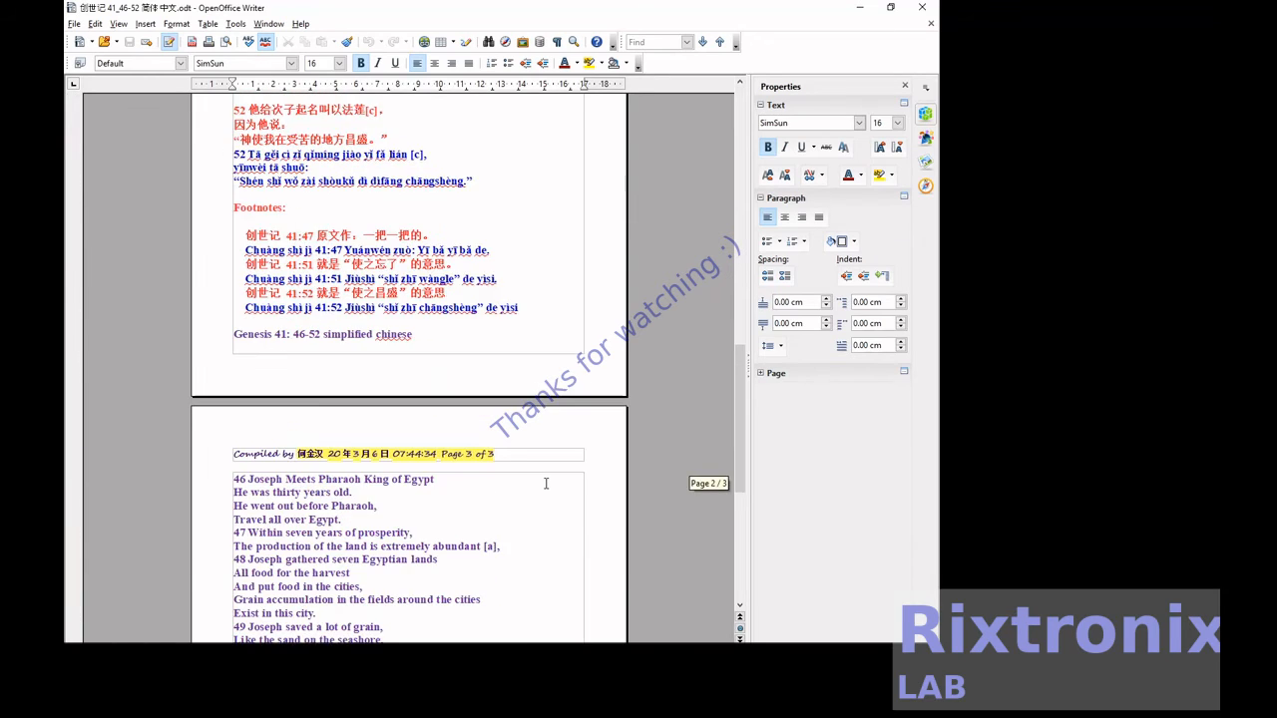
pyautogui.scroll(-4, 546, 484)
pyautogui.scroll(6, 546, 484)
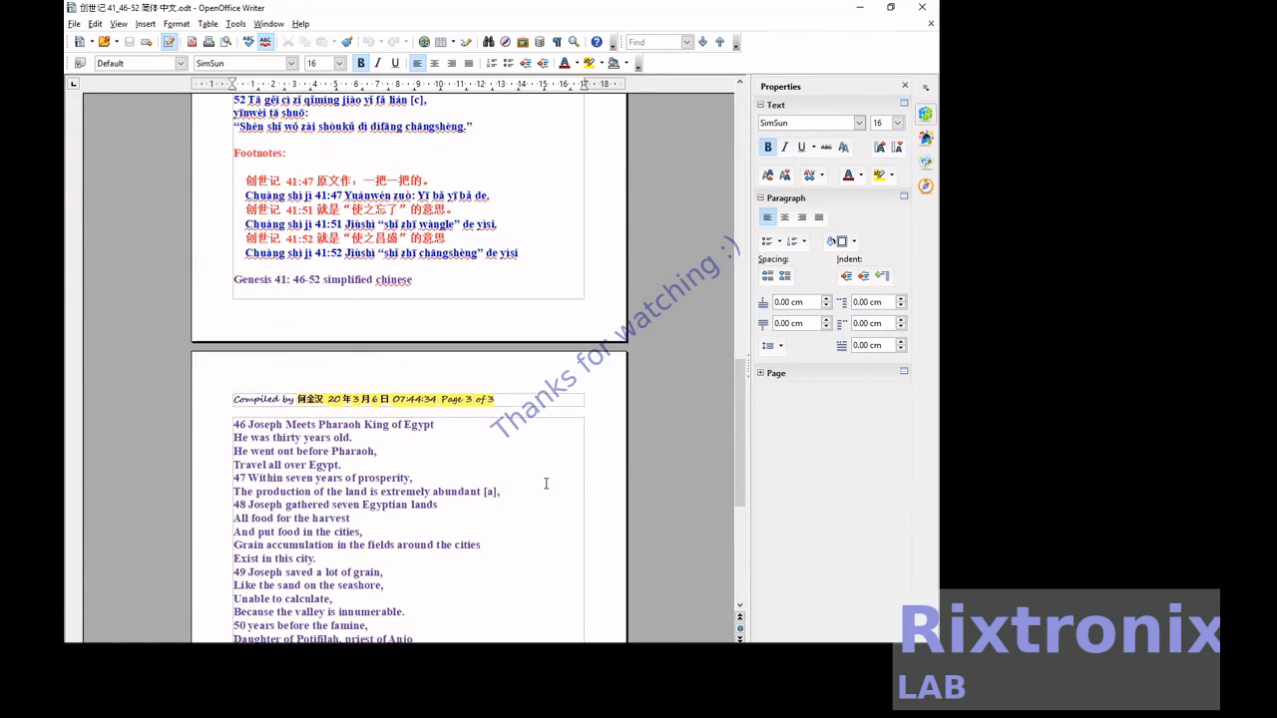
pyautogui.click(443, 423)
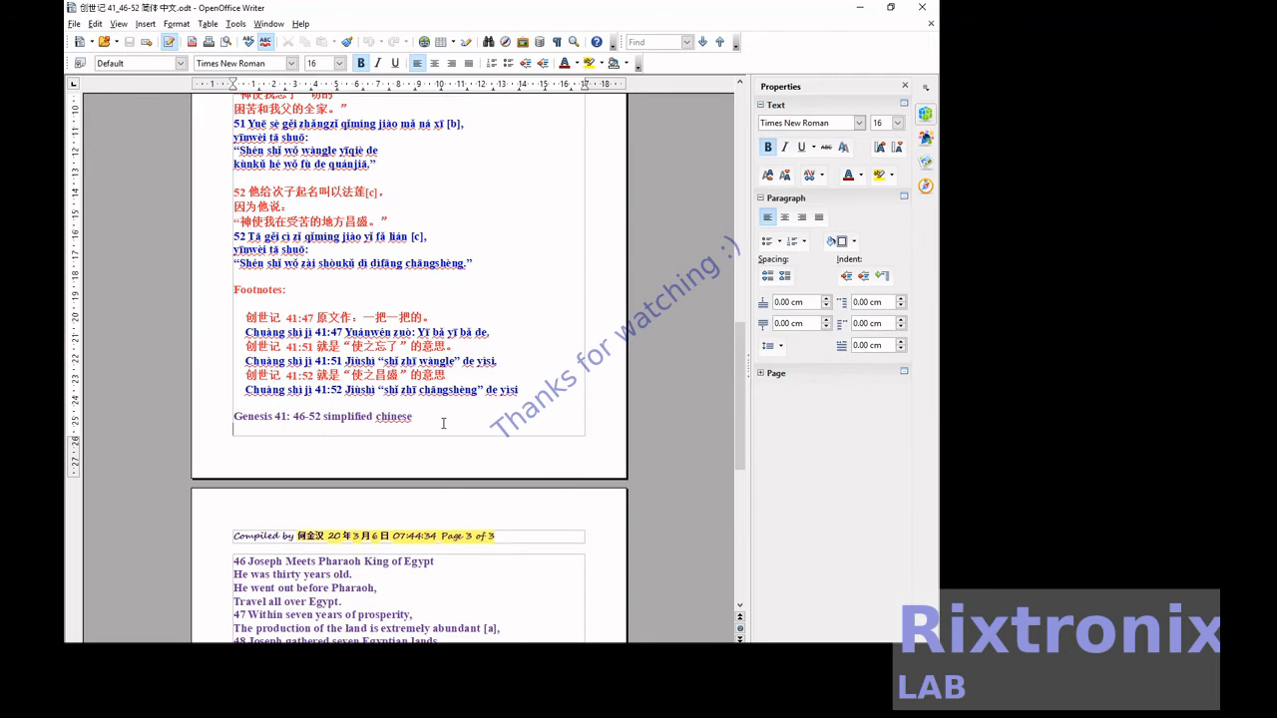
pyautogui.hotkey('shift', 'Home')
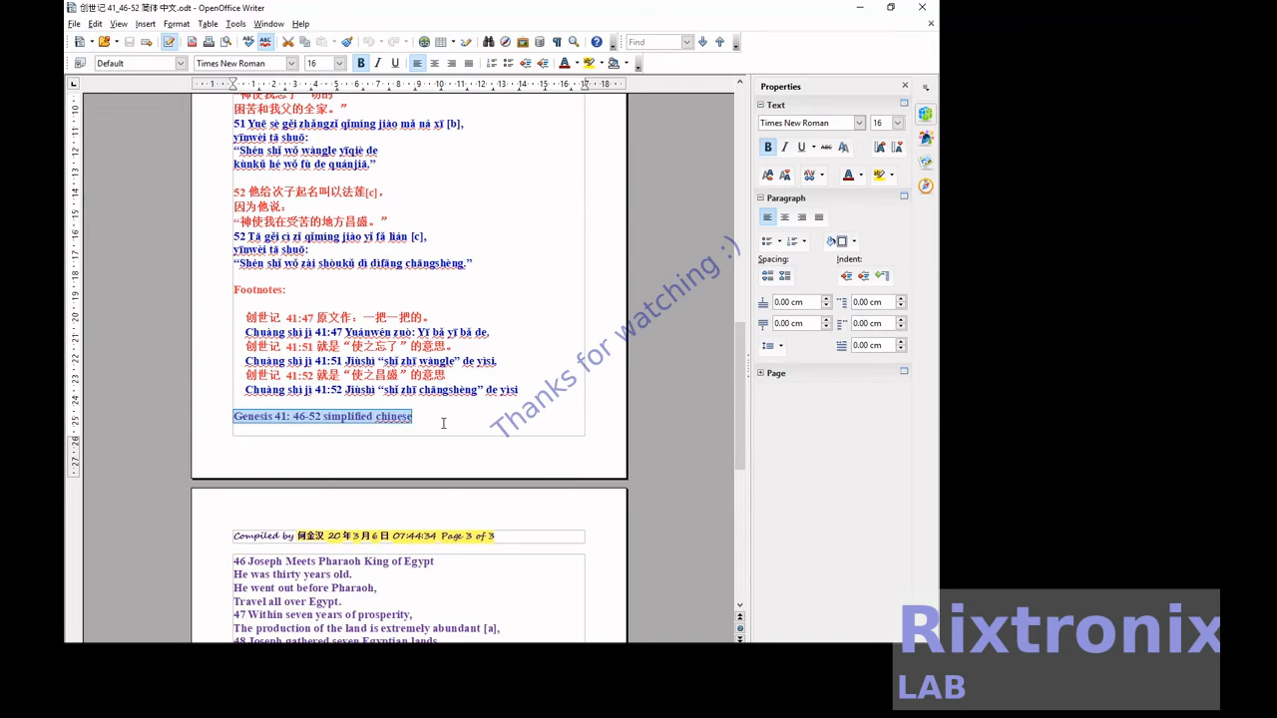
pyautogui.press('Delete')
pyautogui.scroll(6, 443, 423)
pyautogui.scroll(11, 443, 423)
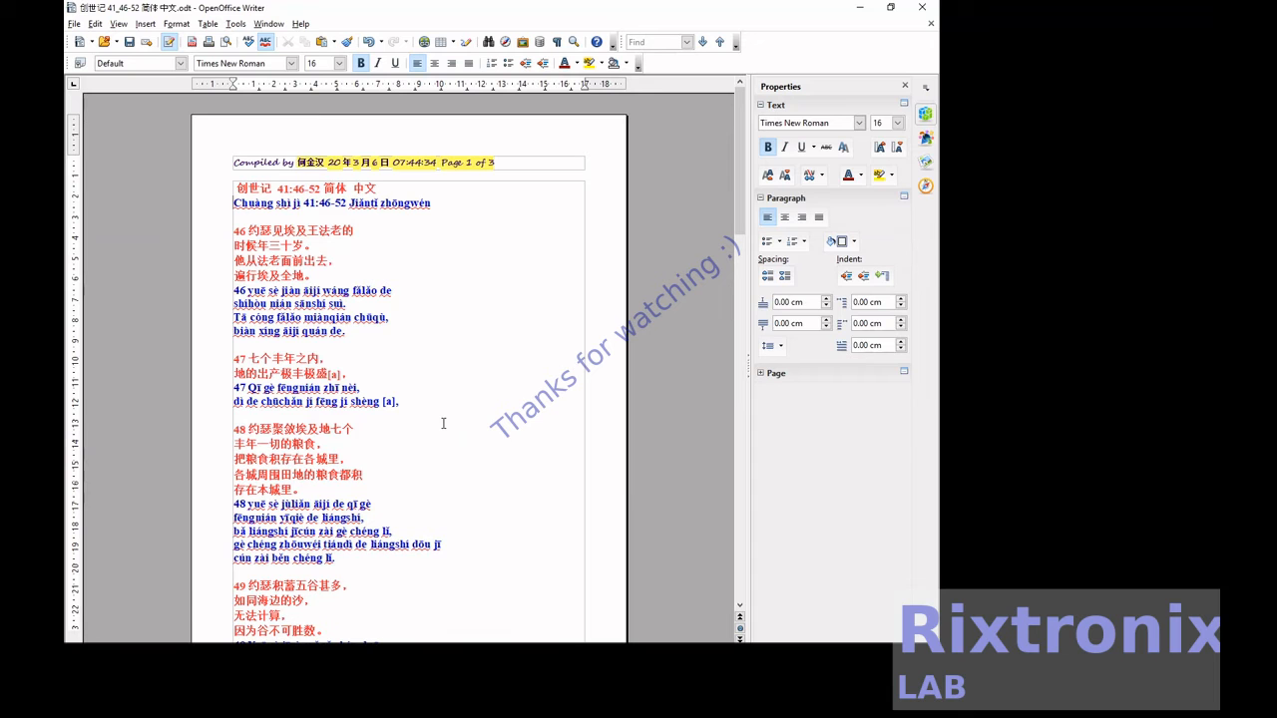
pyautogui.hotkey('ctrl', 'v')
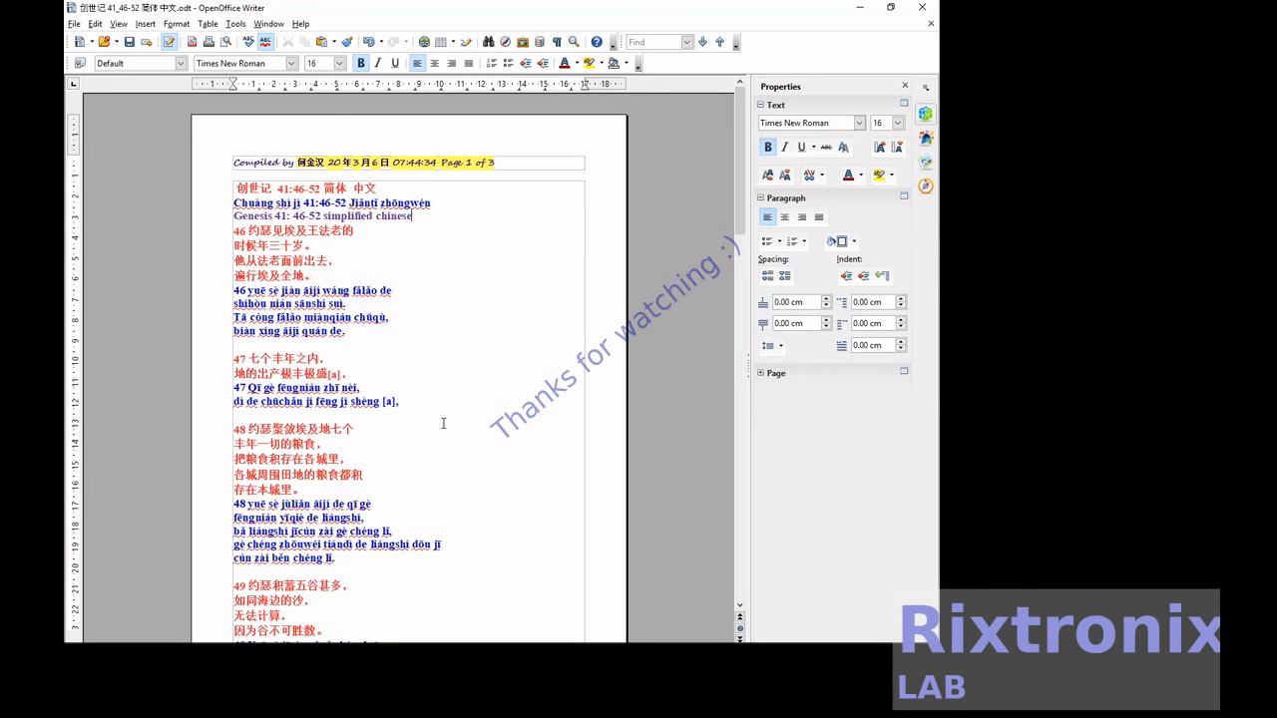
# Select the English lines of verse 46 at the start of page 3.
pyautogui.scroll(-12, 443, 423)
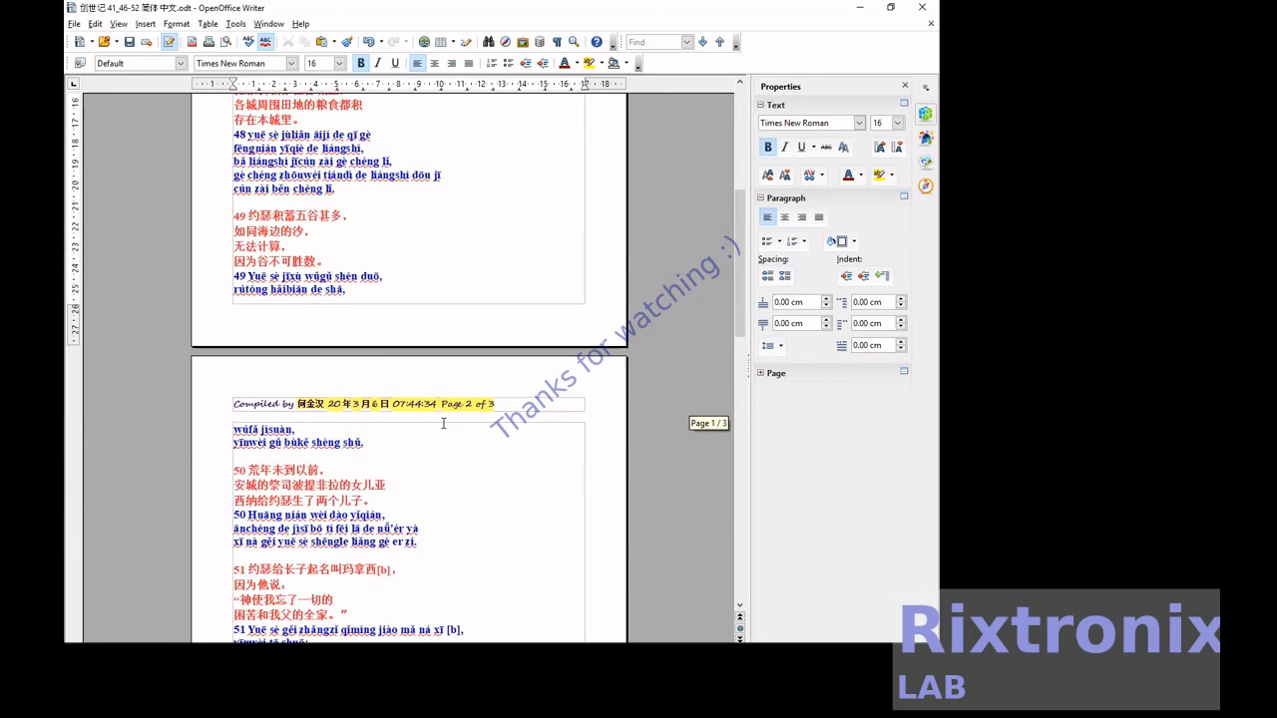
pyautogui.scroll(-5, 443, 423)
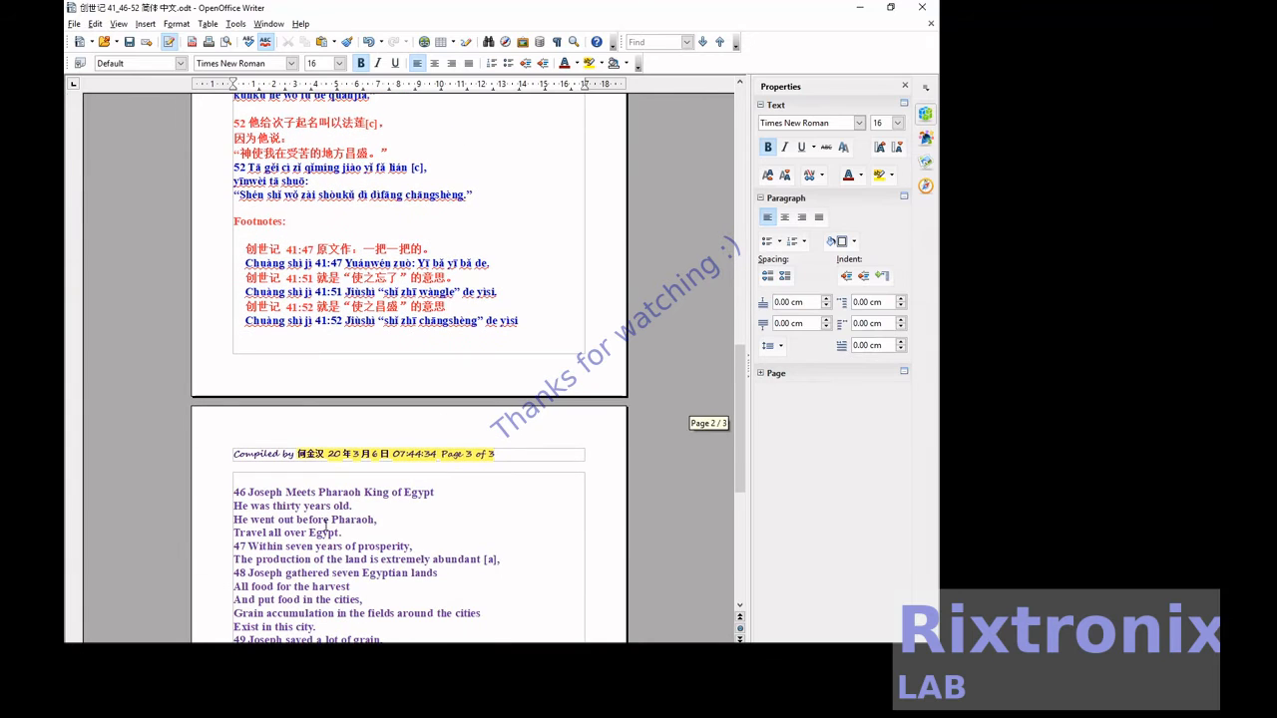
pyautogui.hotkey('shift', 'Down')
pyautogui.hotkey('shift', 'Down')
pyautogui.hotkey('shift', 'Down')
pyautogui.hotkey('shift', 'Down')
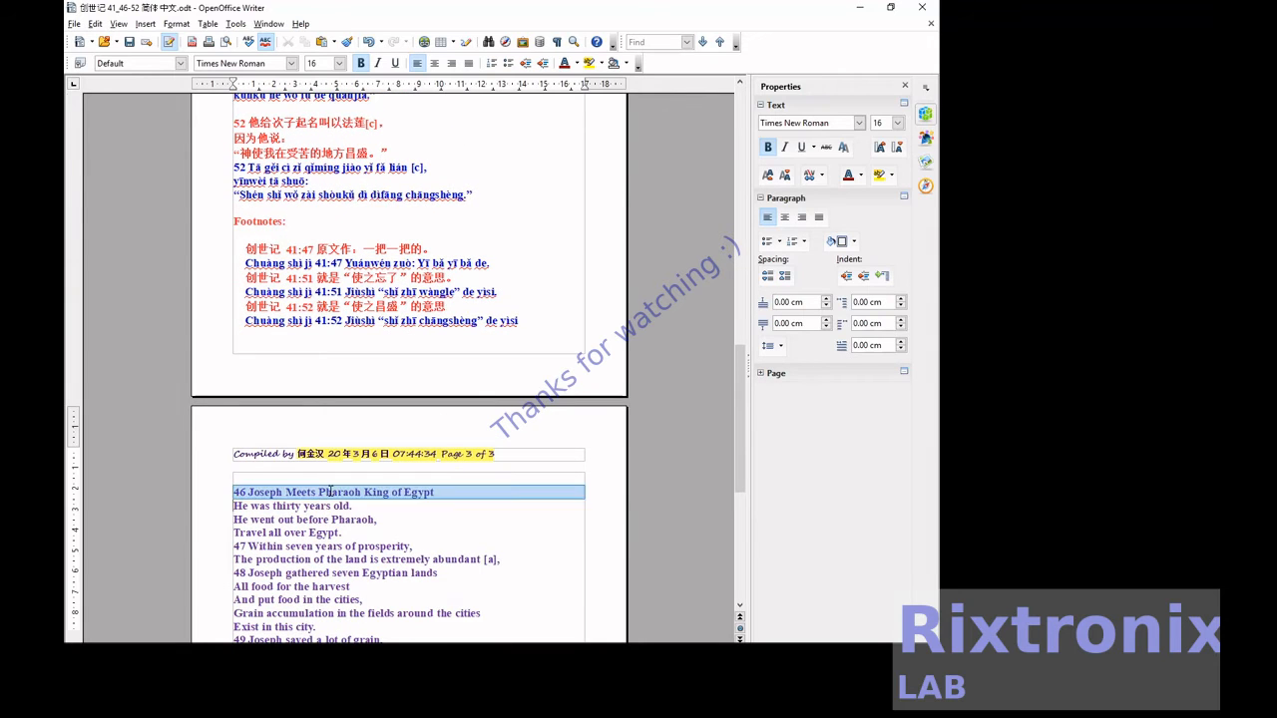
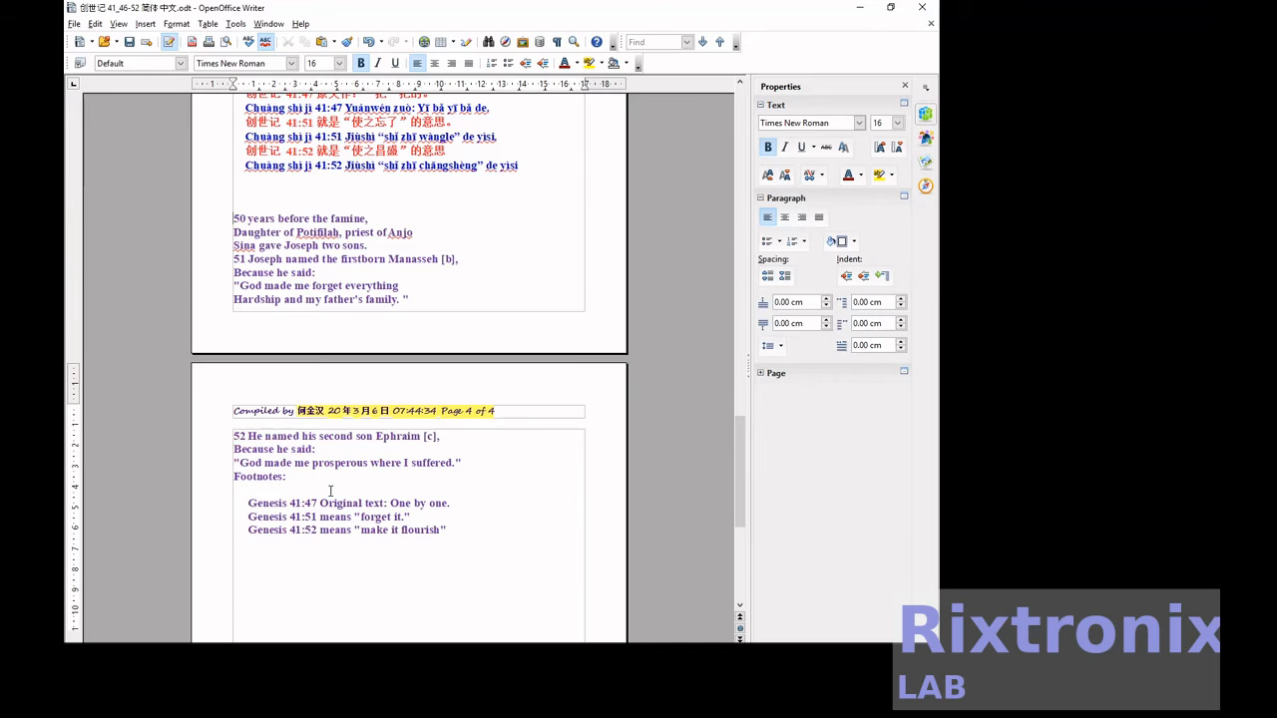
# Move the English lines of verse 50 directly below the pinyin of verse 50.
pyautogui.hotkey('ctrl', 'x')
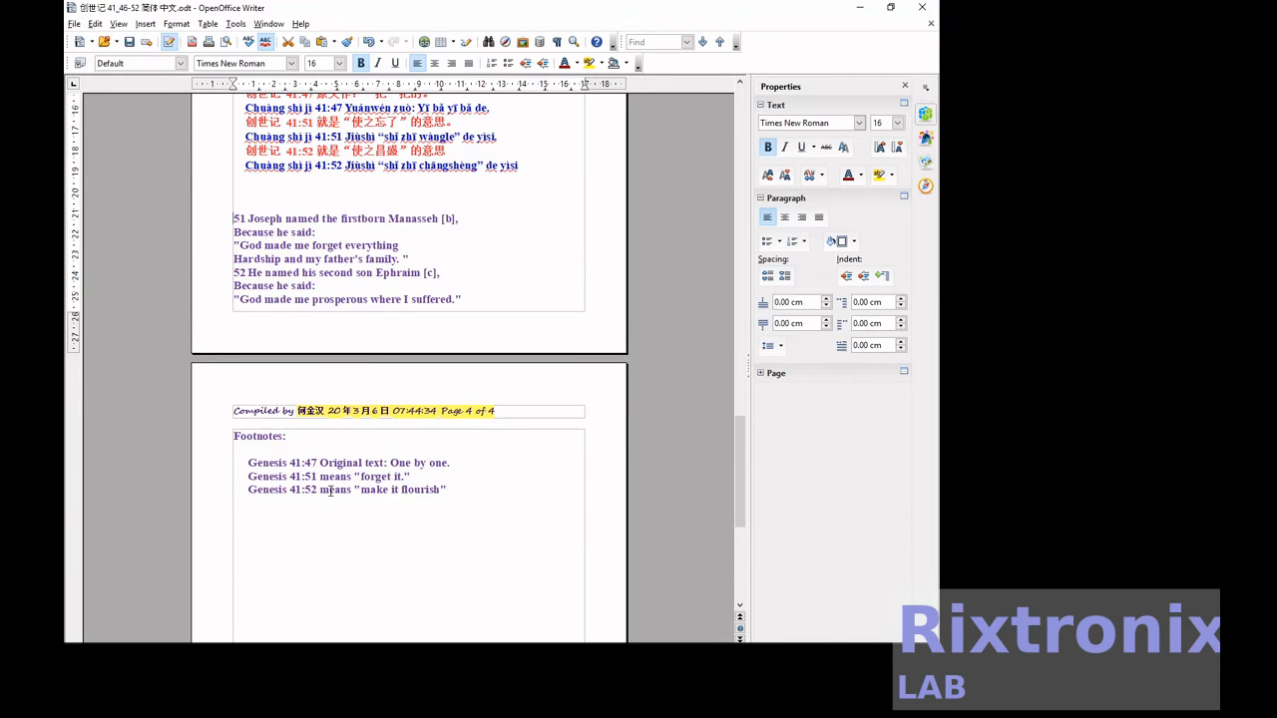
pyautogui.scroll(10, 330, 491)
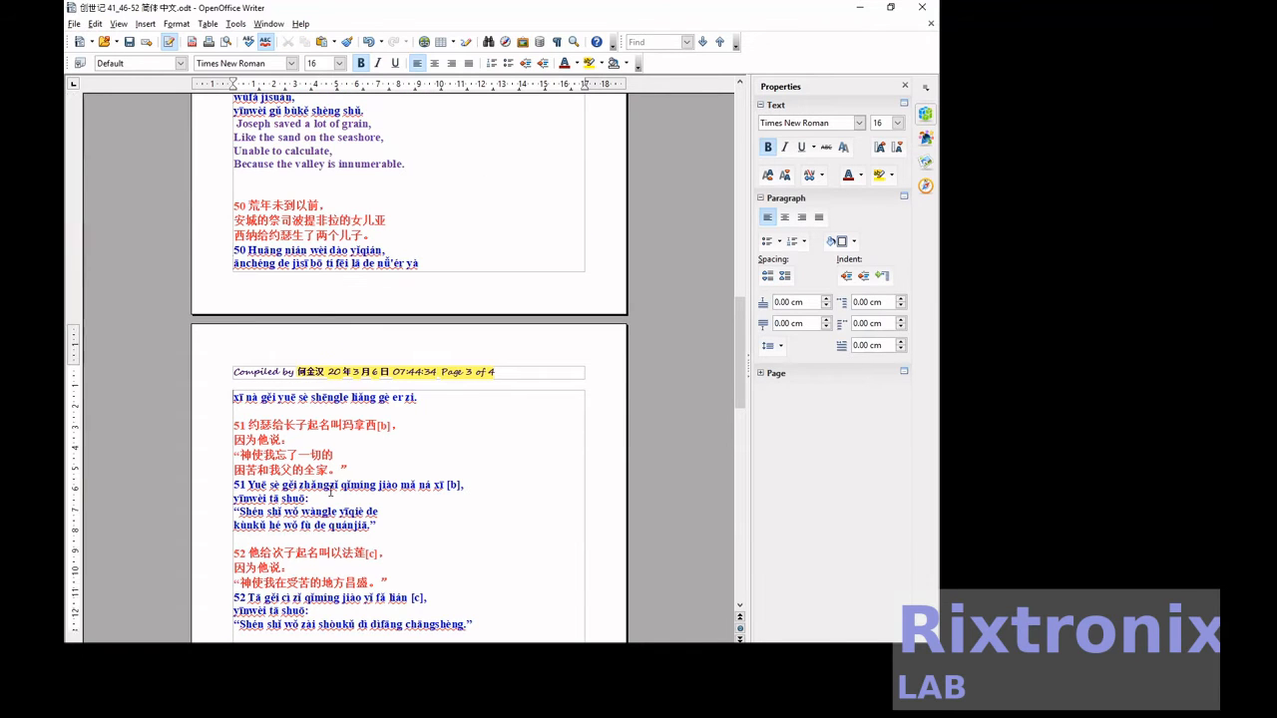
pyautogui.hotkey('ctrl', 'v')
# Delete the verse number 50 from the first English and first pinyin lines of verse 50.
pyautogui.press('Up')
pyautogui.press('Up')
pyautogui.press('Up')
pyautogui.press('Delete')
pyautogui.press('Delete')
pyautogui.press('Up')
pyautogui.press('Up')
pyautogui.press('Up')
pyautogui.press('Up')
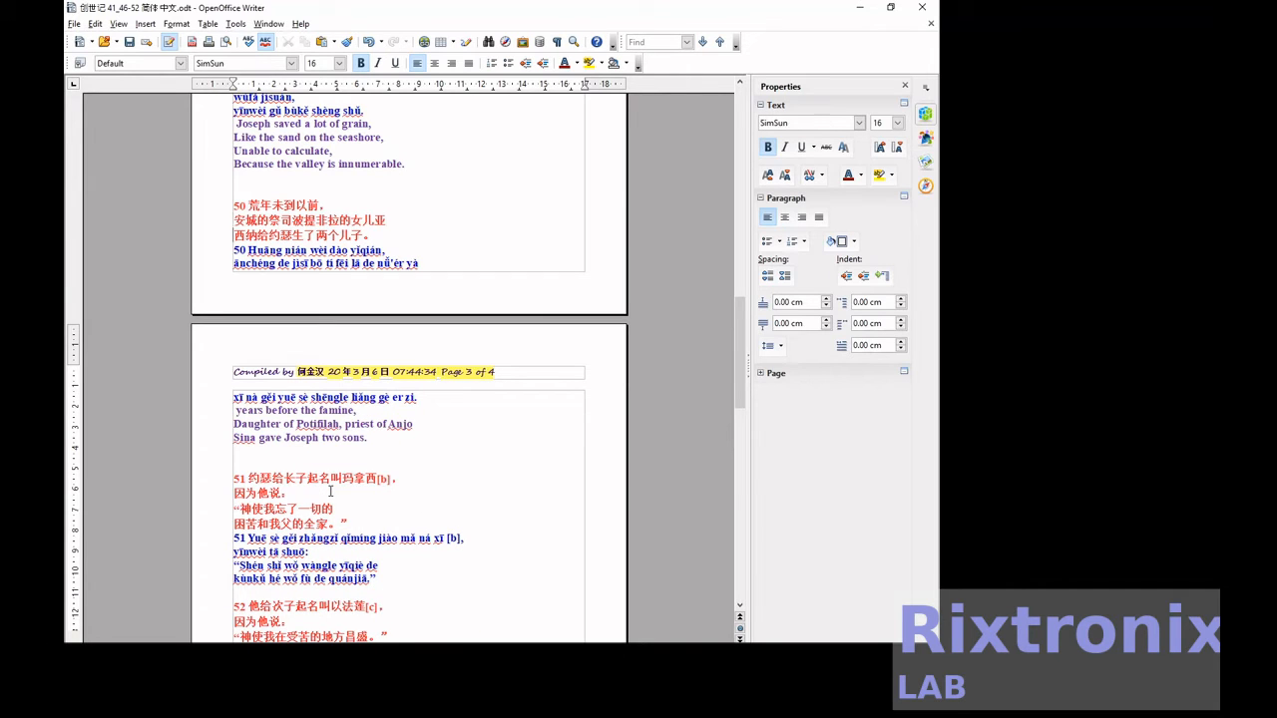
pyautogui.press('Down')
pyautogui.press('Delete')
pyautogui.press('Delete')
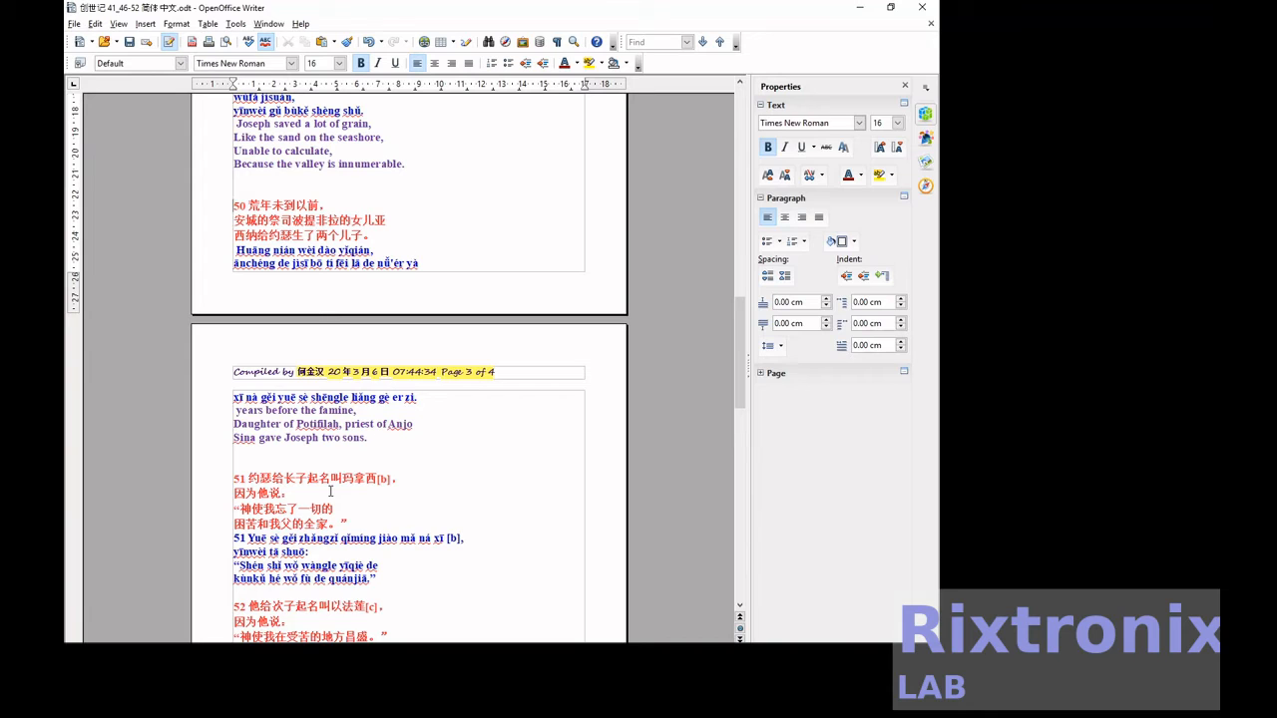
# Insert blank lines above the Chinese verse 50 so that the whole verse starts on page 3.
pyautogui.press('Return')
pyautogui.press('Return')
pyautogui.press('Return')
pyautogui.press('Return')
pyautogui.press('Return')
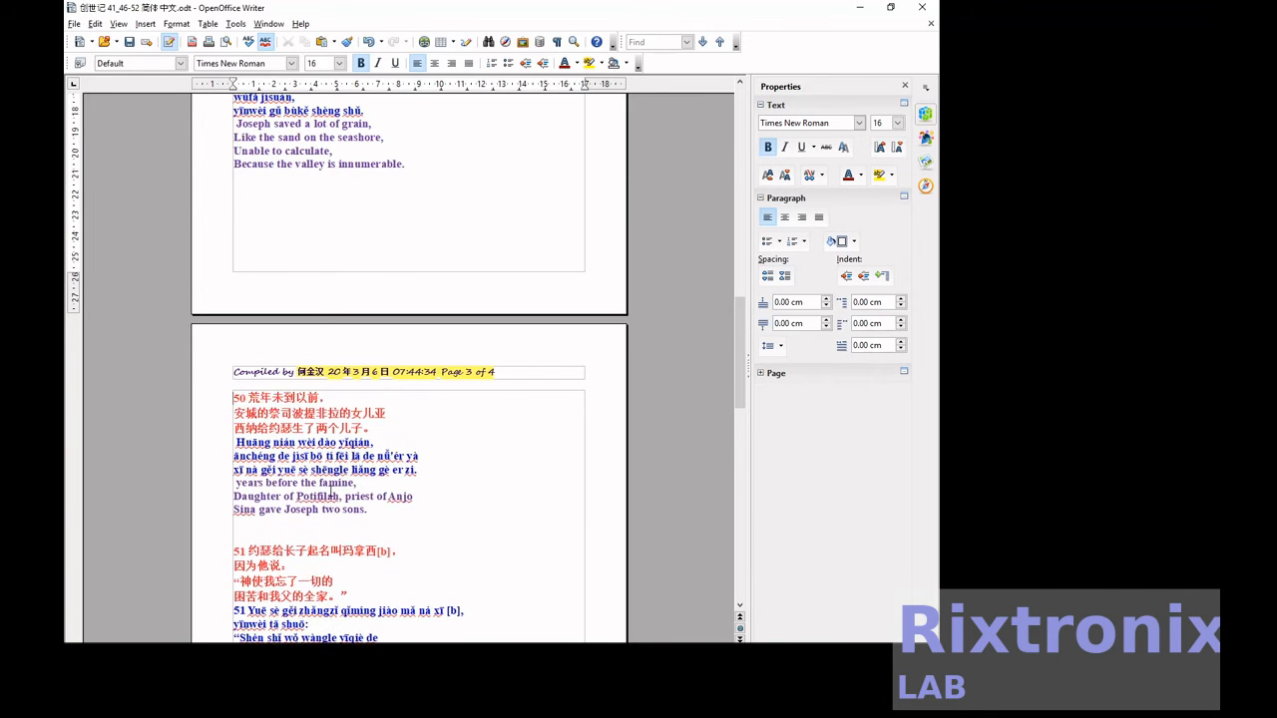
# Move the four English lines of verse 51 from page 4 to directly below the pinyin of verse 51.
pyautogui.scroll(-8, 330, 494)
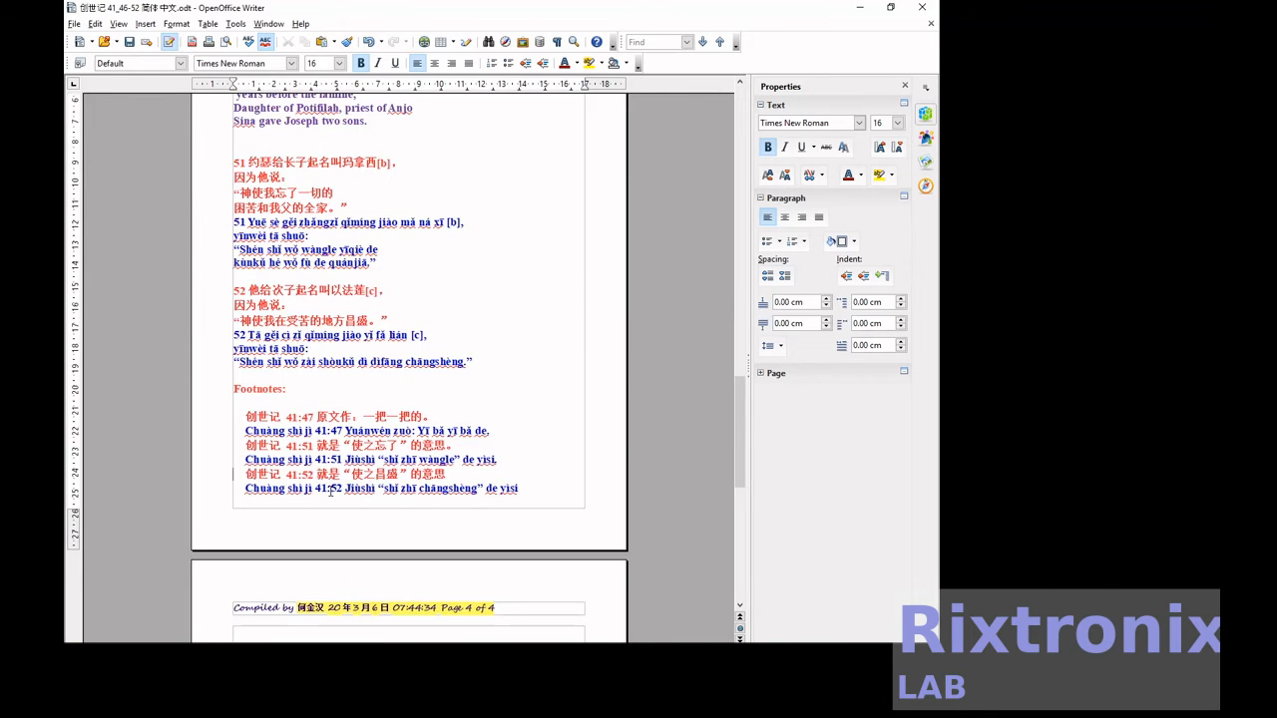
pyautogui.scroll(-3, 330, 492)
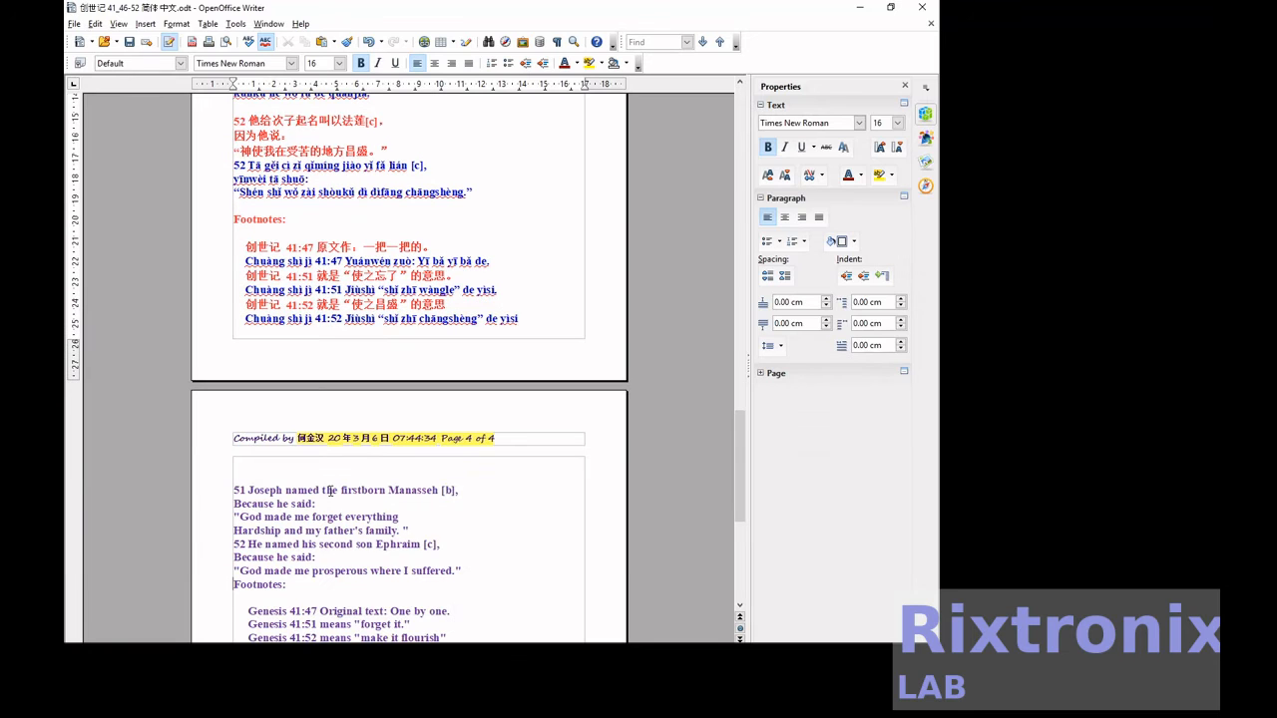
pyautogui.press('Up')
pyautogui.press('Up')
pyautogui.hotkey('shift', 'Down')
pyautogui.hotkey('shift', 'Down')
pyautogui.hotkey('shift', 'Down')
pyautogui.hotkey('shift', 'Down')
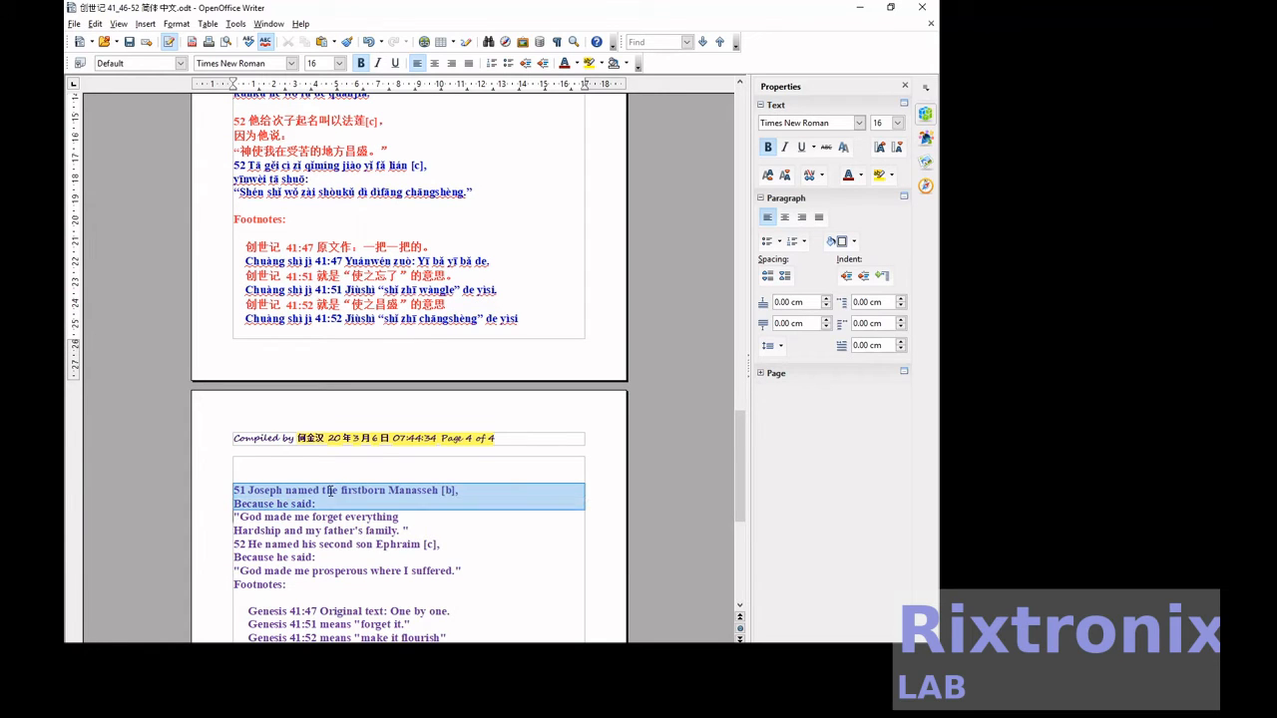
pyautogui.press('Delete')
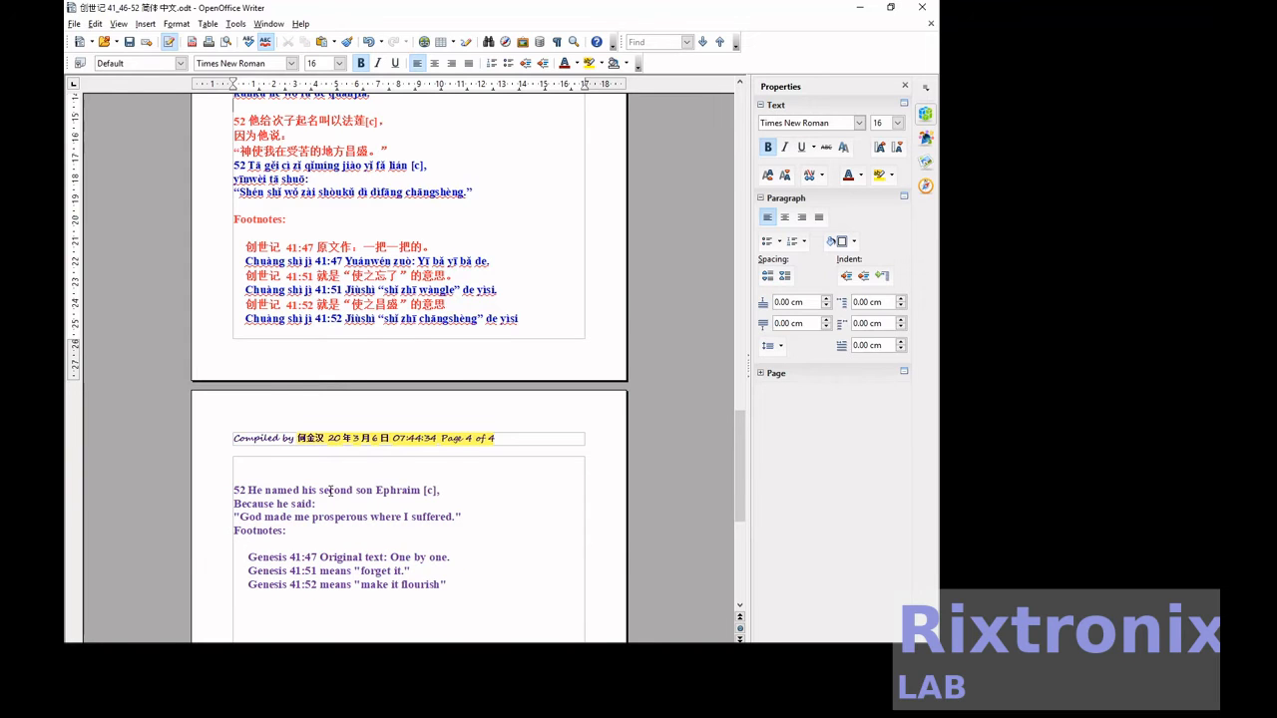
pyautogui.scroll(3, 329, 490)
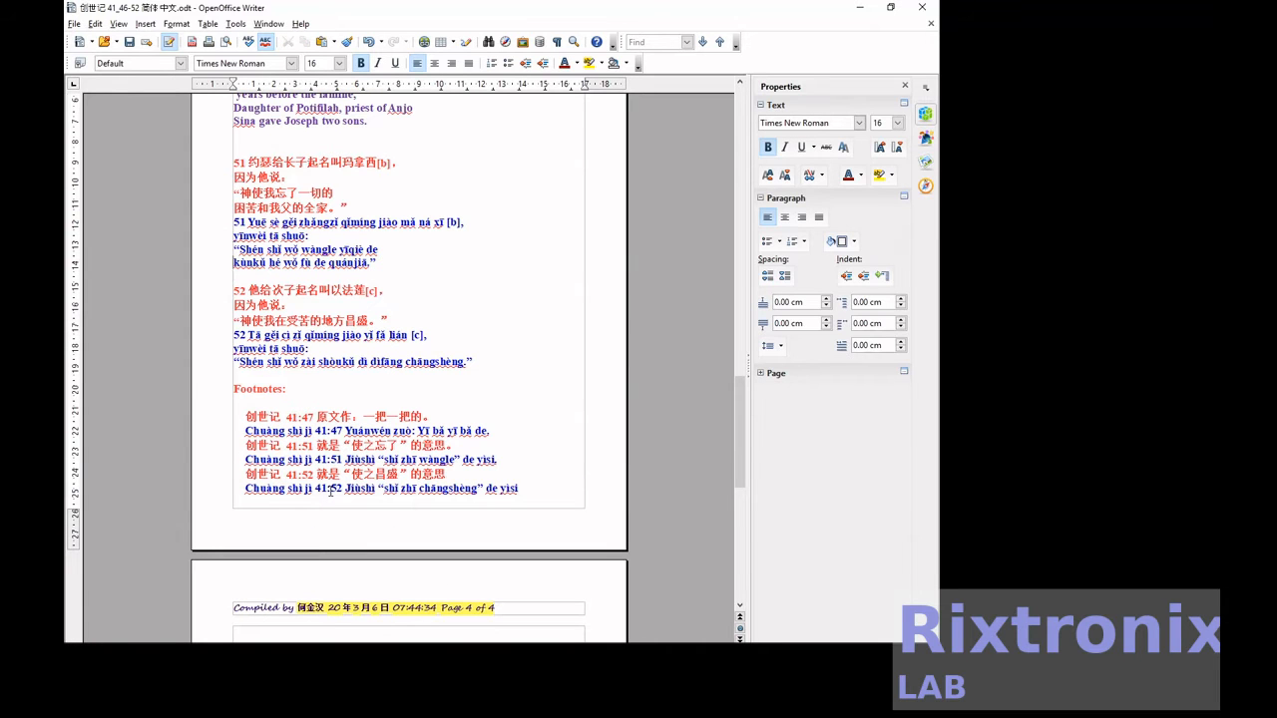
pyautogui.hotkey('ctrl', 'v')
# Delete the verse number 51 from the first pinyin and first English lines of verse 51.
pyautogui.press('Up')
pyautogui.press('Up')
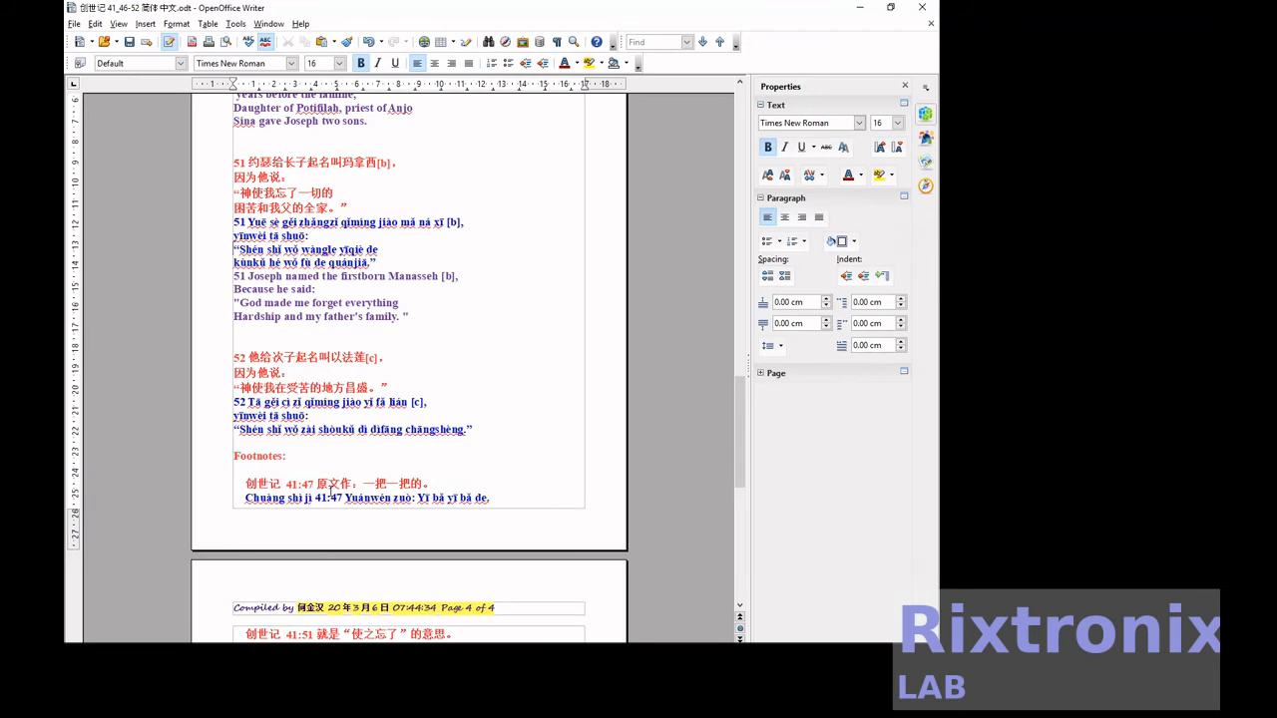
pyautogui.press('Delete')
pyautogui.press('Delete')
pyautogui.press('Down')
pyautogui.press('Down')
pyautogui.press('Delete')
pyautogui.press('Delete')
# Move the three English lines of verse 52 from page 4 to directly below the pinyin of verse 52.
pyautogui.press('Down')
pyautogui.press('Down')
pyautogui.press('Down')
pyautogui.press('Down')
pyautogui.press('Down')
pyautogui.press('Down')
pyautogui.press('Down')
pyautogui.press('Down')
pyautogui.press('Down')
pyautogui.press('Down')
pyautogui.press('Down')
pyautogui.press('Down')
pyautogui.press('Down')
pyautogui.press('Down')
pyautogui.press('Down')
pyautogui.press('Down')
pyautogui.press('Down')
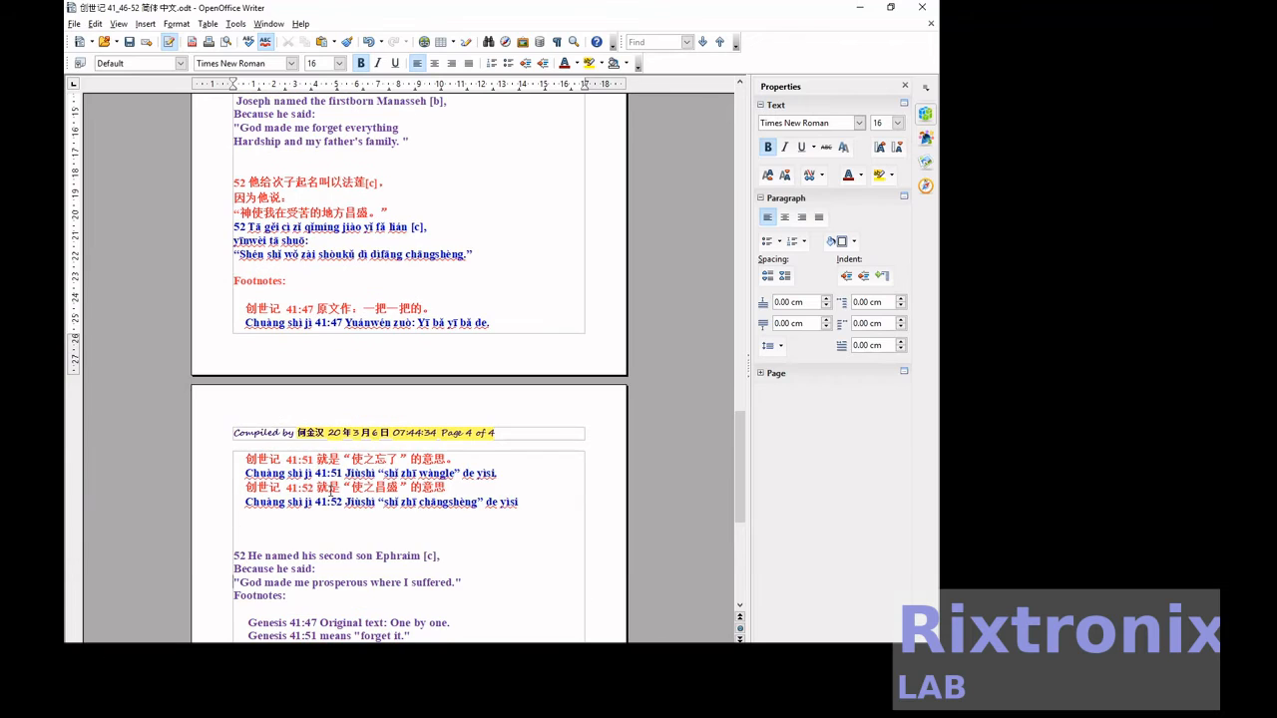
pyautogui.press('Up')
pyautogui.press('Up')
pyautogui.press('Up')
pyautogui.press('Up')
pyautogui.hotkey('shift', 'Down')
pyautogui.hotkey('shift', 'Down')
pyautogui.hotkey('shift', 'Down')
pyautogui.hotkey('shift', 'Down')
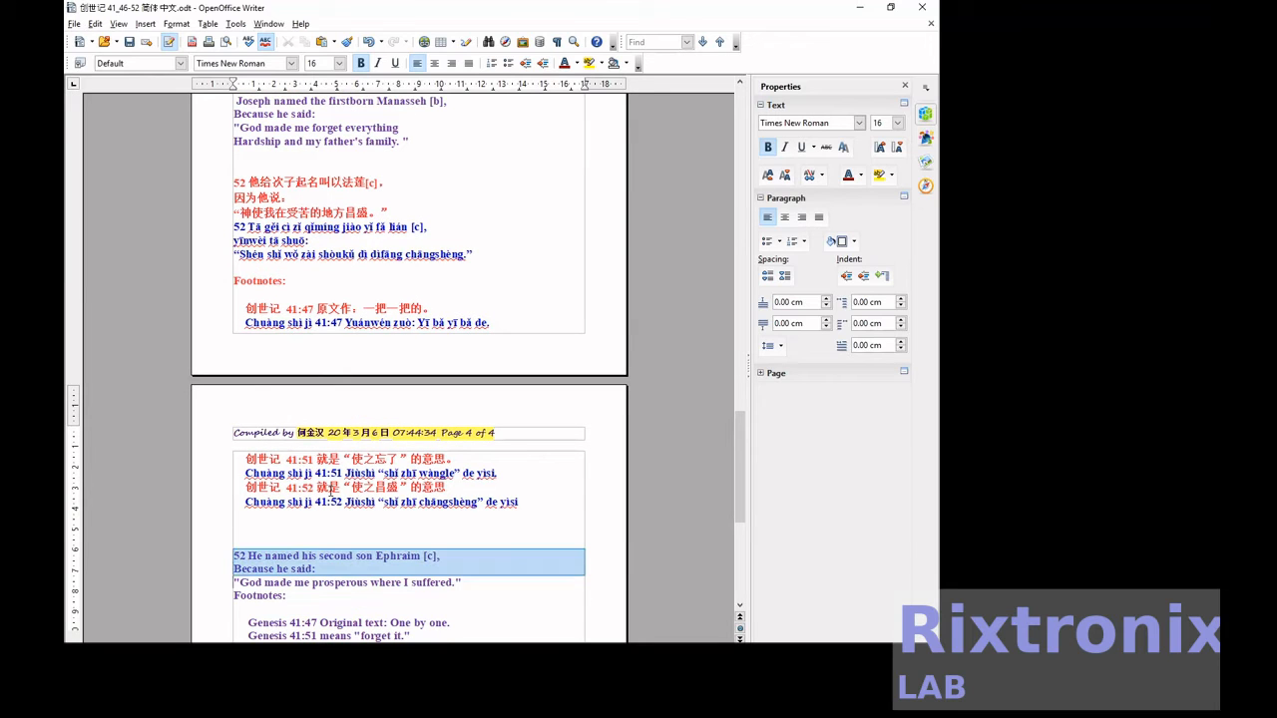
pyautogui.hotkey('shift', 'Up')
pyautogui.hotkey('shift', 'Up')
pyautogui.hotkey('shift', 'Down')
pyautogui.press('Delete')
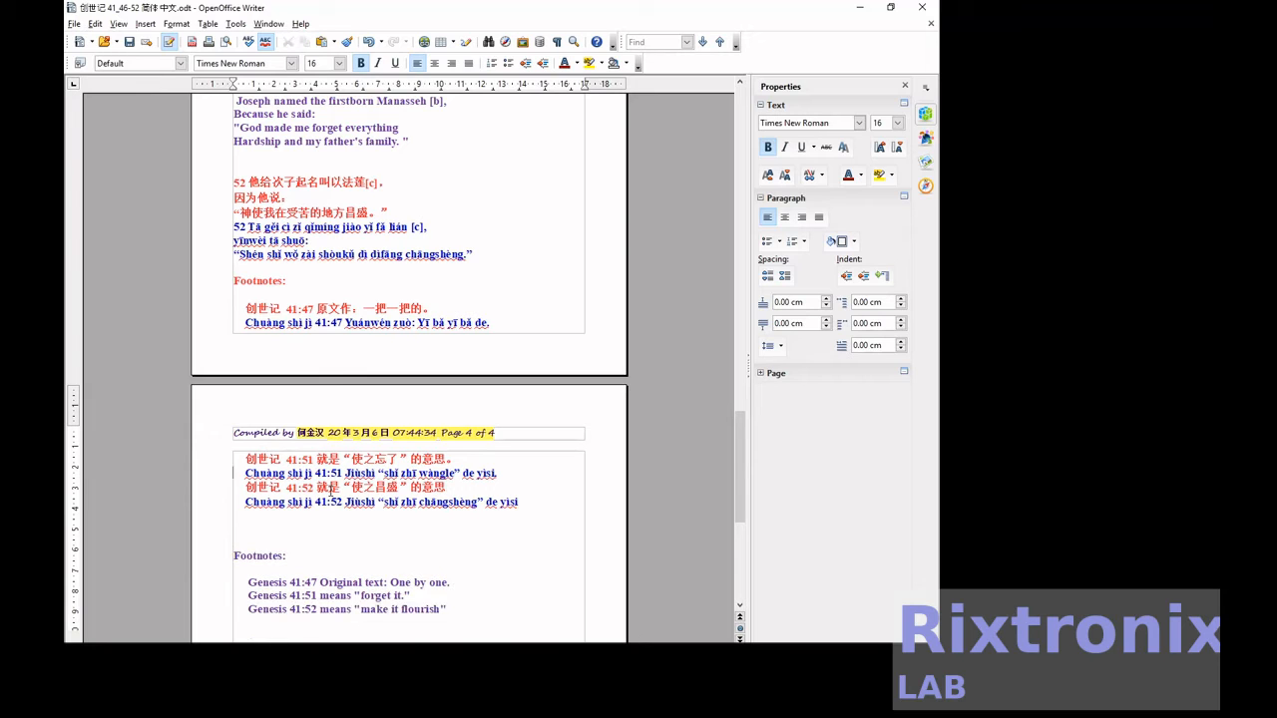
pyautogui.press('Down')
pyautogui.press('Down')
pyautogui.press('Down')
pyautogui.press('Down')
pyautogui.press('Down')
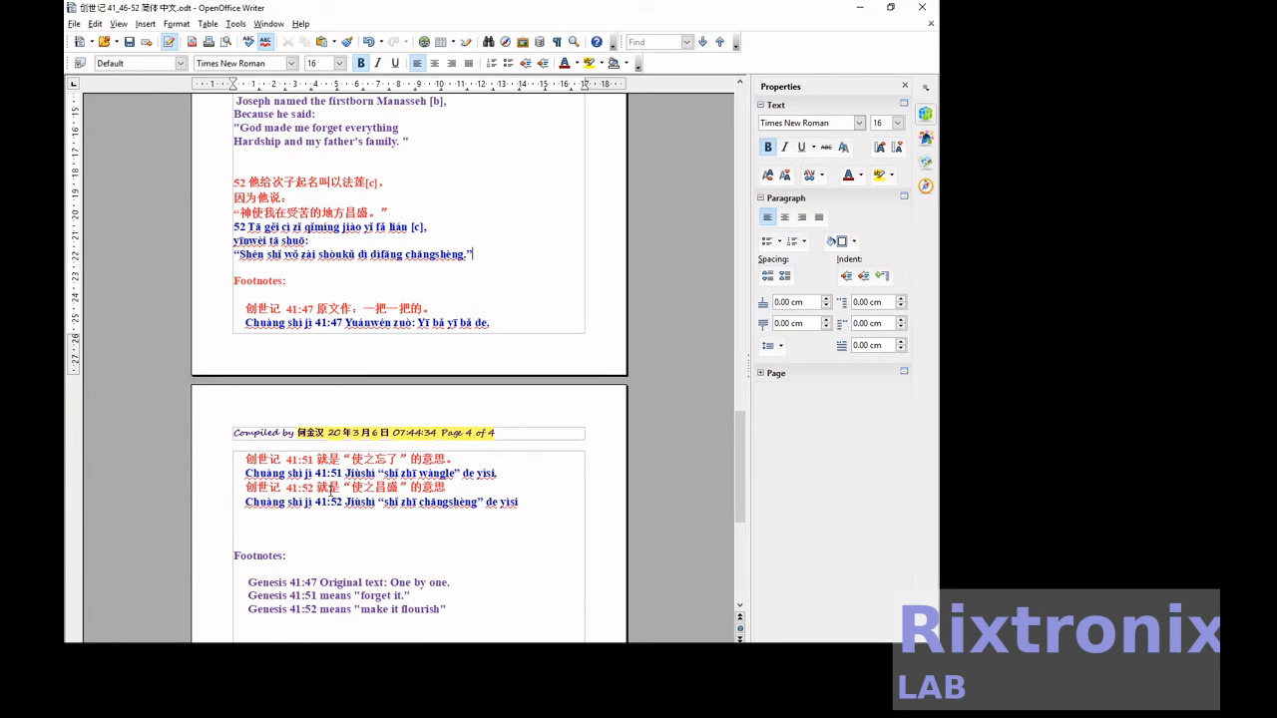
pyautogui.hotkey('ctrl', 'v')
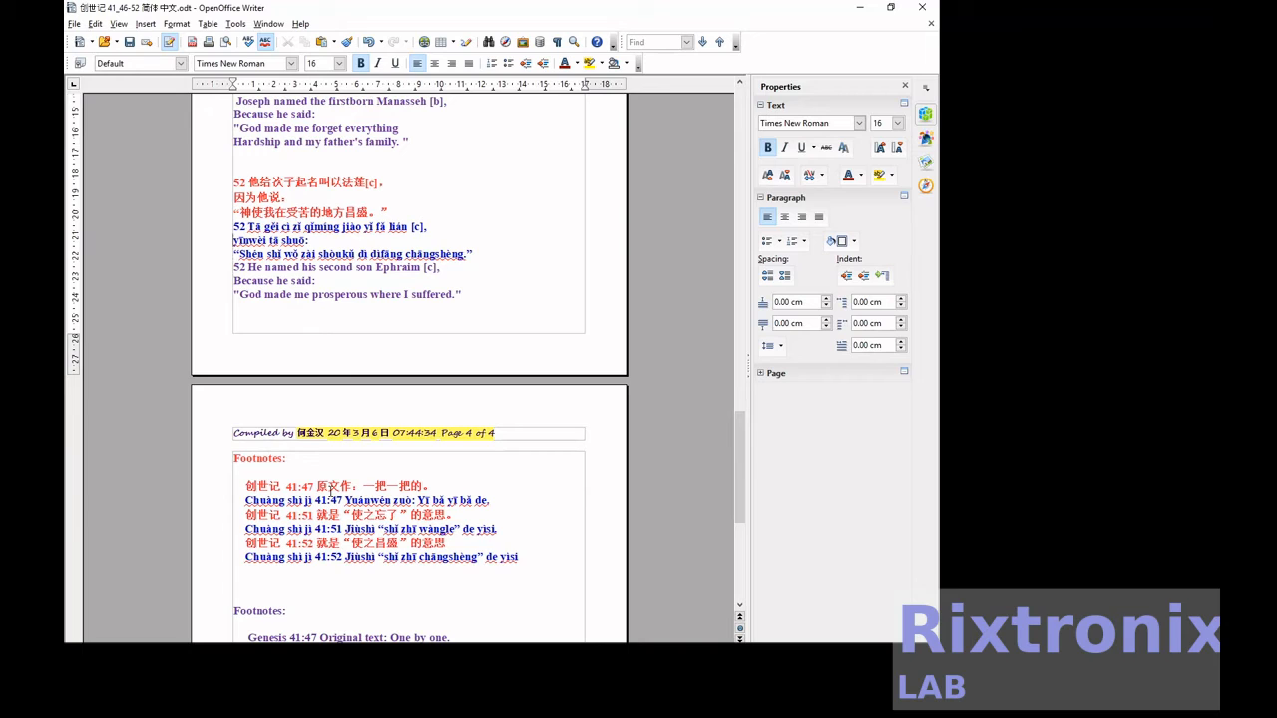
# Delete the verse number 52 from the first pinyin and first English lines of verse 52.
pyautogui.press('Delete')
pyautogui.press('Delete')
pyautogui.press('Delete')
pyautogui.press('Delete')
pyautogui.press('Delete')
# Insert blank lines above the Chinese verse 52 so that the whole verse starts on page 4.
pyautogui.press('Up')
pyautogui.press('Up')
pyautogui.press('Up')
pyautogui.press('Up')
pyautogui.press('Up')
pyautogui.press('Up')
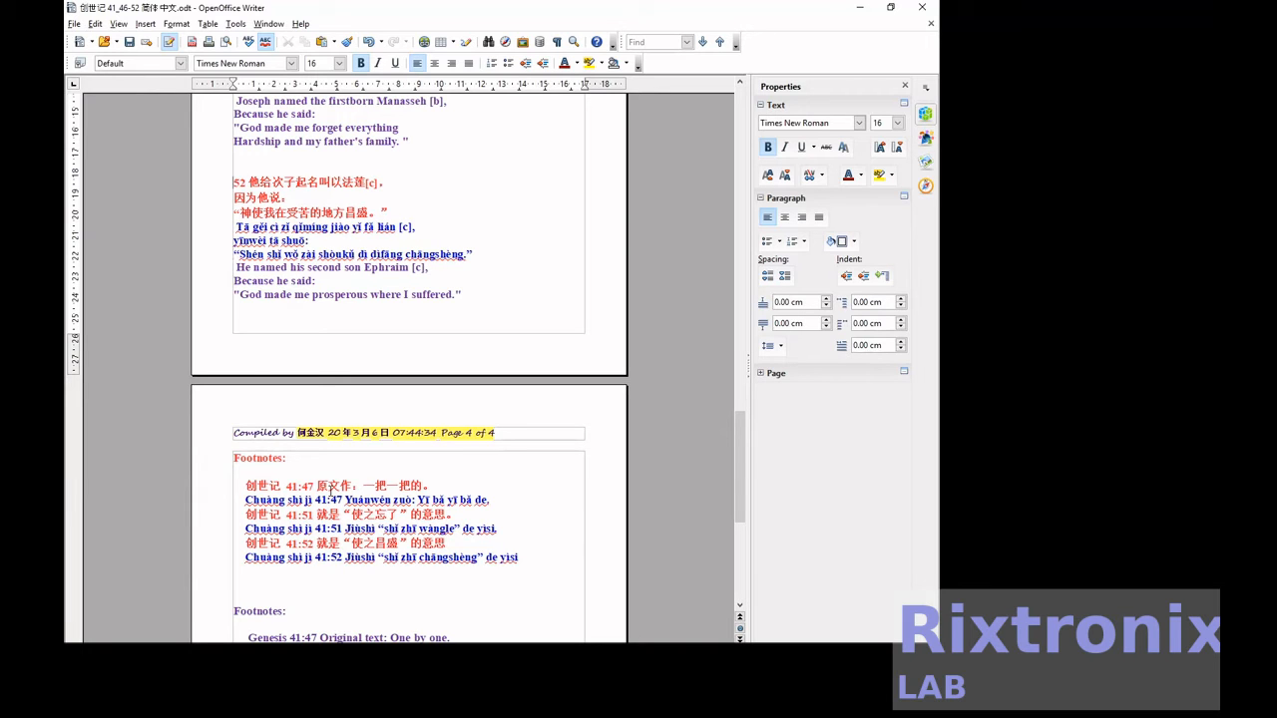
pyautogui.press('Return')
pyautogui.press('Return')
pyautogui.press('Return')
pyautogui.press('Return')
pyautogui.press('Return')
pyautogui.press('Return')
pyautogui.press('Return')
pyautogui.press('Return')
pyautogui.press('Return')
pyautogui.press('Return')
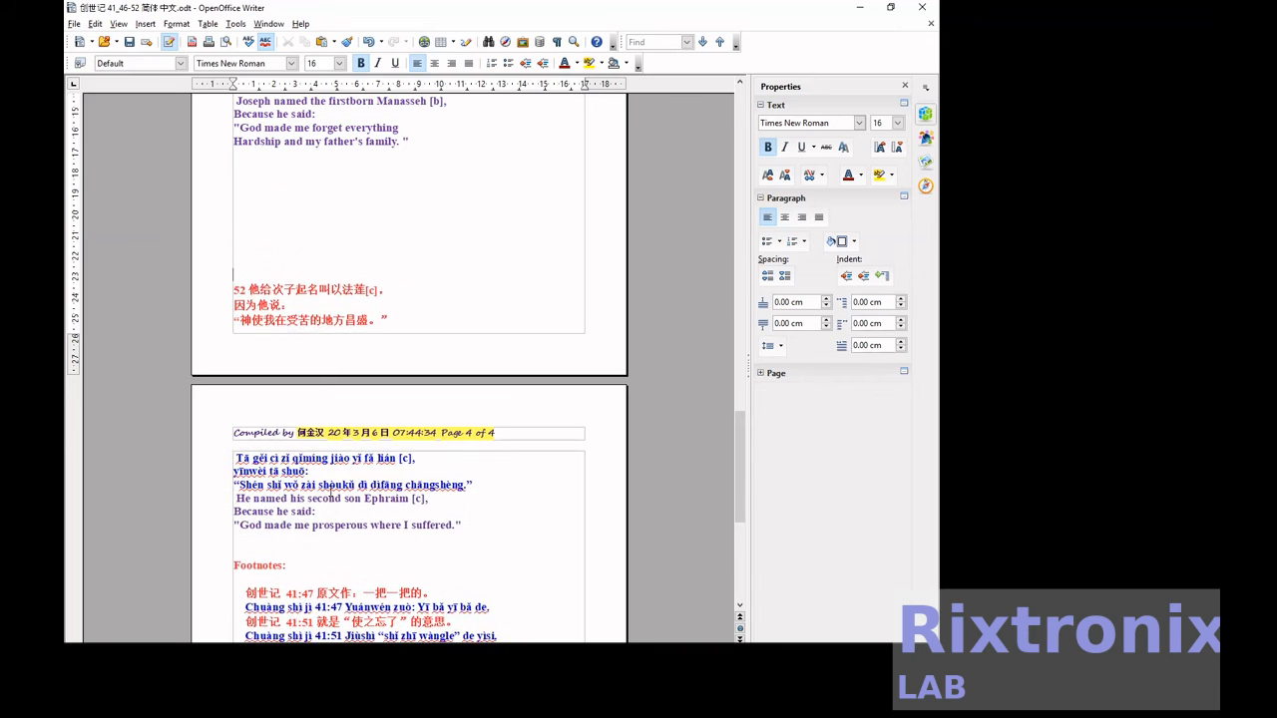
pyautogui.press('Return')
# Delete the duplicate English "Footnotes:" heading above the English footnotes on page 4.
pyautogui.press('Down')
pyautogui.press('Down')
pyautogui.press('Down')
pyautogui.press('Down')
pyautogui.press('Down')
pyautogui.press('Down')
pyautogui.press('Down')
pyautogui.press('Down')
pyautogui.press('Down')
pyautogui.press('Down')
pyautogui.press('Down')
pyautogui.press('Down')
pyautogui.press('Down')
pyautogui.press('Down')
pyautogui.press('Down')
pyautogui.press('Down')
pyautogui.press('Down')
pyautogui.press('Down')
pyautogui.press('Down')
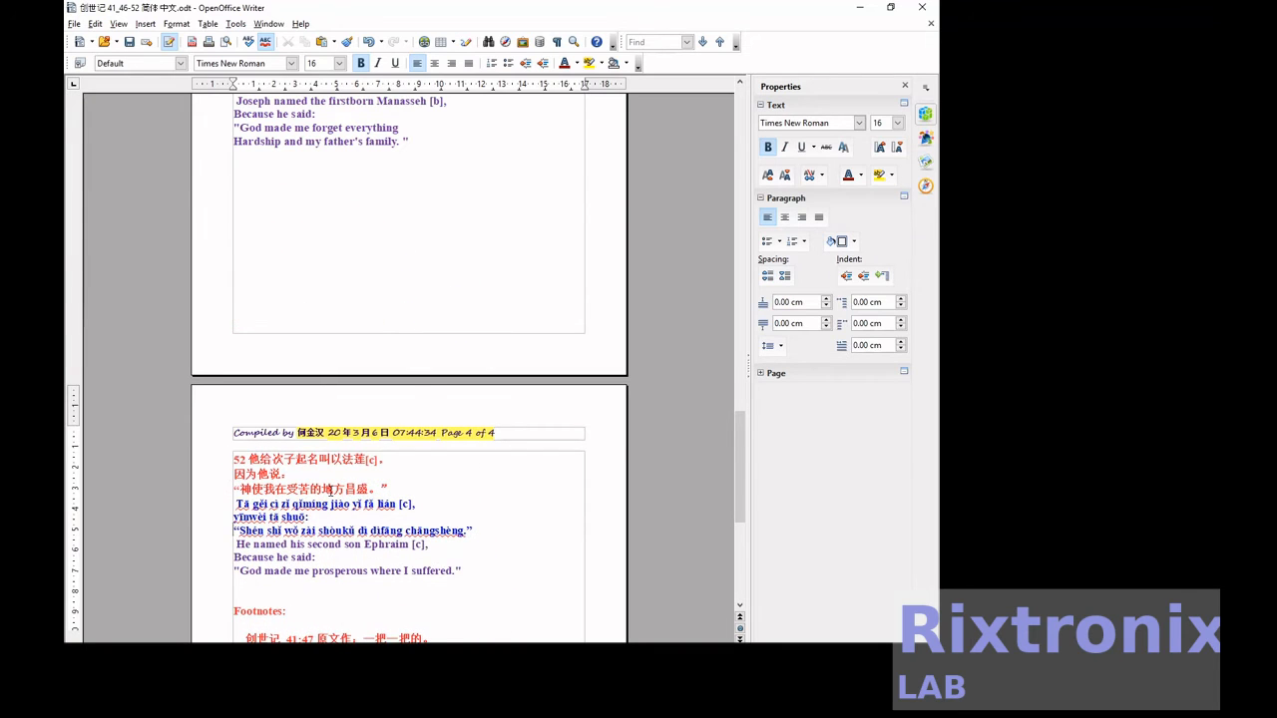
pyautogui.press('Up')
pyautogui.press('Up')
pyautogui.press('Down')
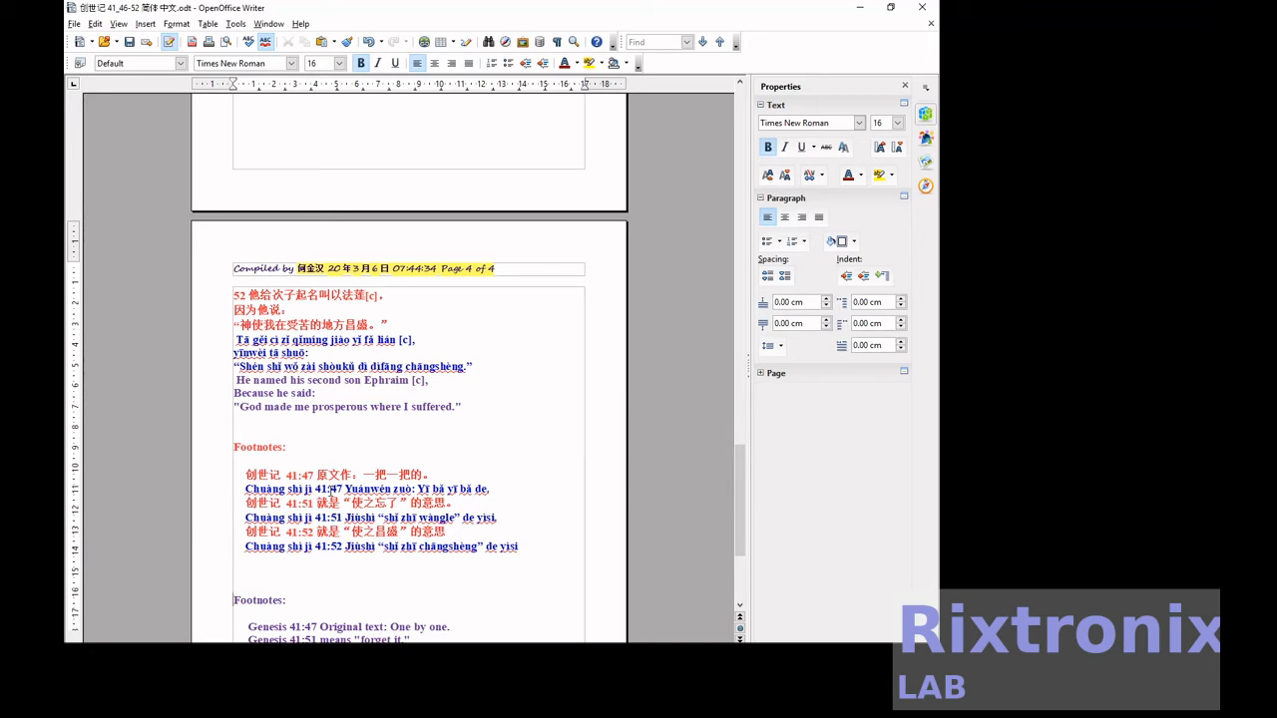
pyautogui.hotkey('shift', 'End')
pyautogui.press('Delete')
pyautogui.press('Delete')
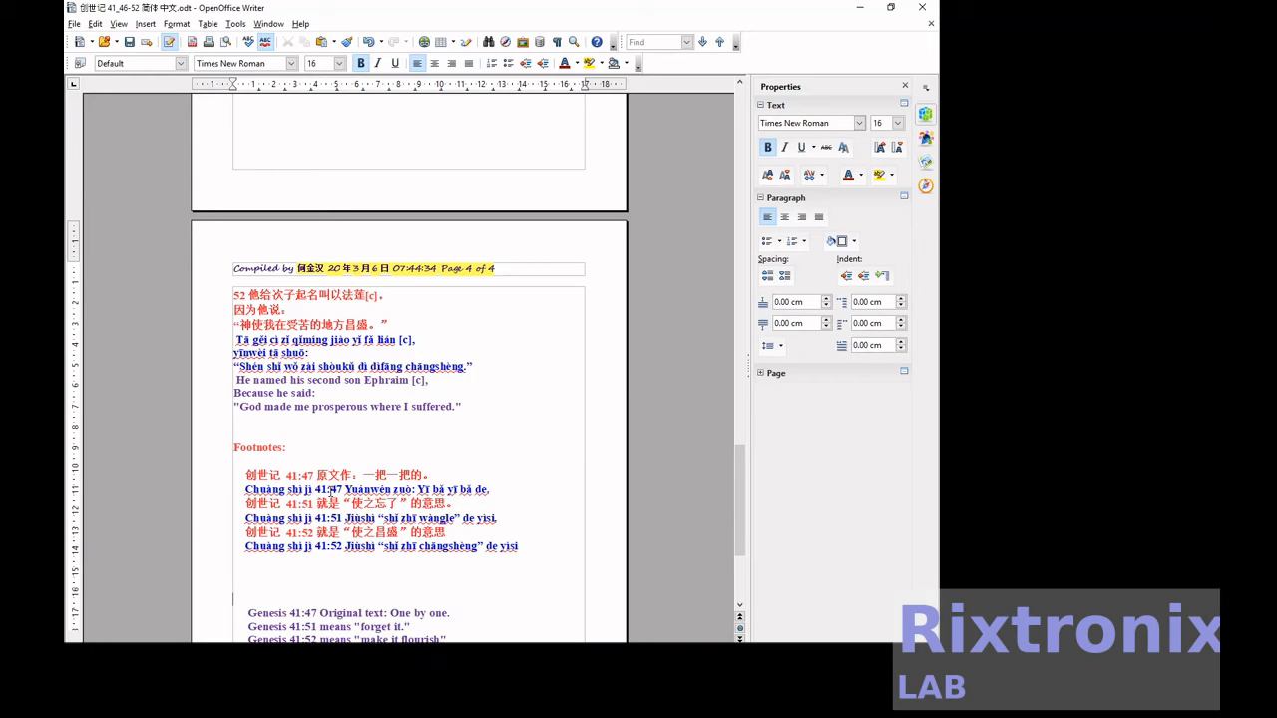
# Move the English footnote for 41:47 directly below its pinyin footnote.
pyautogui.hotkey('shift', 'End')
pyautogui.hotkey('ctrl', 'c')
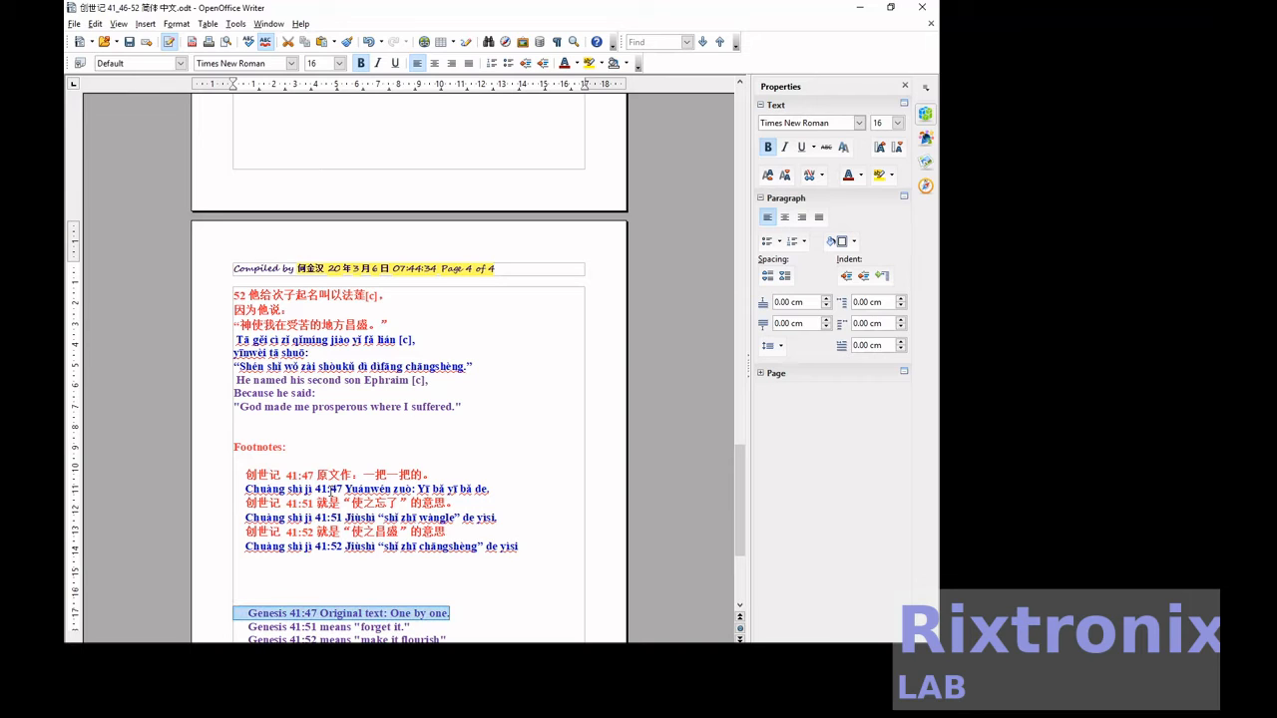
pyautogui.press('Delete')
pyautogui.press('Return')
pyautogui.hotkey('ctrl', 'v')
pyautogui.scroll(-3, 330, 489)
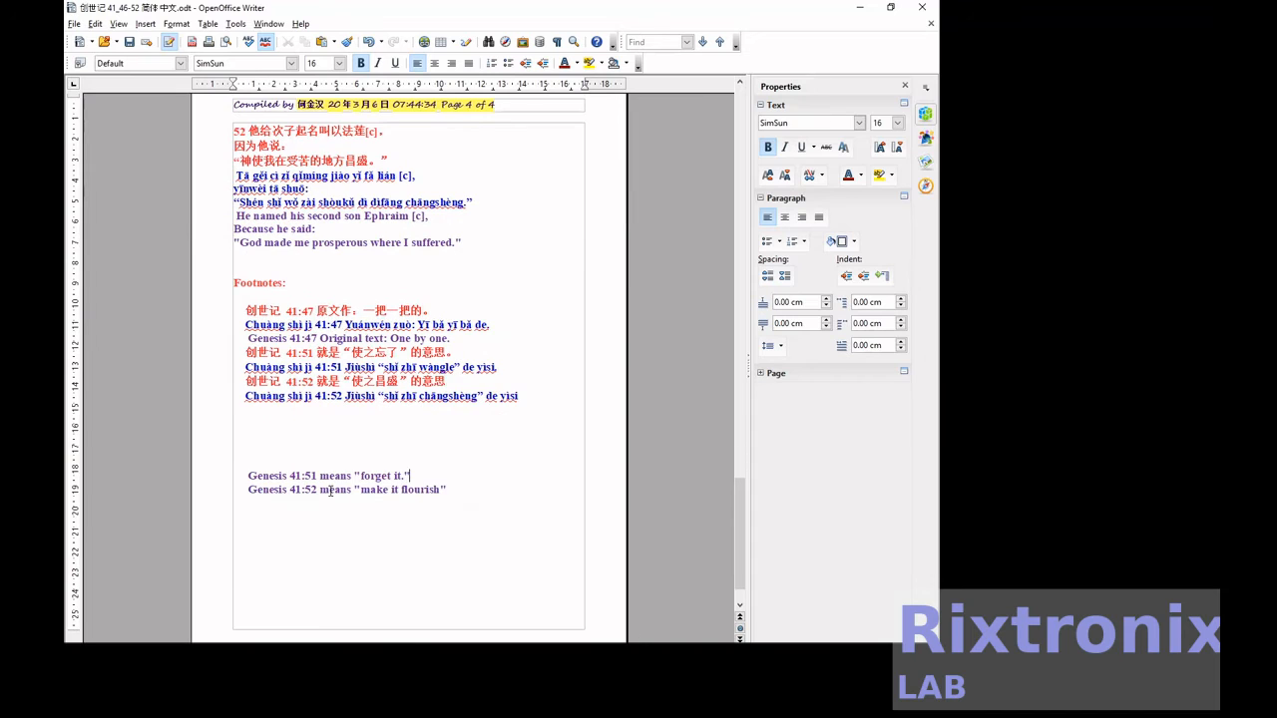
# Move the English footnote for 41:51 directly below its pinyin footnote.
pyautogui.press('Home')
pyautogui.hotkey('shift', 'End')
pyautogui.hotkey('ctrl', 'c')
pyautogui.press('Delete')
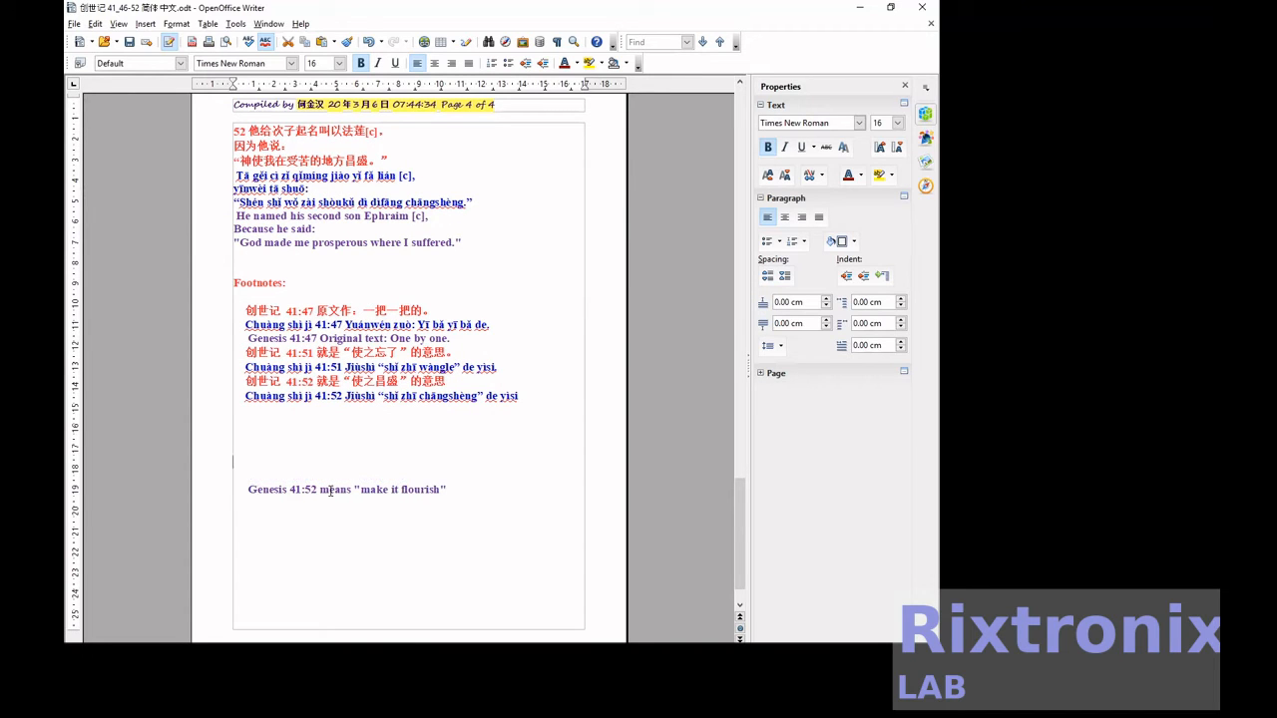
pyautogui.hotkey('ctrl', 'v')
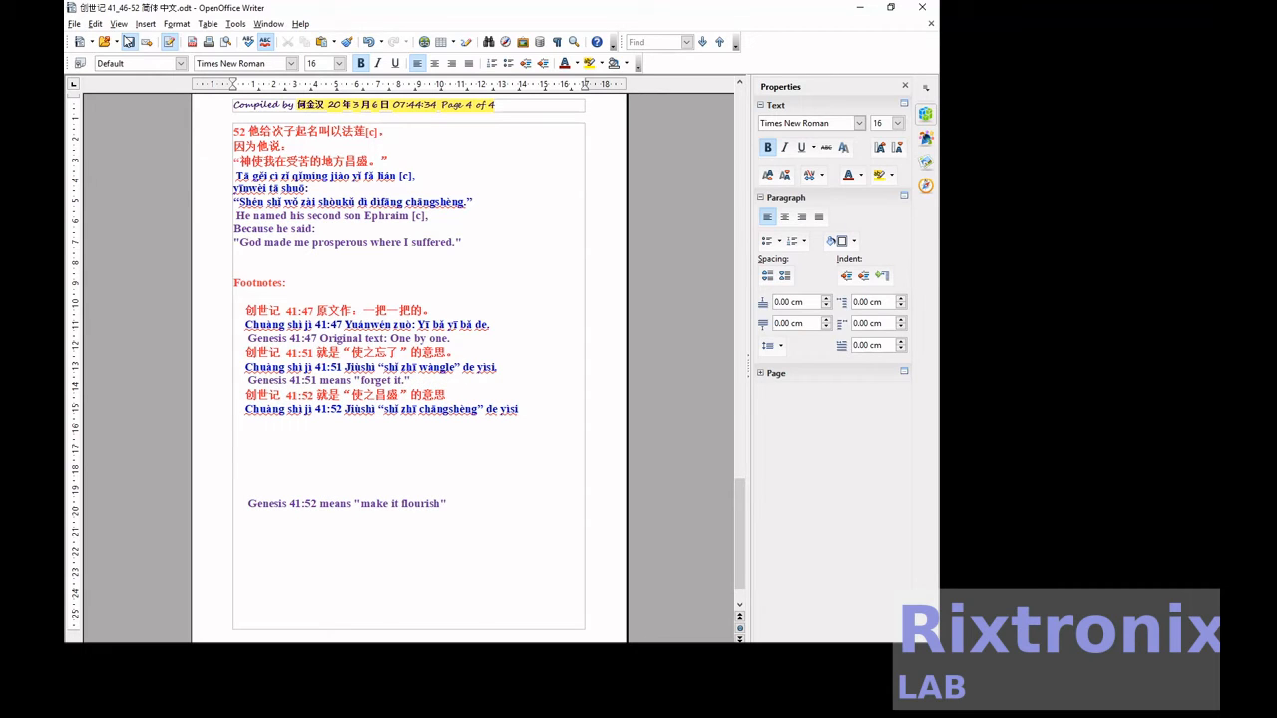
# Delete the blank lines between the pinyin and English footnotes for 41:52 and save the document.
pyautogui.click(126, 40)
pyautogui.click(250, 419)
pyautogui.press('Delete')
pyautogui.press('Delete')
pyautogui.press('Delete')
pyautogui.press('Delete')
pyautogui.press('Delete')
pyautogui.press('Delete')
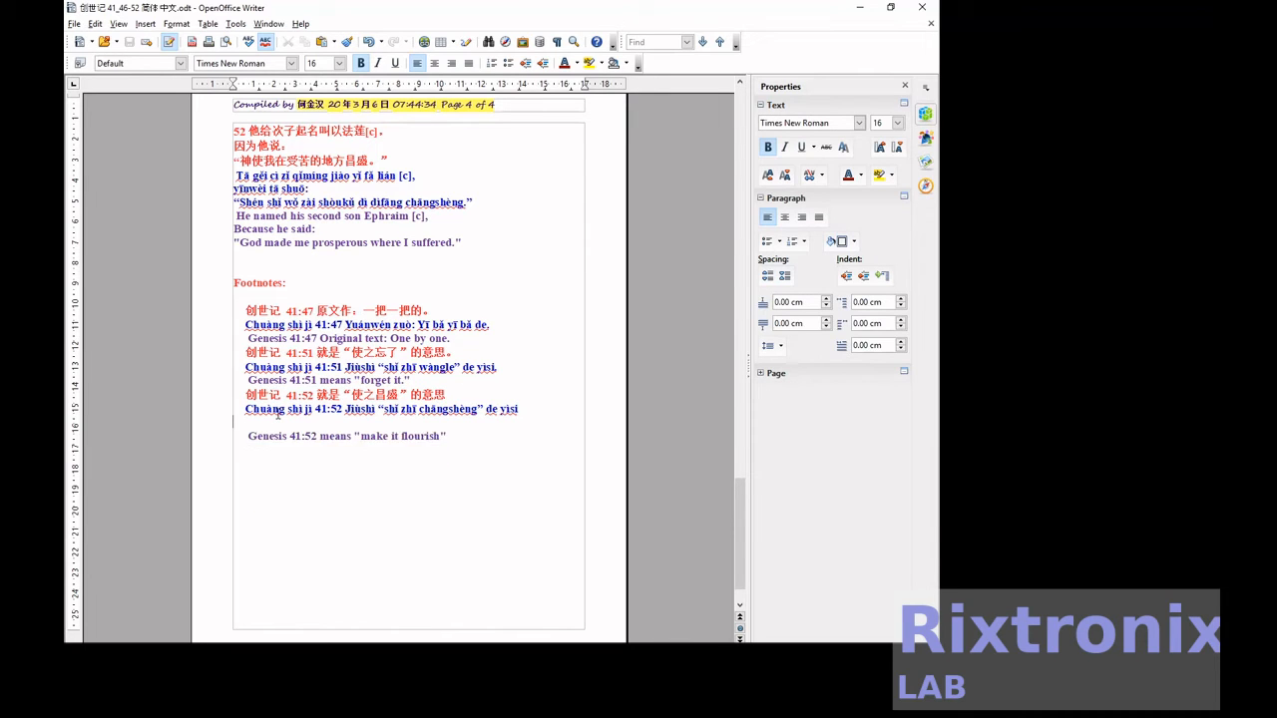
pyautogui.scroll(15, 284, 407)
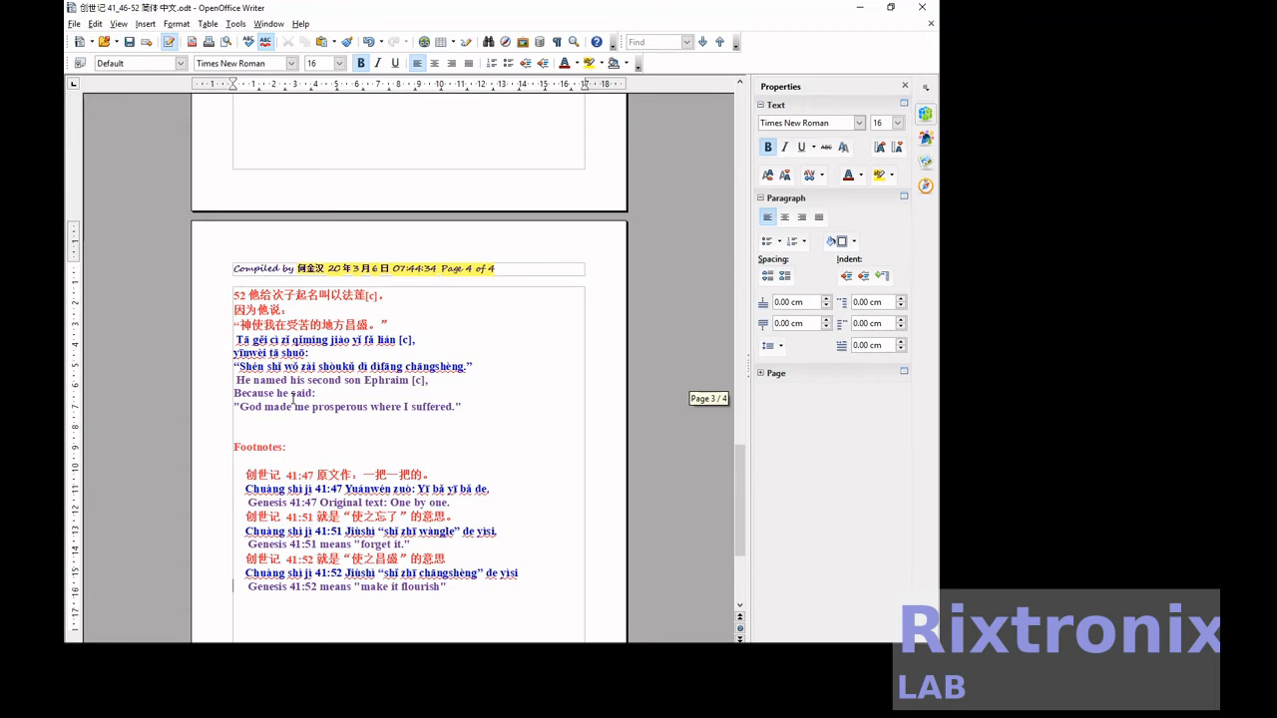
pyautogui.scroll(15, 292, 398)
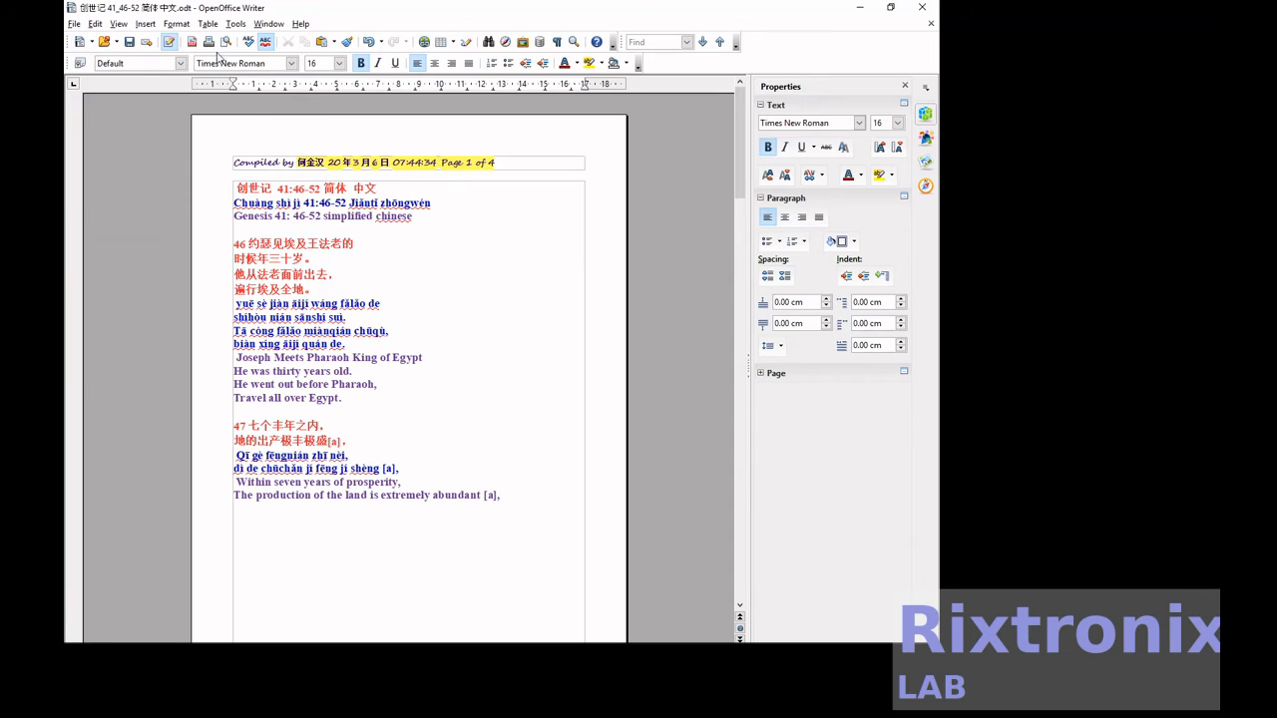
pyautogui.click(128, 41)
# Insert spaces between the characters 创, 世 and 记 in the Chinese title on page 1.
pyautogui.scroll(-9, 379, 310)
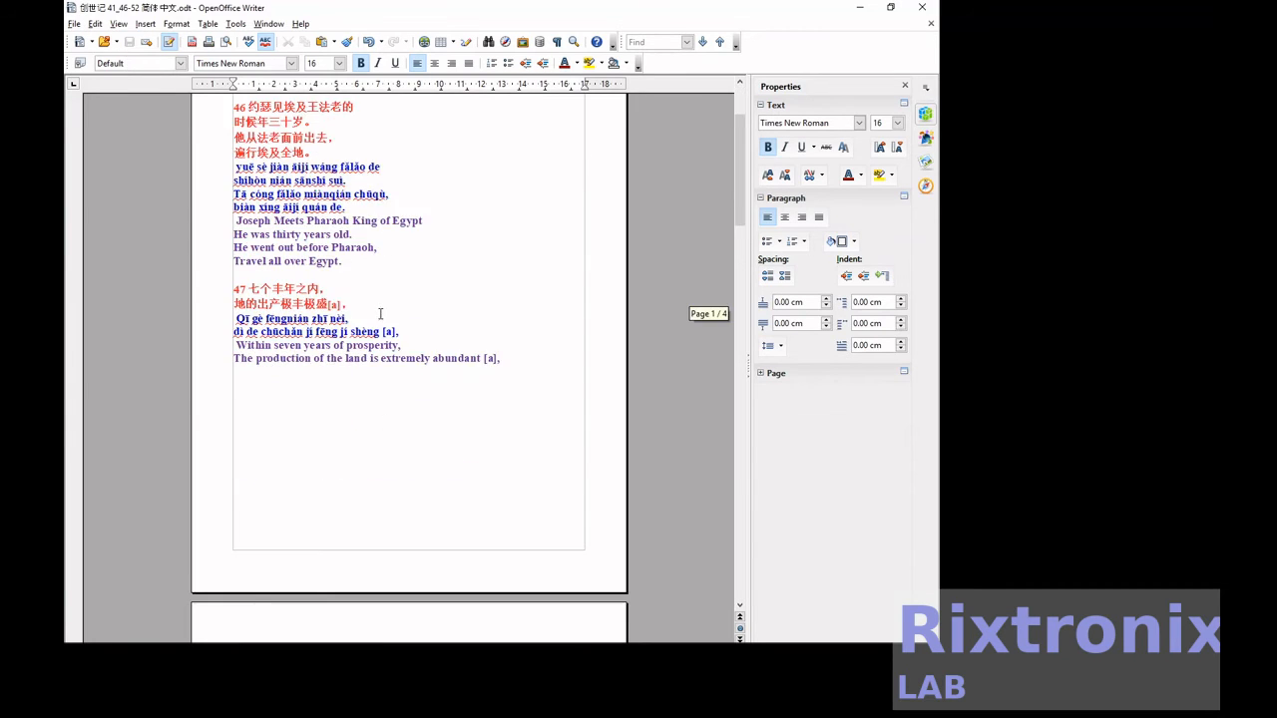
pyautogui.scroll(-9, 380, 314)
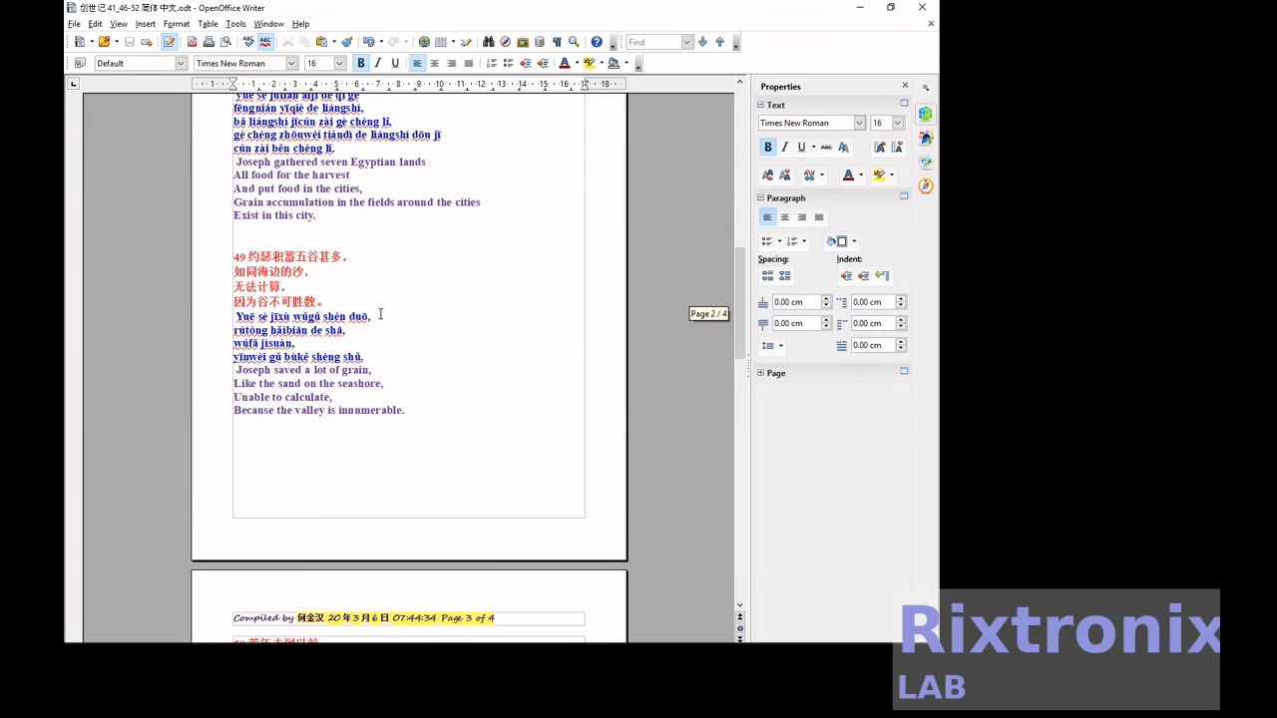
pyautogui.scroll(-3, 380, 314)
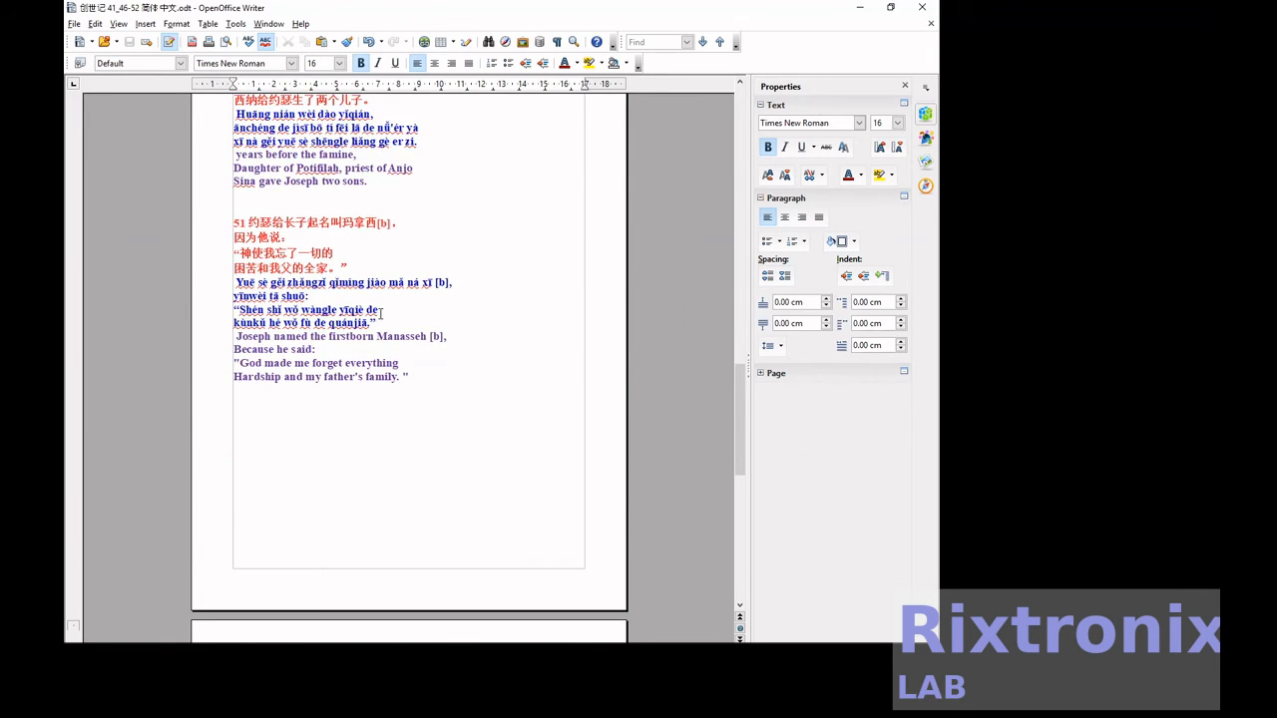
pyautogui.scroll(12, 380, 315)
pyautogui.scroll(9, 381, 313)
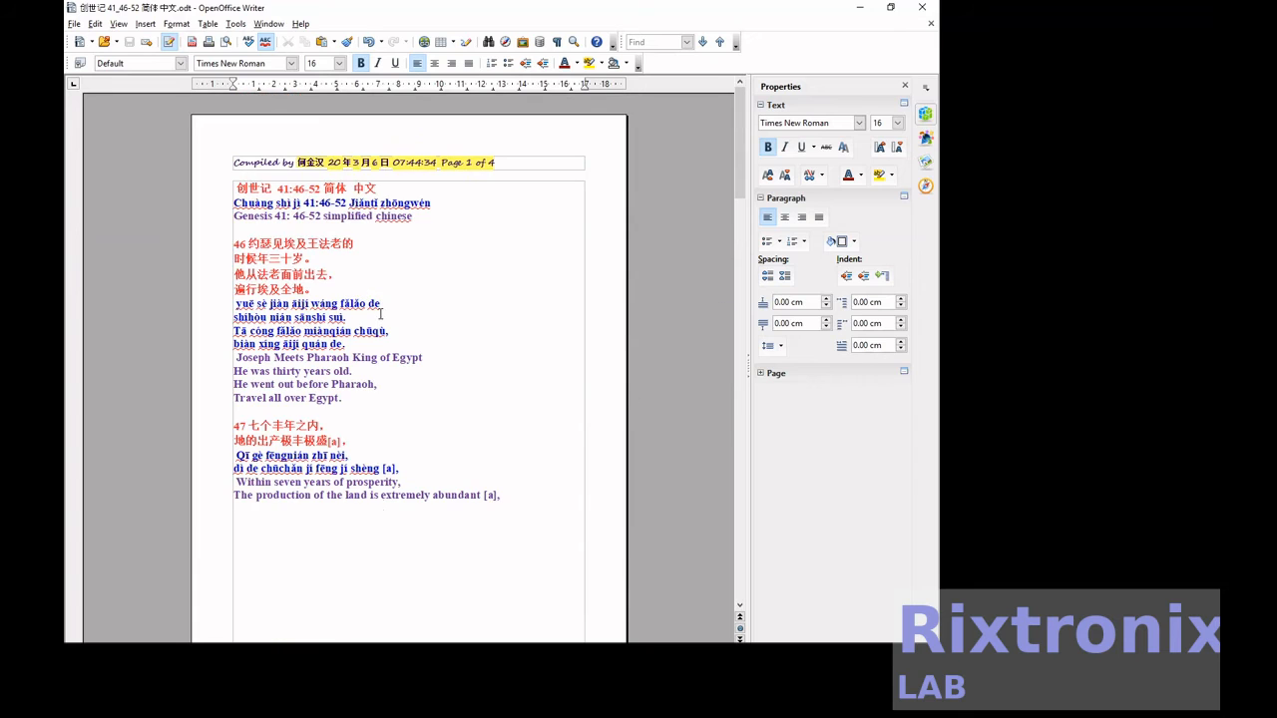
pyautogui.click(284, 188)
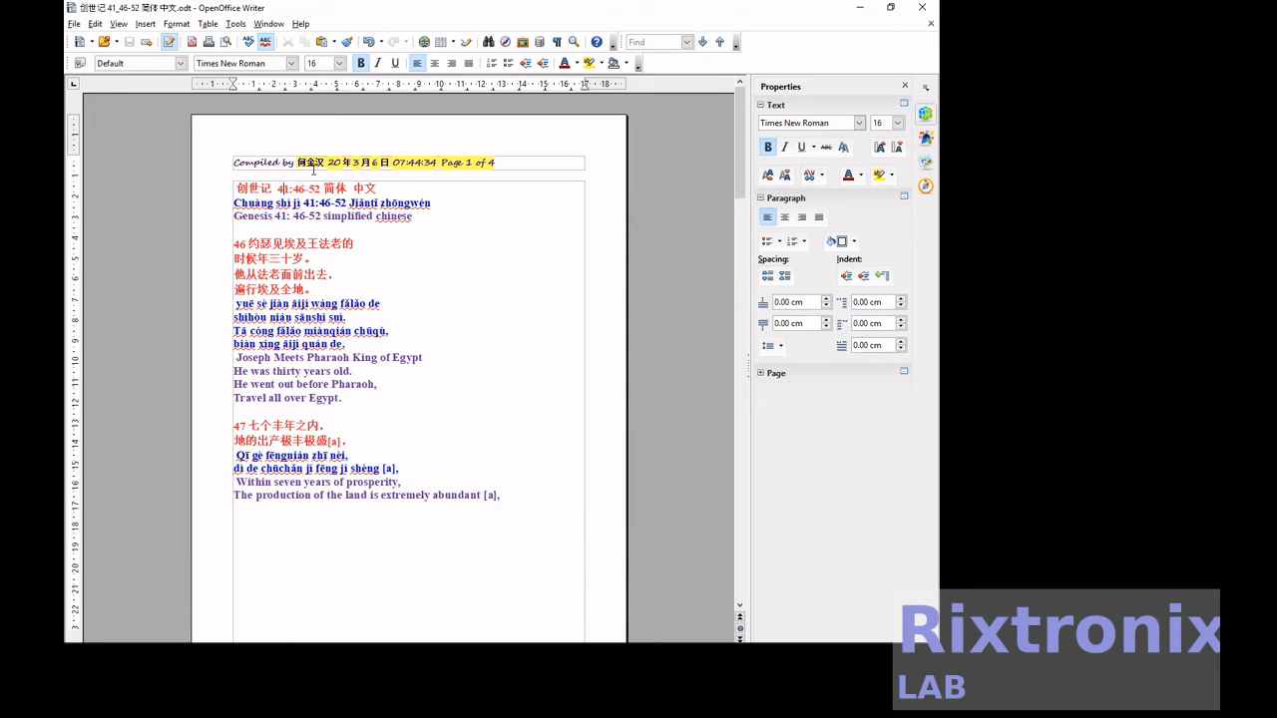
pyautogui.press('Left')
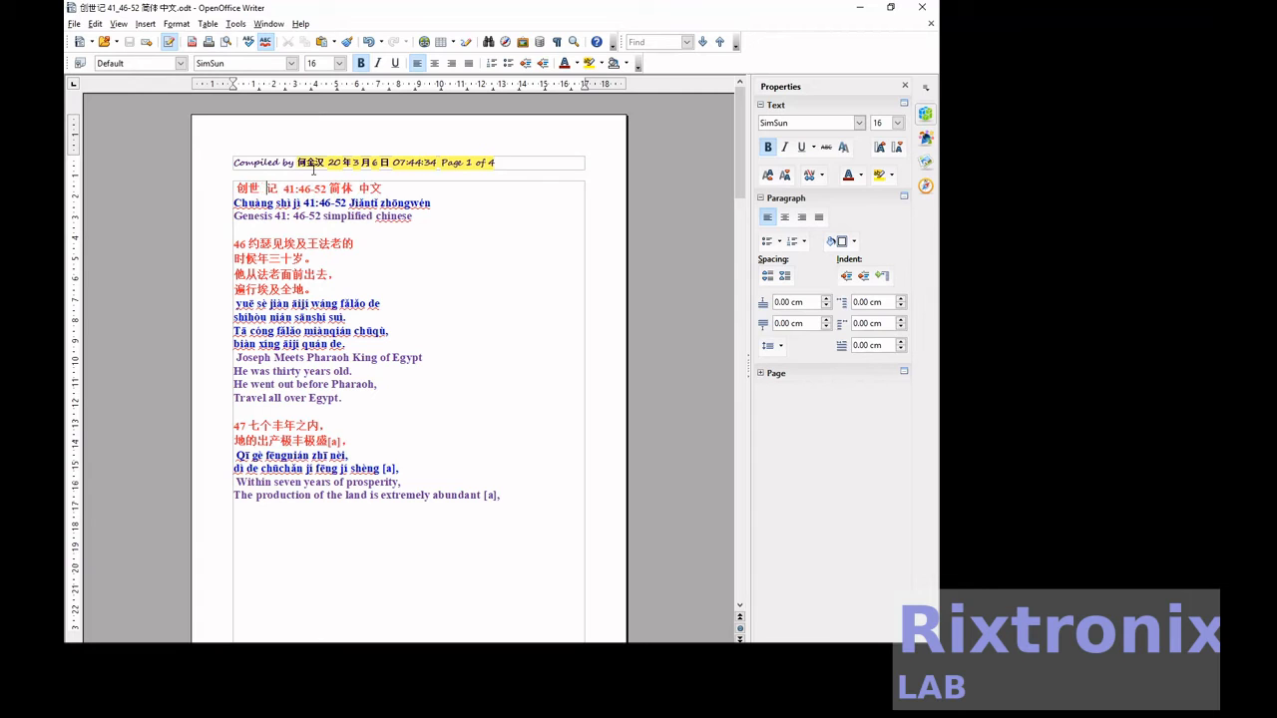
pyautogui.press('Right')
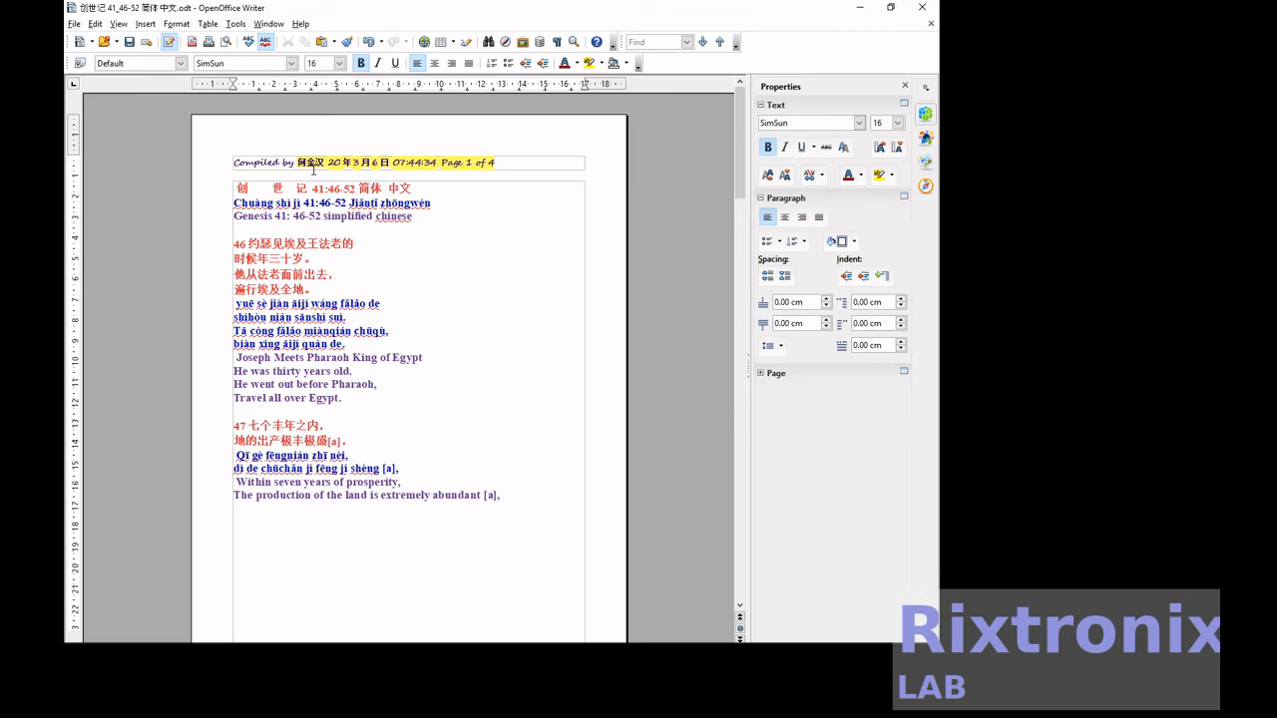
# Delete the extra spaces between 世 and 记 and before 41:46-52 in the Chinese title.
pyautogui.press('Delete')
pyautogui.press('Delete')
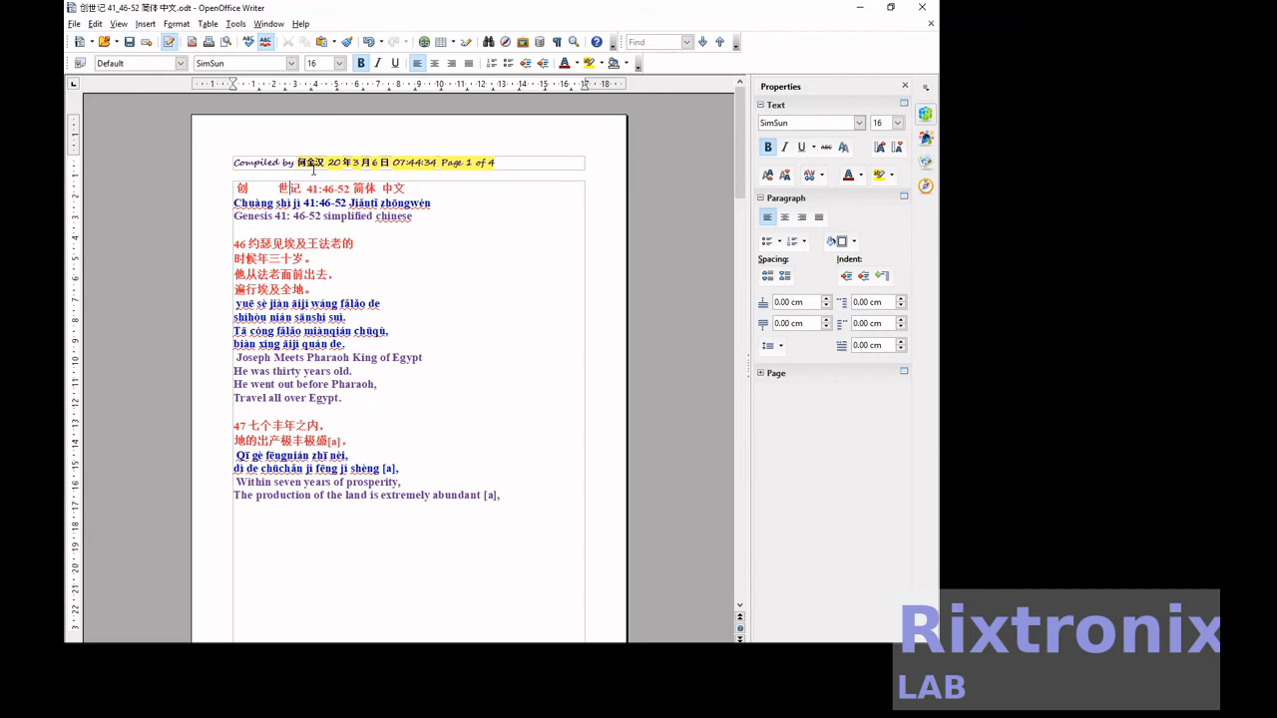
pyautogui.press('Right')
pyautogui.press('Delete')
pyautogui.press('Right')
# Move verse 46's first pinyin line directly below its Chinese line ending in 法老的.
pyautogui.press('Down')
pyautogui.press('Down')
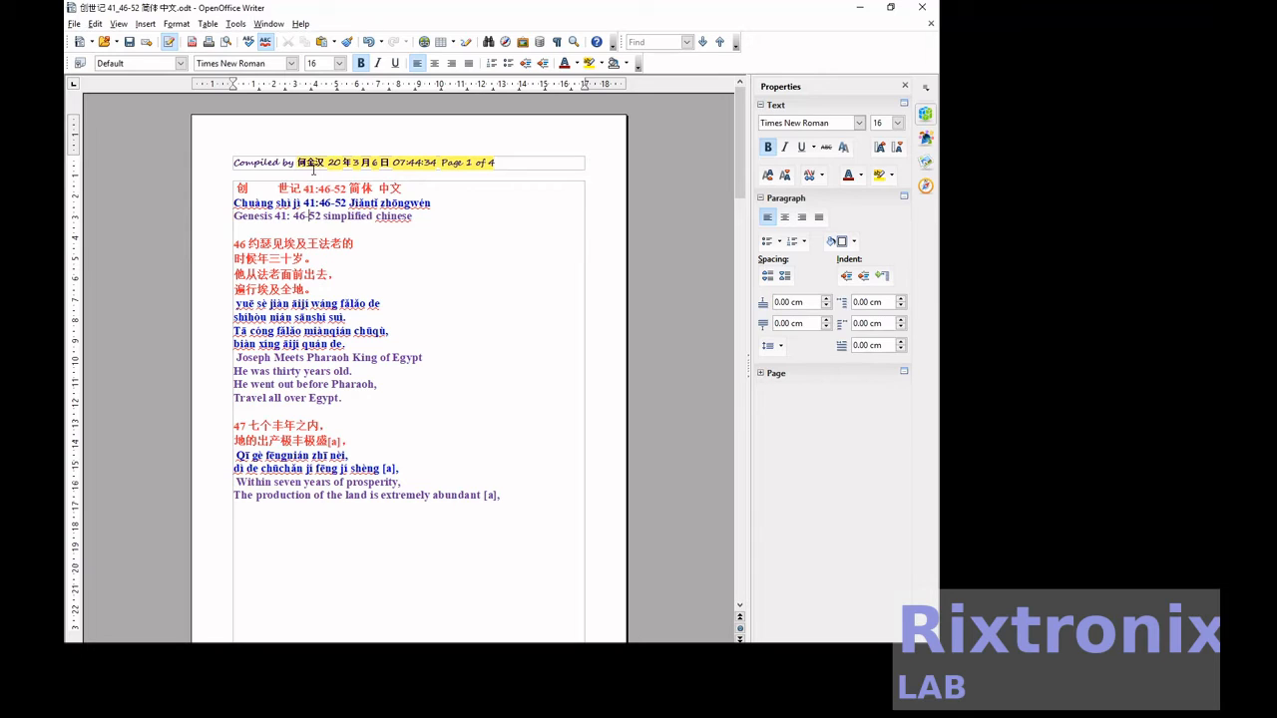
pyautogui.press('Left')
pyautogui.press('Up')
pyautogui.hotkey('shift', 'End')
pyautogui.hotkey('ctrl', 'x')
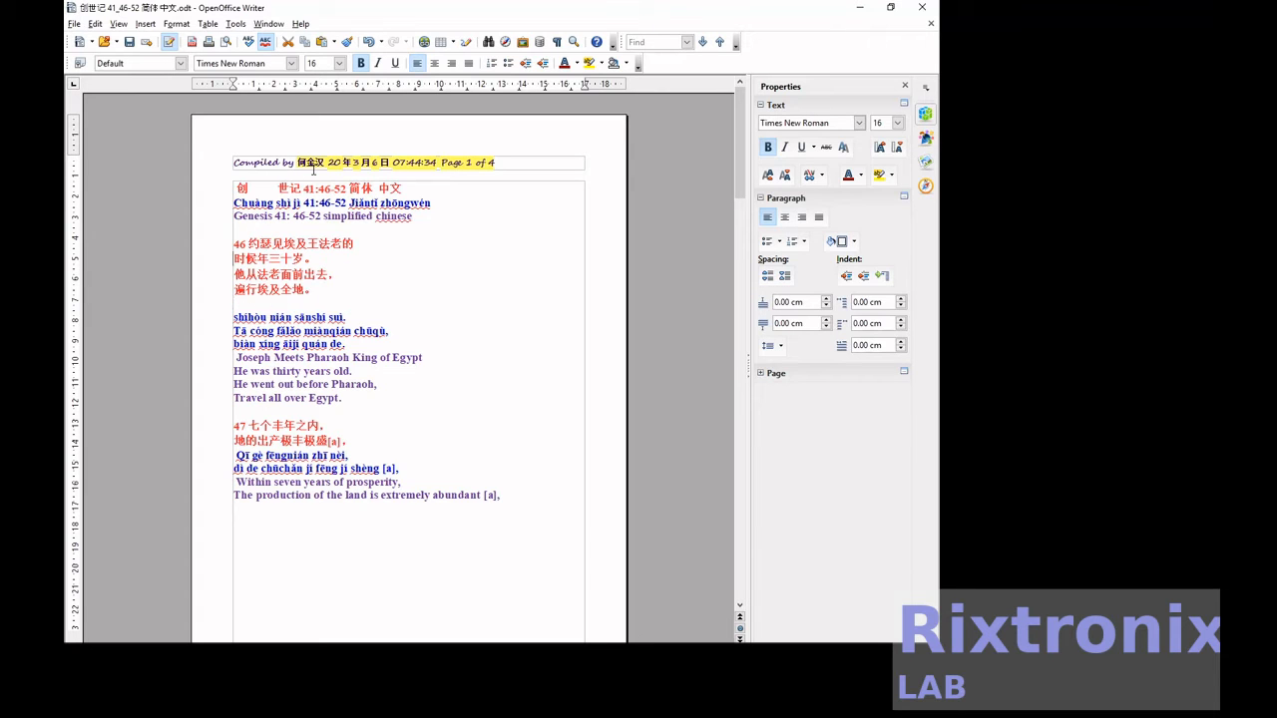
pyautogui.press('Return')
pyautogui.hotkey('ctrl', 'v')
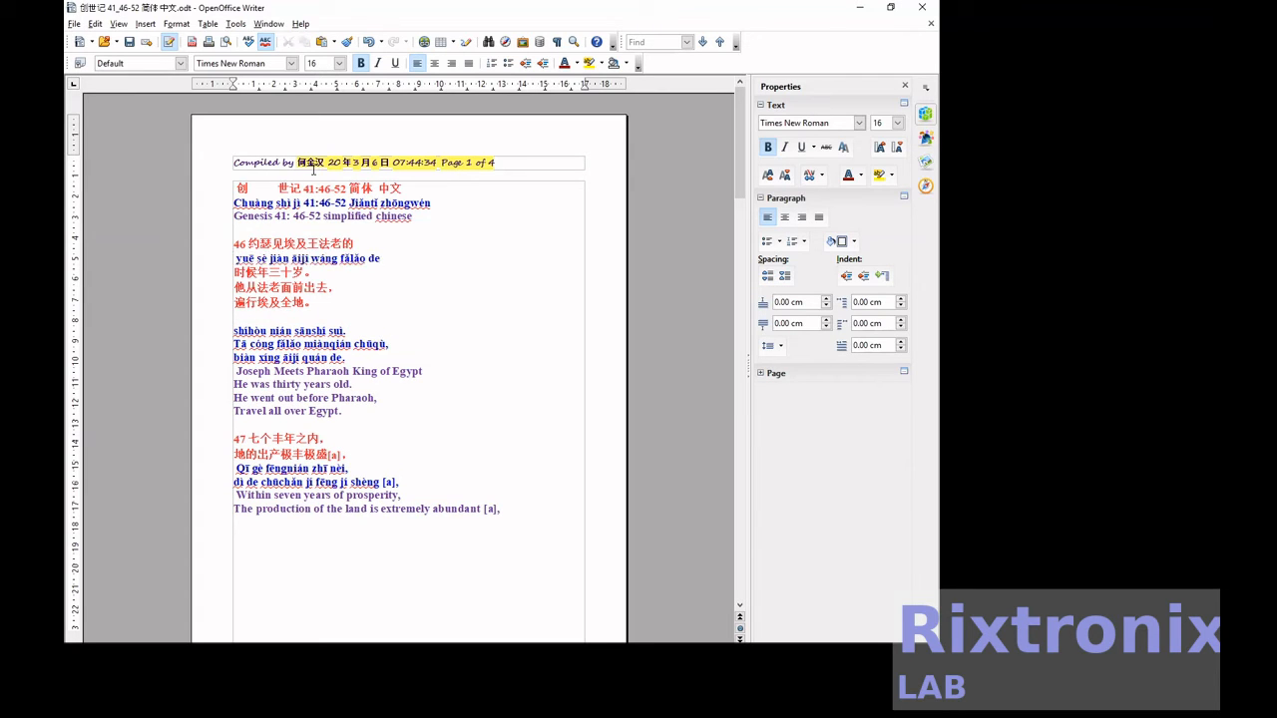
# Move verse 46's second pinyin line, "shíhòu nián sānshí suì", directly below 时候年三十岁。.
pyautogui.press('Down')
pyautogui.press('Down')
pyautogui.press('Down')
pyautogui.press('Down')
pyautogui.press('Down')
pyautogui.hotkey('shift', 'End')
pyautogui.hotkey('ctrl', 'x')
pyautogui.press('Up')
pyautogui.press('Up')
pyautogui.press('Up')
pyautogui.press('Up')
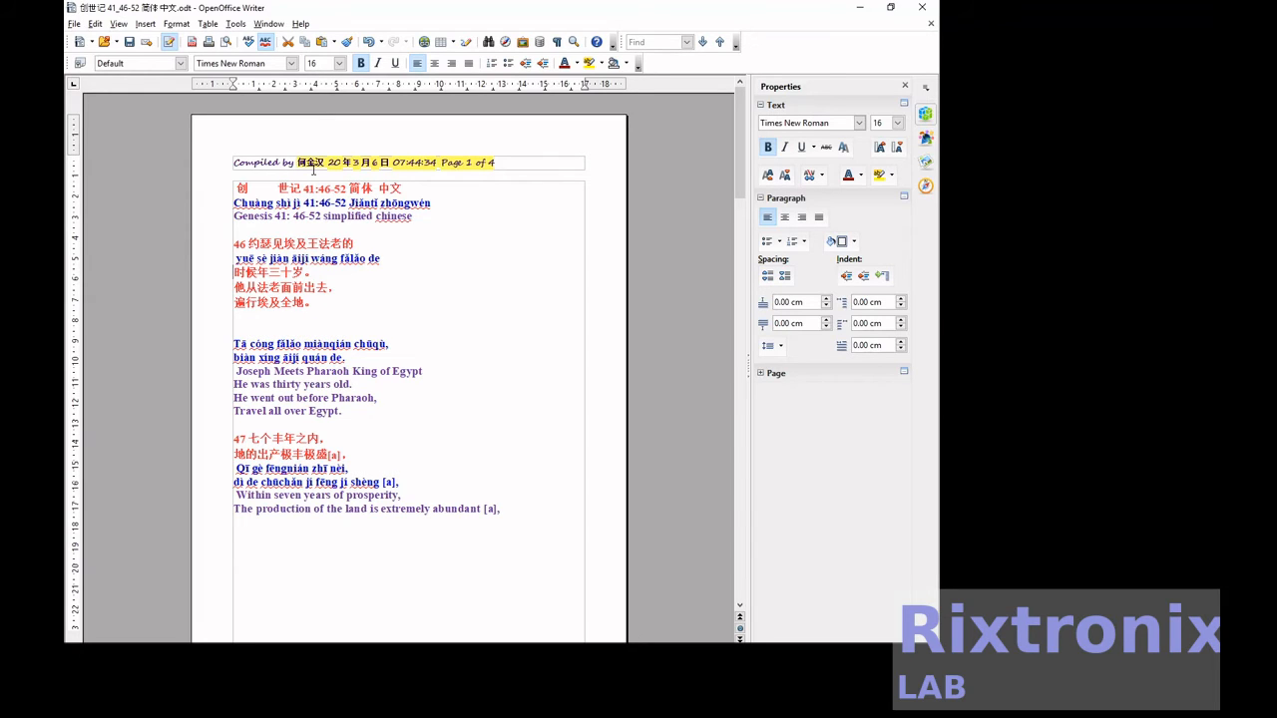
pyautogui.press('End')
pyautogui.press('Return')
pyautogui.hotkey('ctrl', 'v')
# Move verse 46's third pinyin line, "Tā cóng fǎlǎo miànqián chūqù", directly below 他从法老面前出去。.
pyautogui.press('Down')
pyautogui.press('Down')
pyautogui.press('Down')
pyautogui.press('Down')
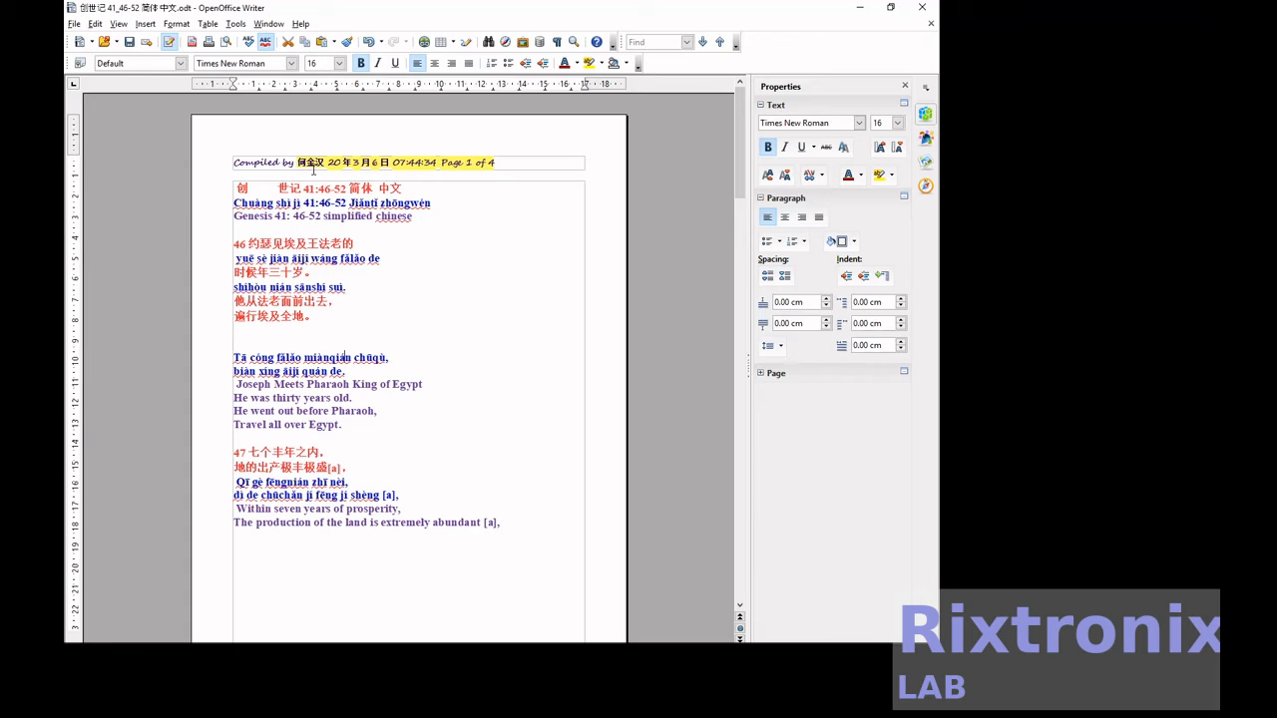
pyautogui.press('Down')
pyautogui.hotkey('shift', 'End')
pyautogui.hotkey('ctrl', 'x')
pyautogui.press('Up')
pyautogui.press('Up')
pyautogui.press('Up')
pyautogui.press('Up')
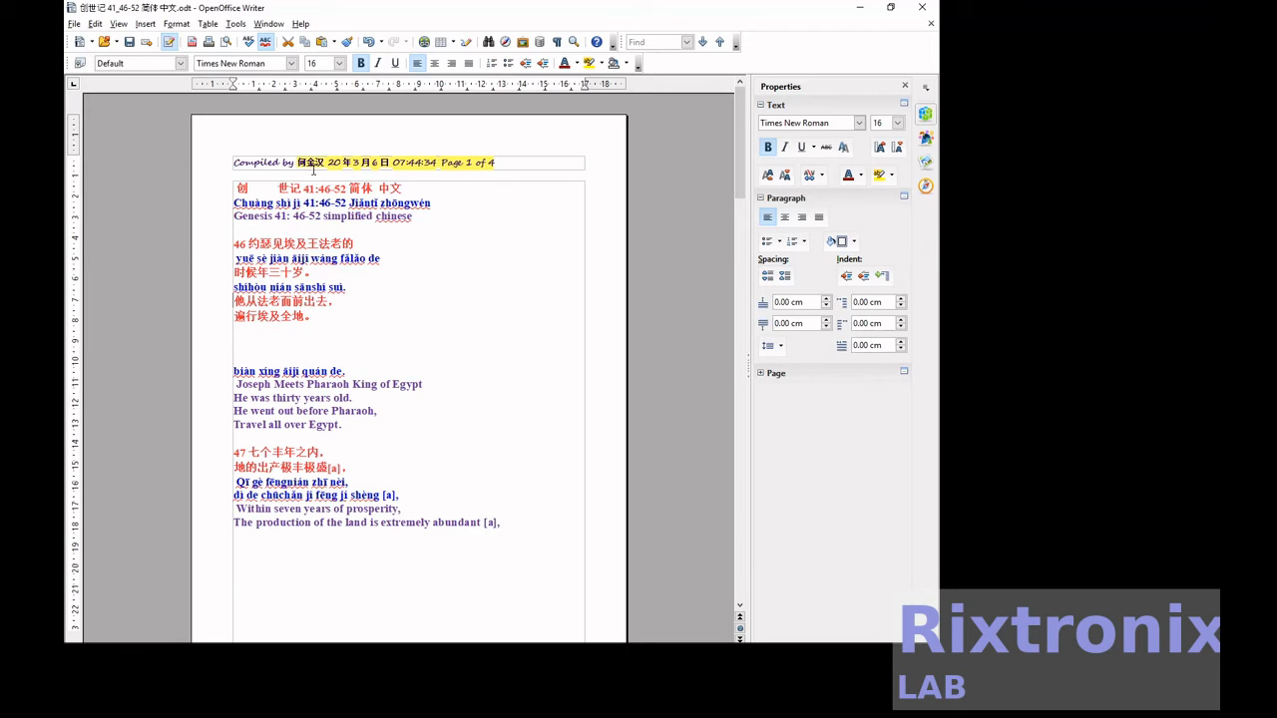
pyautogui.press('End')
pyautogui.press('Return')
pyautogui.hotkey('ctrl', 'v')
# Delete the blank lines between 遍行埃及全地。 and the last pinyin line of verse 46.
pyautogui.press('Down')
pyautogui.press('Down')
pyautogui.press('Delete')
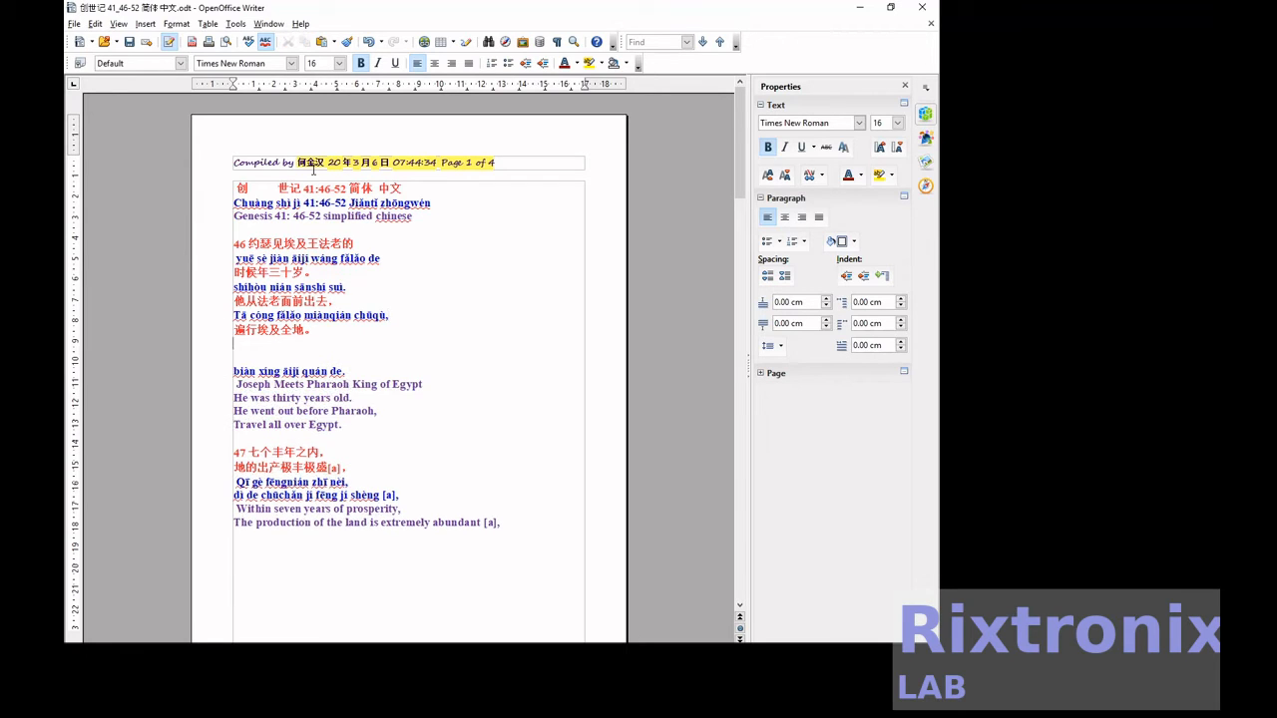
pyautogui.press('Delete')
pyautogui.press('Delete')
# Move verse 47's first pinyin line directly below 七个丰年之内 and delete the blank line left above its second pinyin line.
pyautogui.press('Down')
pyautogui.press('Down')
pyautogui.press('Down')
pyautogui.press('Down')
pyautogui.press('Down')
pyautogui.press('Down')
pyautogui.press('Down')
pyautogui.hotkey('shift', 'End')
pyautogui.hotkey('ctrl', 'x')
pyautogui.press('Up')
pyautogui.press('Up')
pyautogui.press('End')
pyautogui.press('Return')
pyautogui.hotkey('ctrl', 'v')
# Move verse 48's first pinyin line on page 2 directly below the verse's first Chinese line.
pyautogui.press('Down')
pyautogui.press('Down')
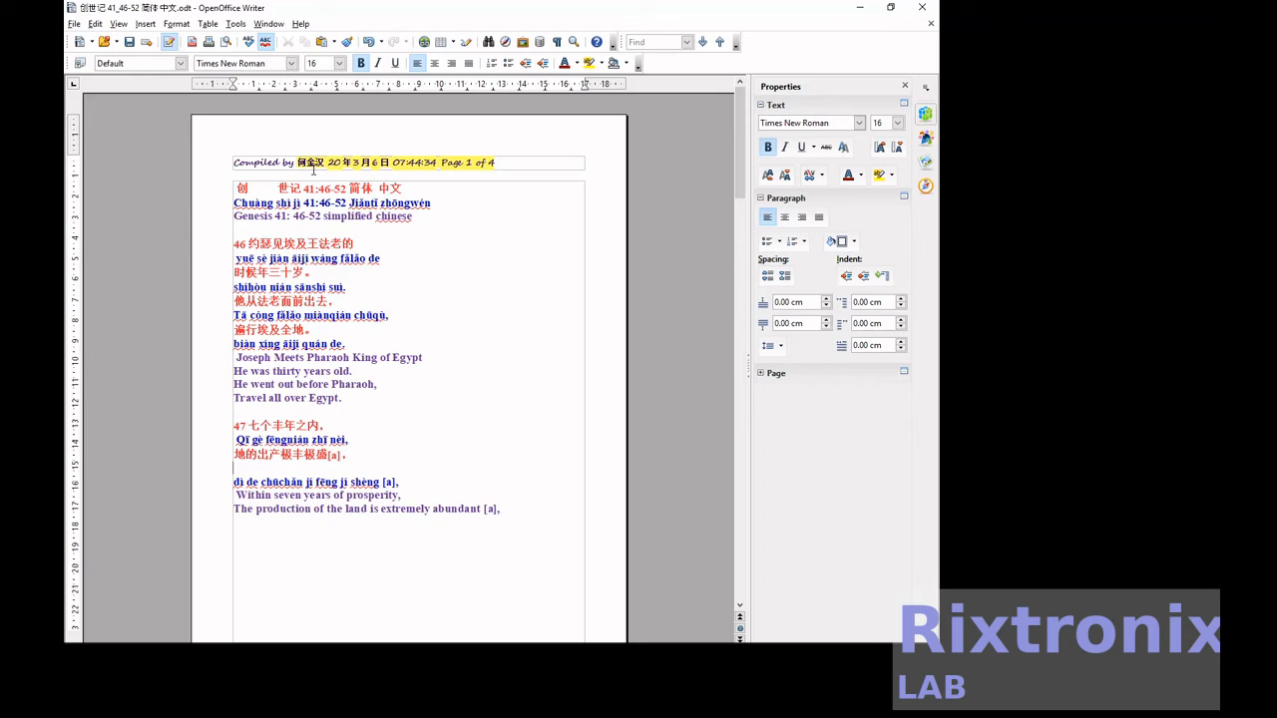
pyautogui.press('Delete')
pyautogui.press('Down')
pyautogui.press('Down')
pyautogui.press('Down')
pyautogui.press('Down')
pyautogui.press('Down')
pyautogui.press('Down')
pyautogui.press('Down')
pyautogui.press('Down')
pyautogui.press('Down')
pyautogui.press('Down')
pyautogui.press('Down')
pyautogui.press('Down')
pyautogui.press('Down')
pyautogui.press('Down')
pyautogui.press('Down')
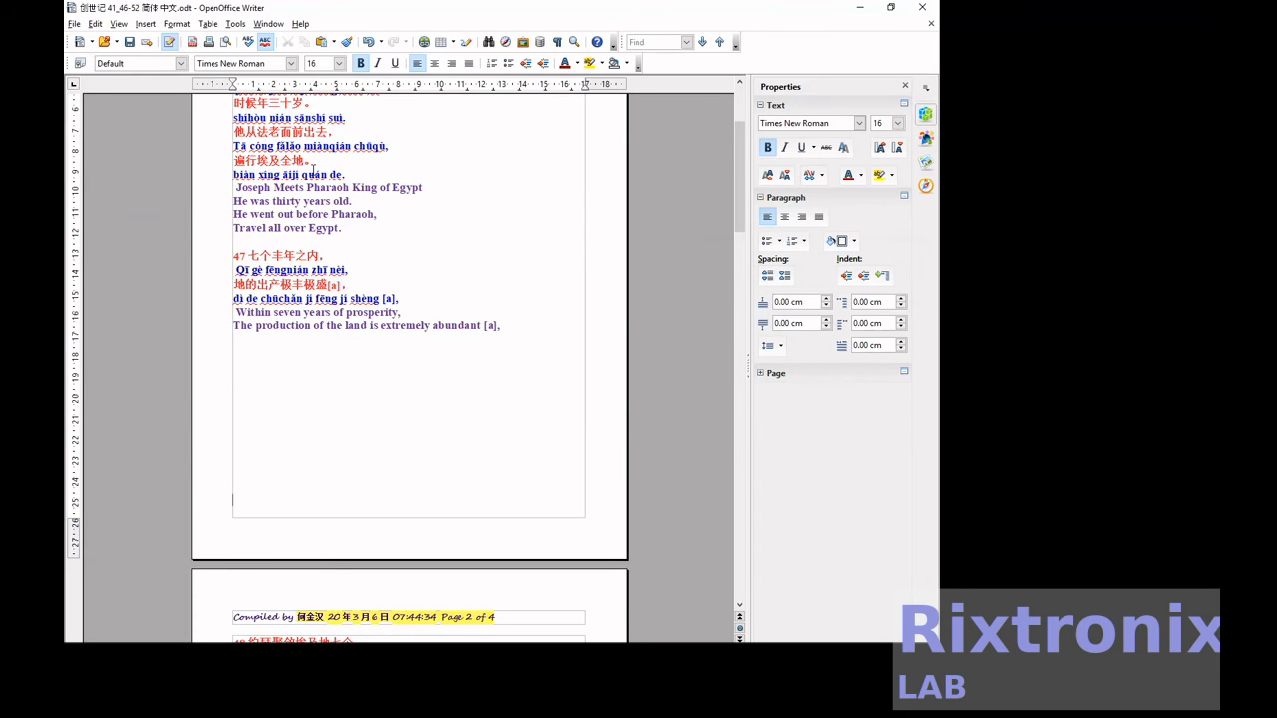
pyautogui.press('Down')
pyautogui.press('Down')
pyautogui.press('Down')
pyautogui.press('Down')
pyautogui.press('Down')
pyautogui.press('Down')
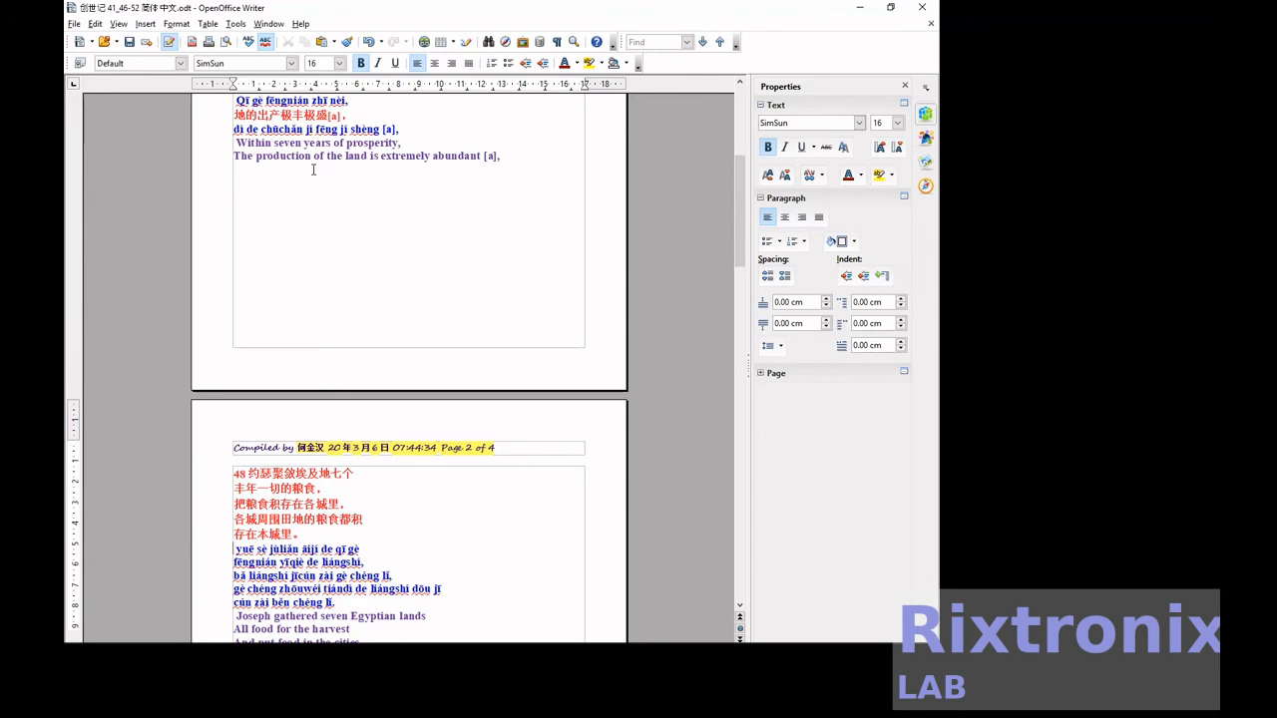
pyautogui.hotkey('shift', 'End')
pyautogui.hotkey('ctrl', 'x')
pyautogui.press('Up')
pyautogui.press('Up')
pyautogui.press('Up')
pyautogui.press('Up')
pyautogui.press('Return')
pyautogui.press('Up')
pyautogui.hotkey('ctrl', 'v')
# Move verse 48's second pinyin line, "fēngnián yīqiè de liángshí", directly below 丰年一切的粮食.
pyautogui.press('Down')
pyautogui.press('Down')
pyautogui.press('Down')
pyautogui.press('Down')
pyautogui.press('Down')
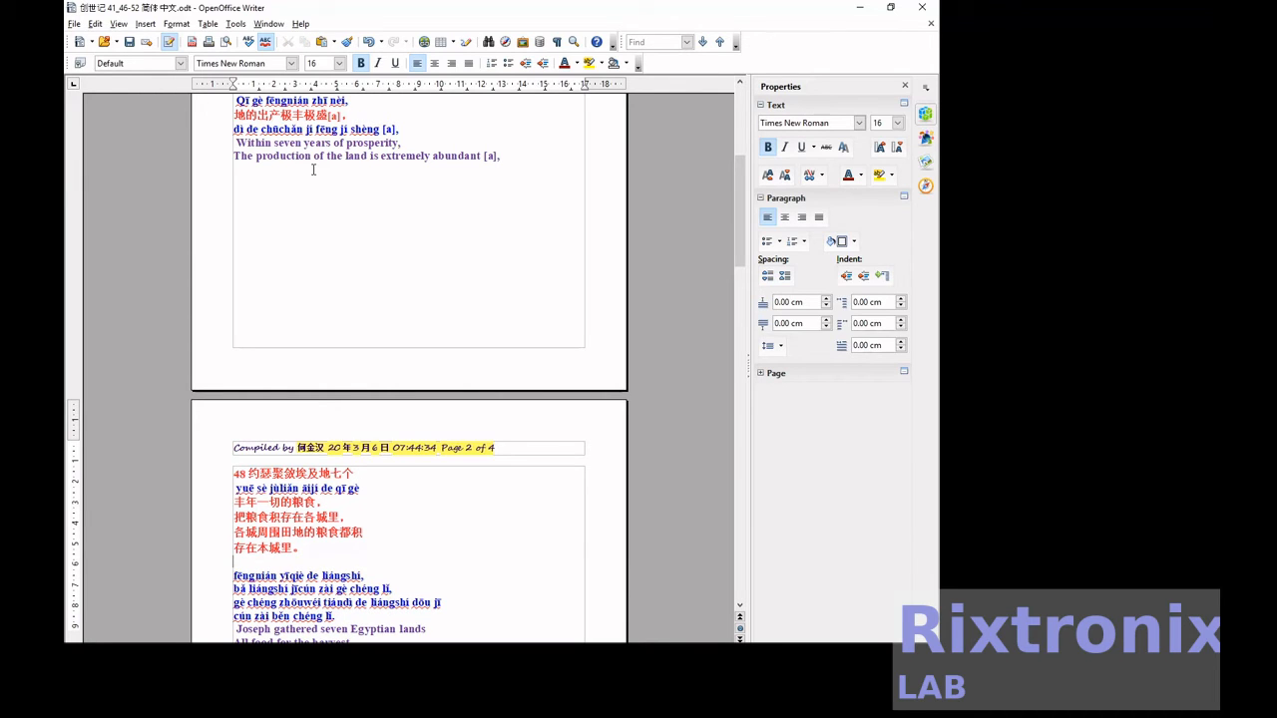
pyautogui.hotkey('shift', 'End')
pyautogui.hotkey('ctrl', 'x')
pyautogui.press('Up')
pyautogui.press('Up')
pyautogui.press('Up')
pyautogui.press('Up')
pyautogui.press('Return')
pyautogui.press('Up')
pyautogui.hotkey('ctrl', 'v')
# Move verse 48's third pinyin line, "bǎ liángshí jīcún zài gè chéng lǐ", directly below 把粮食积存在各城里.
pyautogui.press('Down')
pyautogui.press('Down')
pyautogui.press('Down')
pyautogui.press('Down')
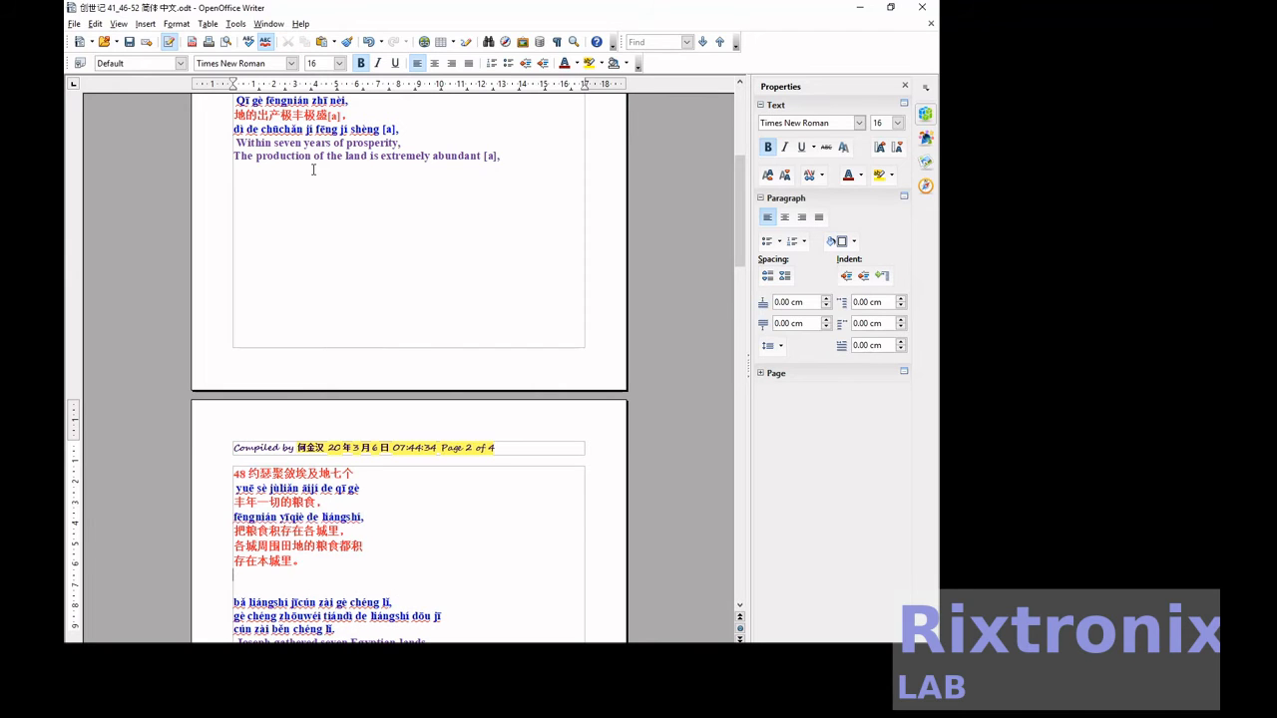
pyautogui.hotkey('shift', 'End')
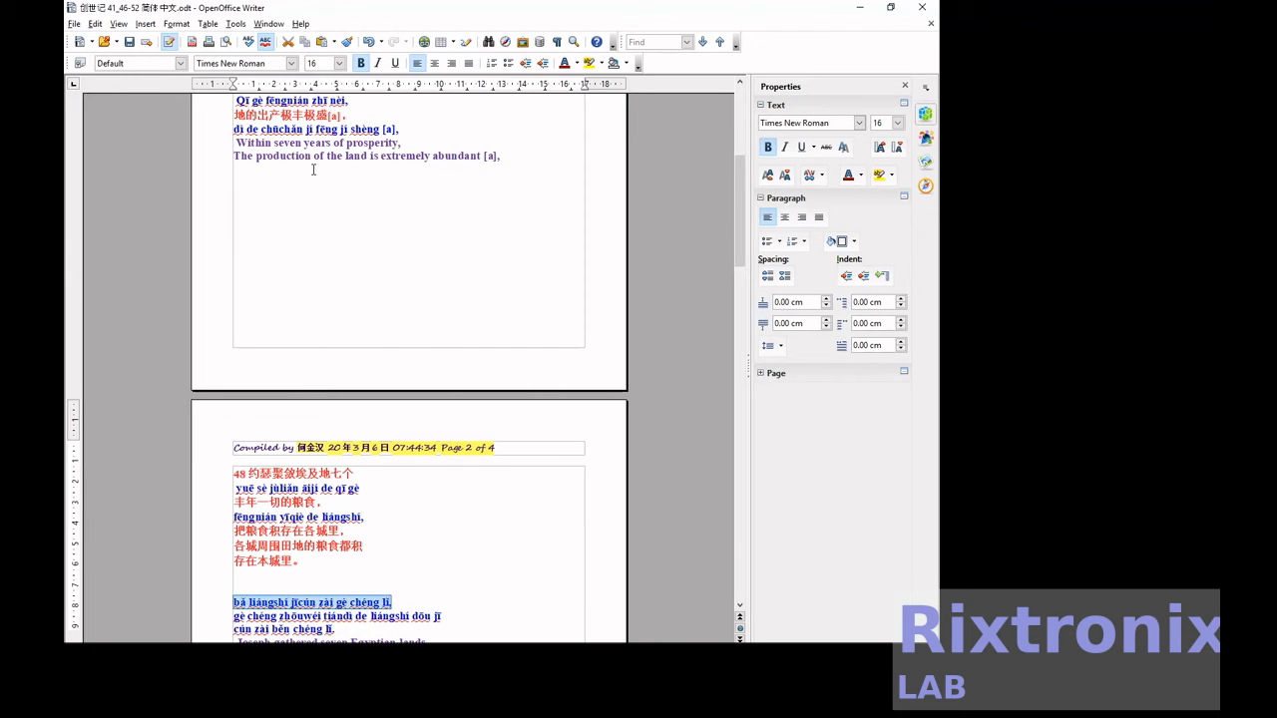
pyautogui.hotkey('ctrl', 'x')
pyautogui.press('Up')
pyautogui.press('Up')
pyautogui.press('Up')
pyautogui.press('Up')
pyautogui.press('Return')
pyautogui.press('Up')
pyautogui.hotkey('ctrl', 'v')
# Move verse 48's fourth pinyin line directly below 各城周围田地的粮食都积.
pyautogui.press('Down')
pyautogui.press('Down')
pyautogui.press('Down')
pyautogui.press('Down')
pyautogui.hotkey('shift', 'End')
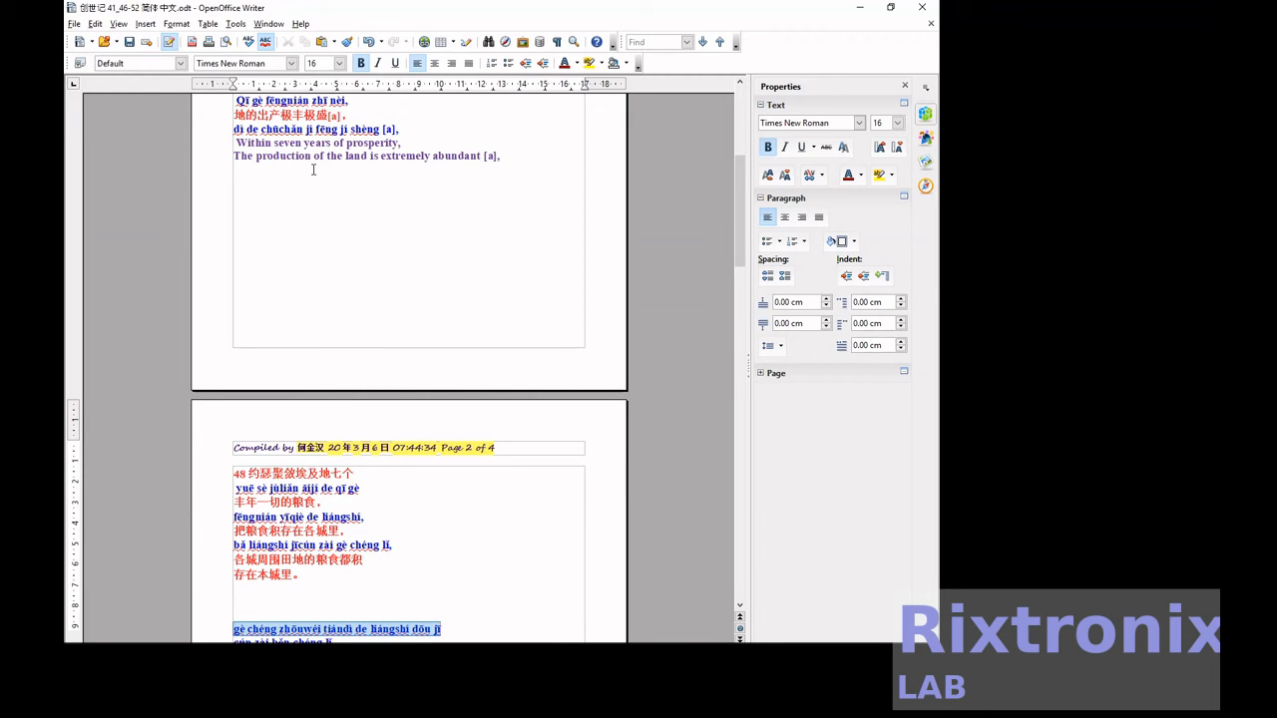
pyautogui.hotkey('ctrl', 'x')
pyautogui.press('Up')
pyautogui.press('Up')
pyautogui.press('Up')
pyautogui.press('Up')
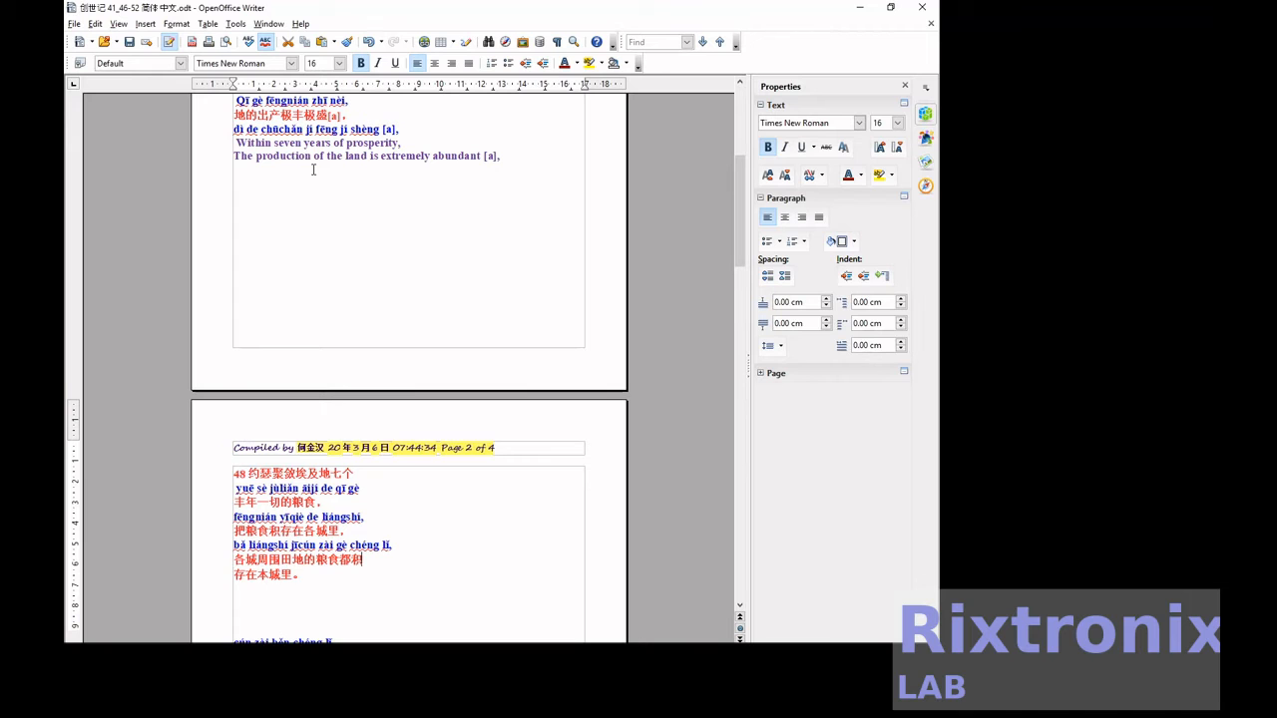
pyautogui.press('Return')
pyautogui.press('Up')
pyautogui.hotkey('ctrl', 'v')
# Delete the blank lines between 存在本城里。 and the last pinyin line of verse 48.
pyautogui.press('Down')
pyautogui.press('Down')
pyautogui.press('Delete')
pyautogui.press('Delete')
pyautogui.press('Delete')
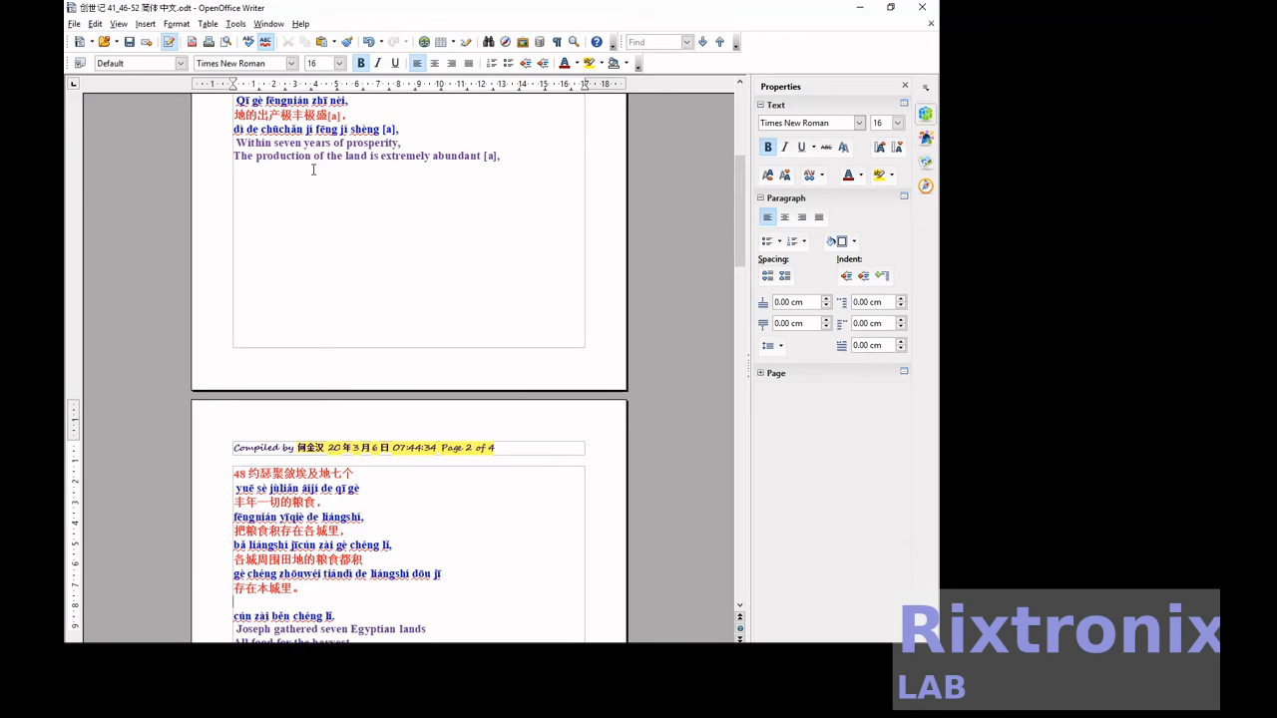
# Move verse 49's first pinyin line directly below 约瑟积蓄五谷甚多.
pyautogui.press('Down')
pyautogui.press('Down')
pyautogui.press('Down')
pyautogui.press('Down')
pyautogui.press('Down')
pyautogui.press('Down')
pyautogui.press('Down')
pyautogui.press('Down')
pyautogui.press('Down')
pyautogui.press('Down')
pyautogui.hotkey('shift', 'End')
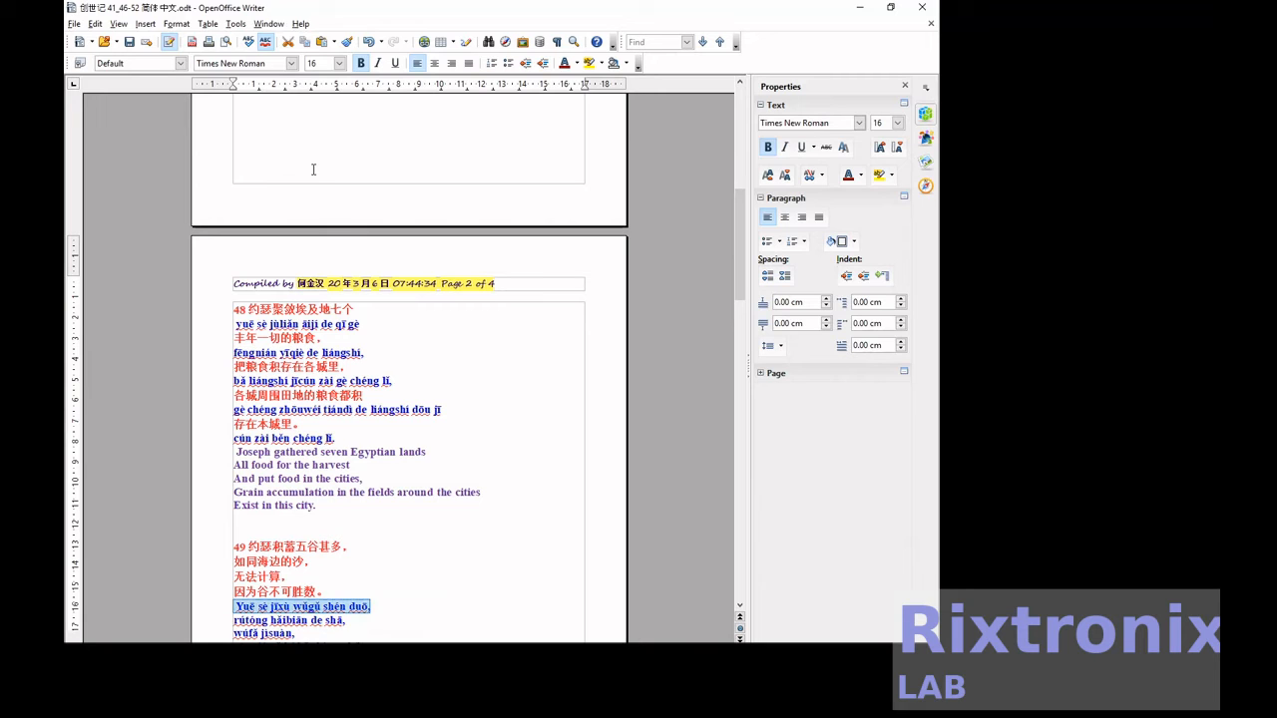
pyautogui.hotkey('ctrl', 'x')
pyautogui.press('Up')
pyautogui.press('Up')
pyautogui.press('Up')
pyautogui.press('Return')
pyautogui.hotkey('ctrl', 'v')
# Move verse 49's second pinyin line, "rútóng hǎibiān de shā", directly below 如同海边的沙.
pyautogui.press('Down')
pyautogui.press('Down')
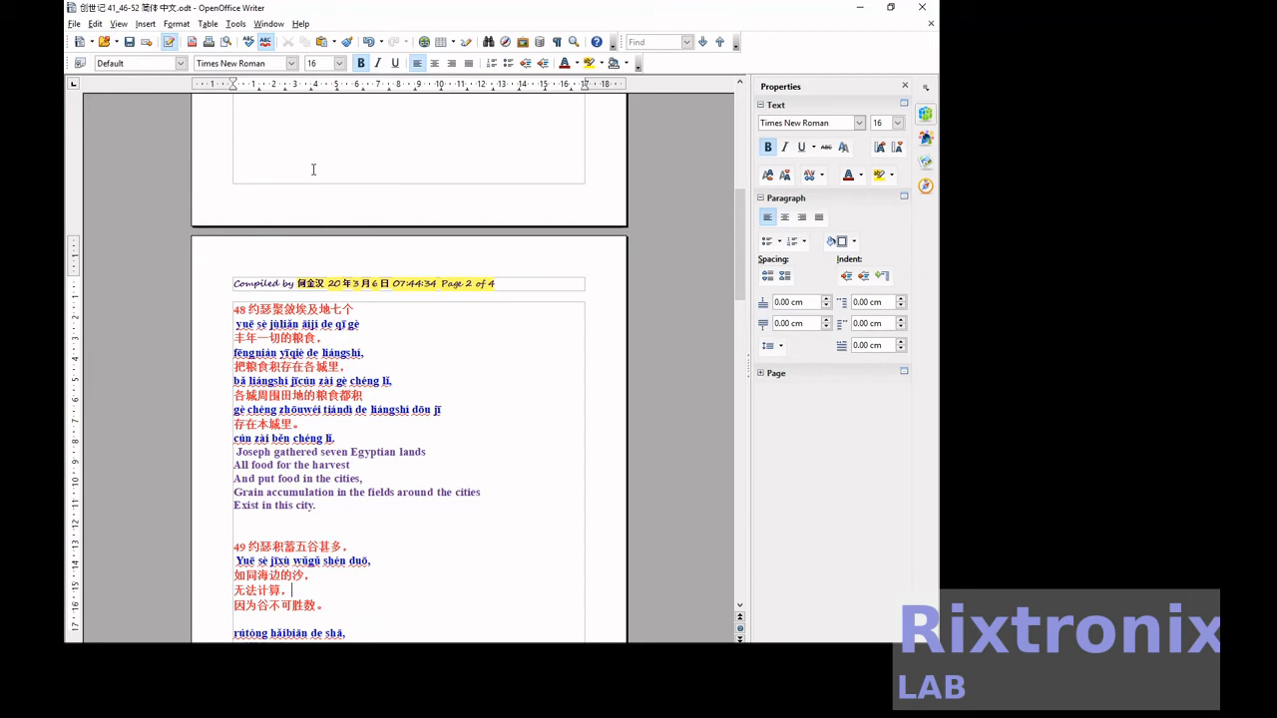
pyautogui.press('Down')
pyautogui.press('End')
pyautogui.press('Down')
pyautogui.hotkey('shift', 'Home')
pyautogui.hotkey('ctrl', 'x')
pyautogui.press('Up')
pyautogui.press('Up')
pyautogui.press('Up')
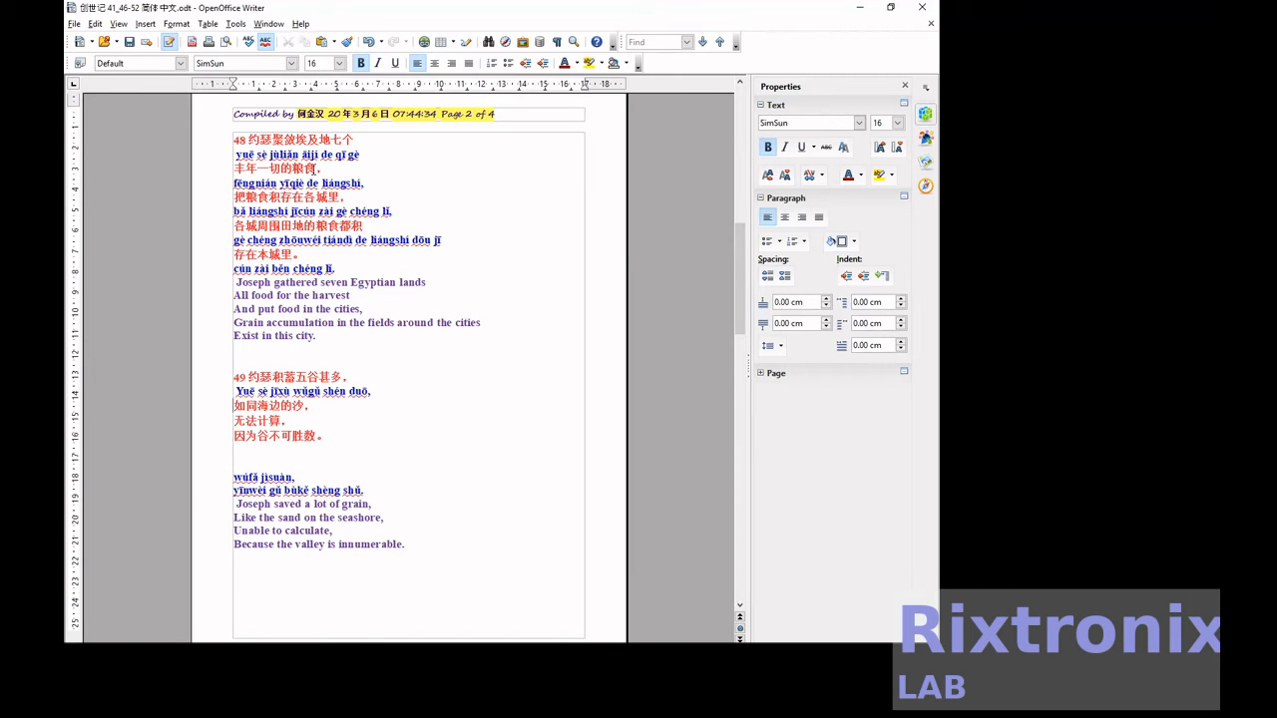
pyautogui.press('End')
pyautogui.press('Return')
pyautogui.hotkey('ctrl', 'v')
# Move verse 49's third pinyin line, "wúfǎ jìsuàn", directly below 无法计算.
pyautogui.press('Down')
pyautogui.press('Down')
pyautogui.press('Down')
pyautogui.press('Down')
pyautogui.press('Down')
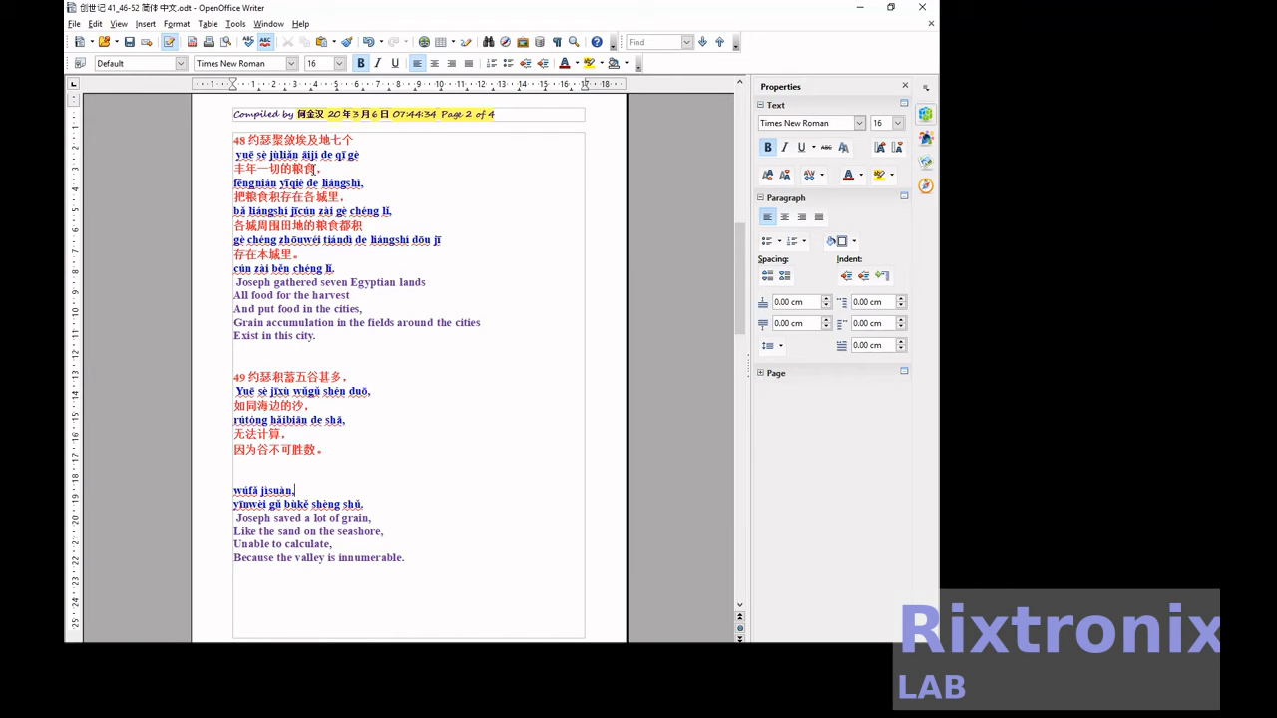
pyautogui.hotkey('shift', 'Home')
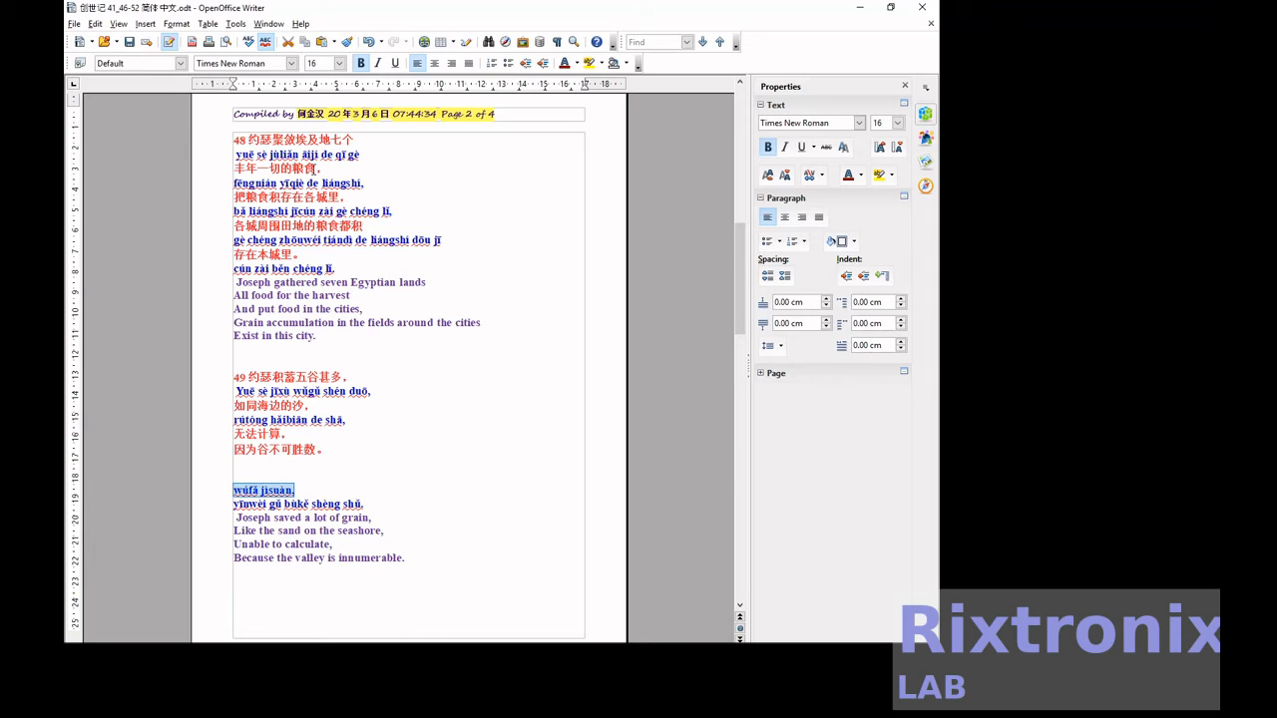
pyautogui.hotkey('ctrl', 'x')
pyautogui.press('Up')
pyautogui.press('Up')
pyautogui.press('Up')
pyautogui.press('Up')
pyautogui.press('End')
pyautogui.press('Return')
pyautogui.hotkey('ctrl', 'v')
# Delete the blank lines between 因为谷不可胜数。 and verse 49's last pinyin line, and save the document.
pyautogui.press('Down')
pyautogui.press('Down')
pyautogui.press('BackSpace')
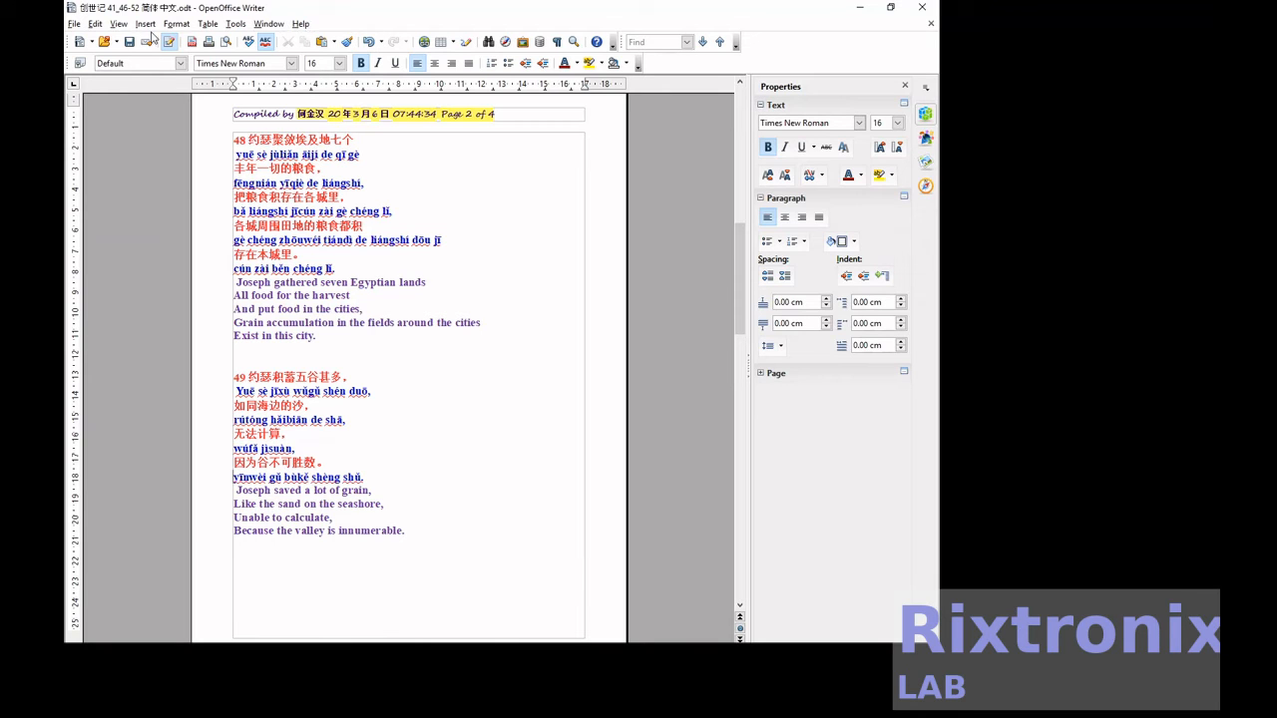
pyautogui.click(129, 42)
pyautogui.scroll(-7, 477, 346)
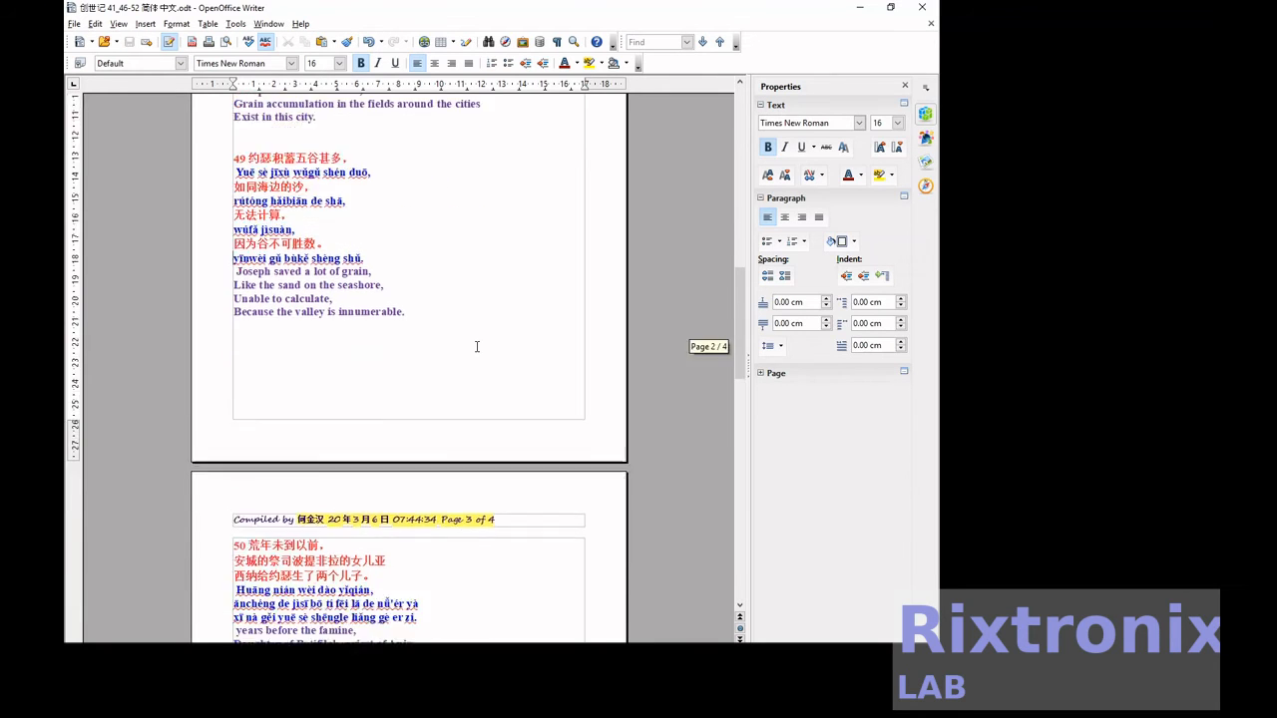
# Move verse 50's first pinyin line, "Huāng nián wèi dào yǐqián", directly after 荒年未到以前.
pyautogui.scroll(-2, 477, 346)
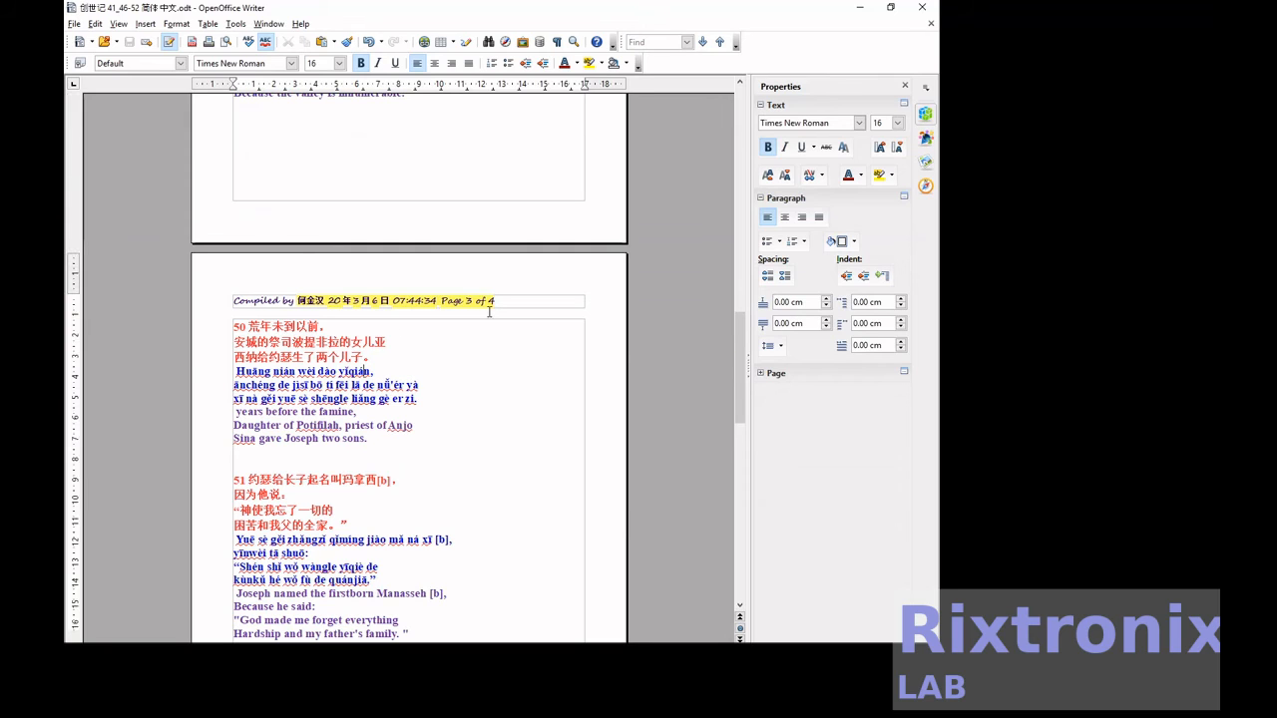
pyautogui.hotkey('shift', 'End')
pyautogui.press('Delete')
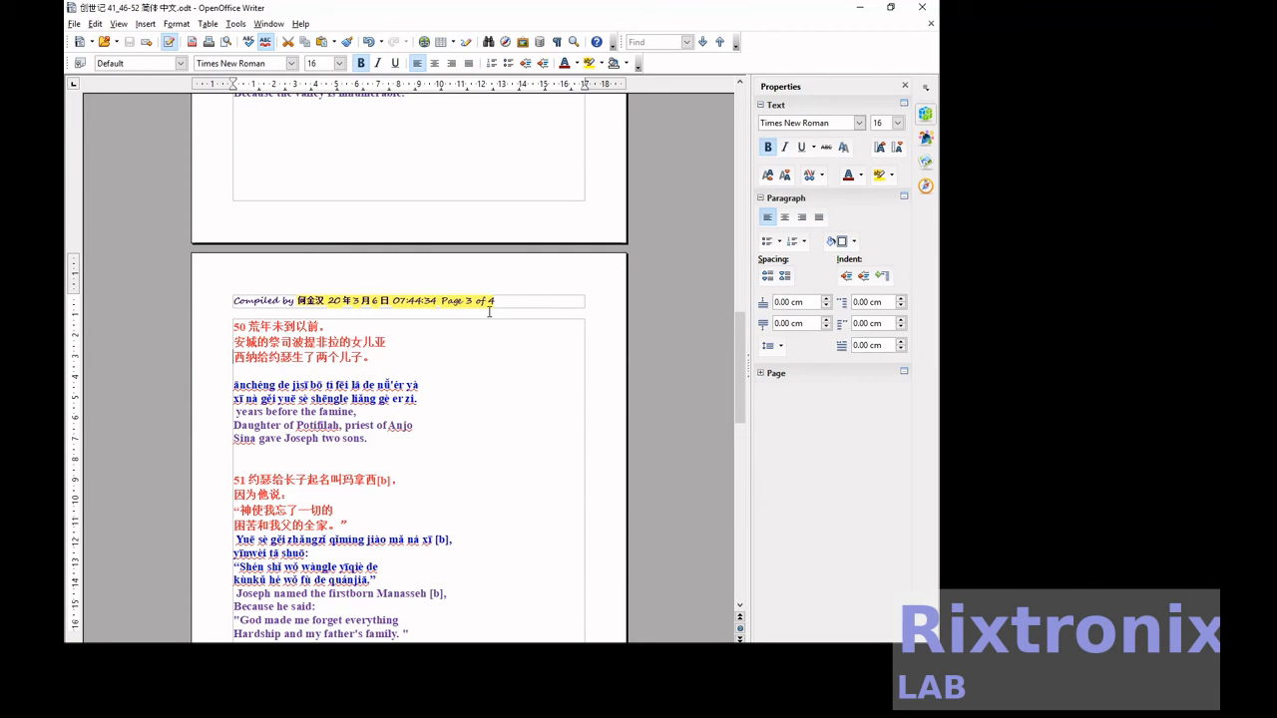
pyautogui.press('End')
pyautogui.hotkey('ctrl', 'Return')
pyautogui.hotkey('ctrl', 'v')
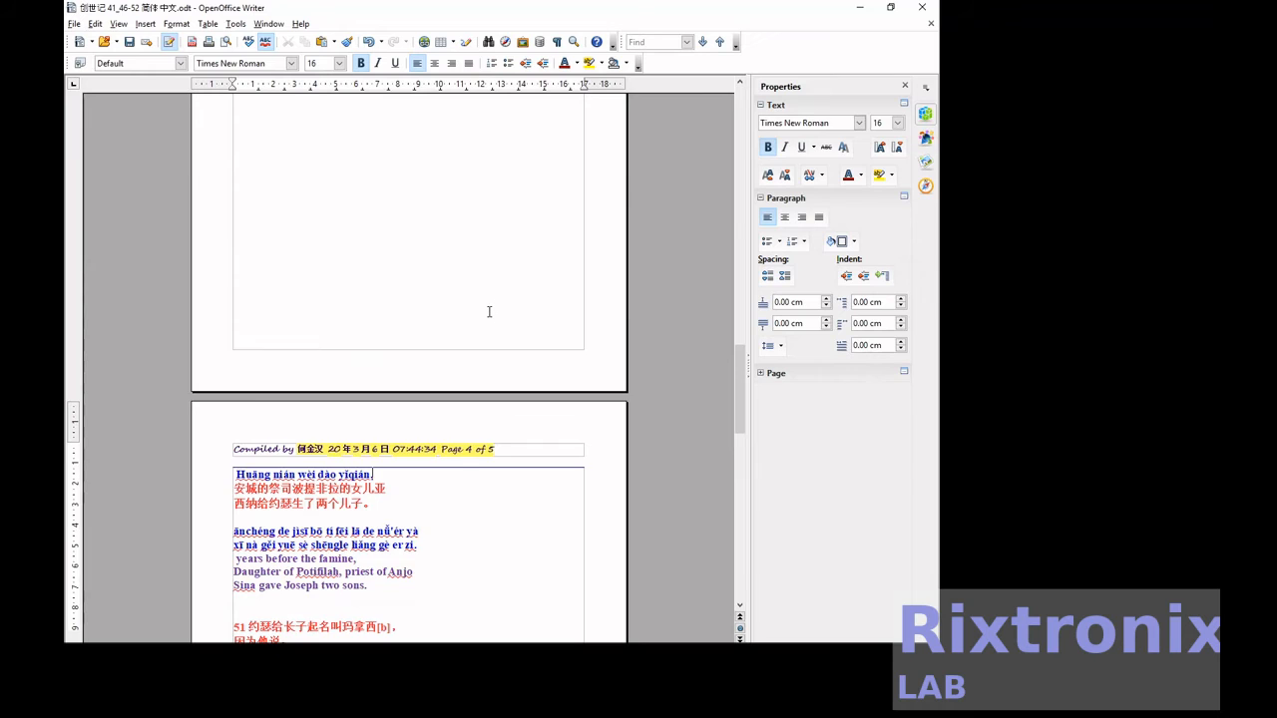
# Replace the page break between 荒年未到以前 and its pinyin line with an ordinary line break.
pyautogui.press('Up')
pyautogui.scroll(4, 489, 311)
pyautogui.press('Down')
pyautogui.press('Down')
pyautogui.press('Down')
pyautogui.press('Down')
pyautogui.press('Left')
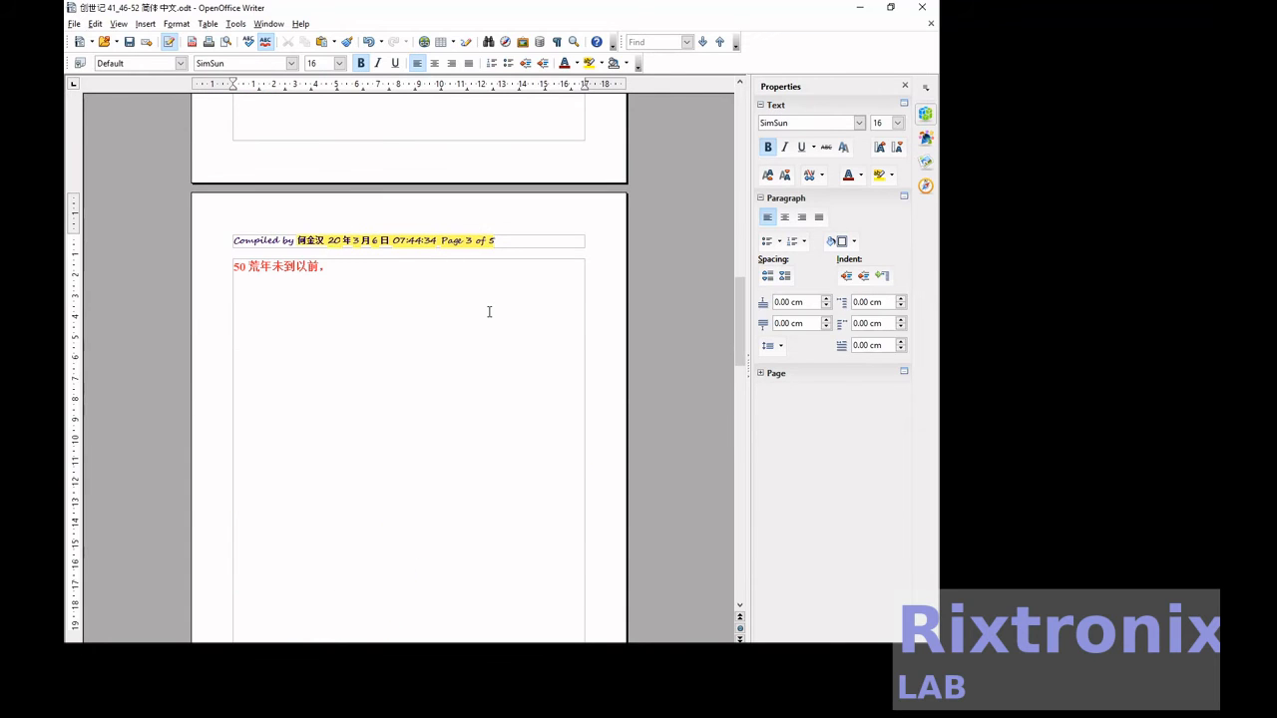
pyautogui.press('Right')
pyautogui.press('Left')
pyautogui.press('Delete')
pyautogui.press('Return')
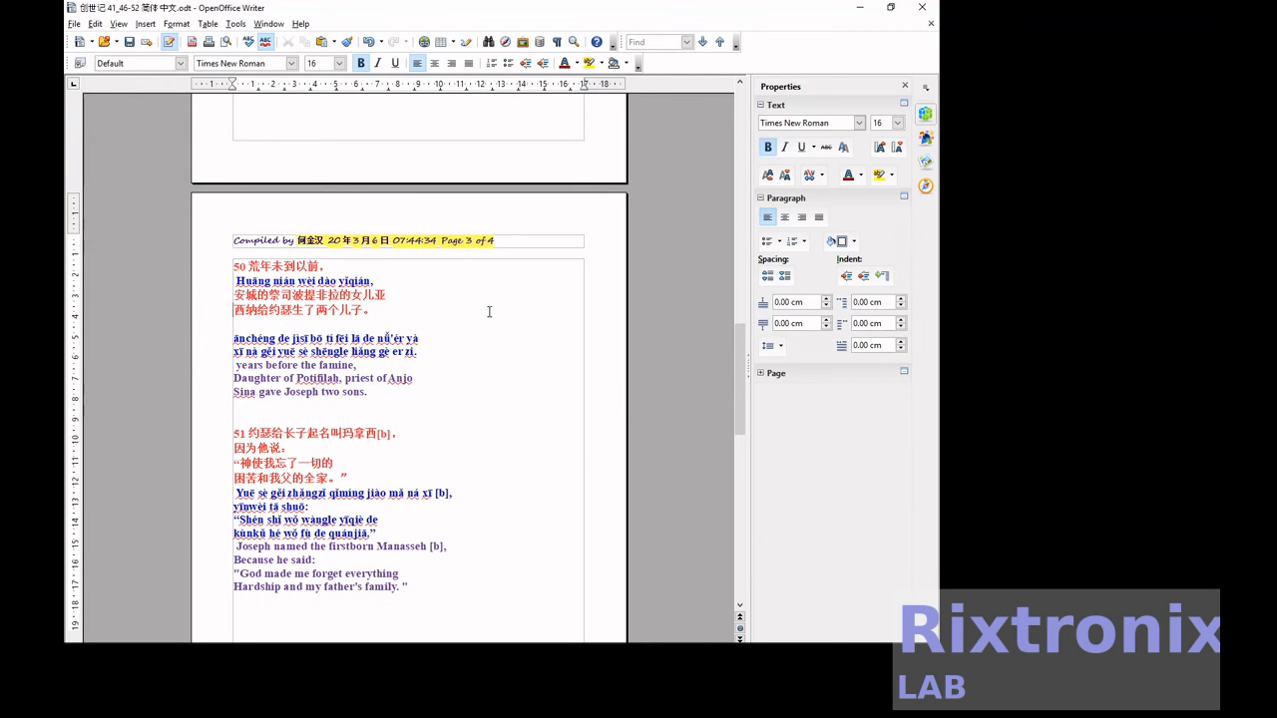
# Move verse 50's second pinyin line, starting "ānchéng de jìsī", directly below its matching Chinese line starting 安城的祭司.
pyautogui.hotkey('shift', 'End')
pyautogui.hotkey('ctrl', 'x')
pyautogui.press('Up')
pyautogui.press('Up')
pyautogui.press('Return')
pyautogui.hotkey('ctrl', 'v')
# Delete the blank lines between 西纳给约瑟生了两个儿子。 and verse 50's last pinyin line.
pyautogui.press('Down')
pyautogui.press('Delete')
pyautogui.press('Delete')
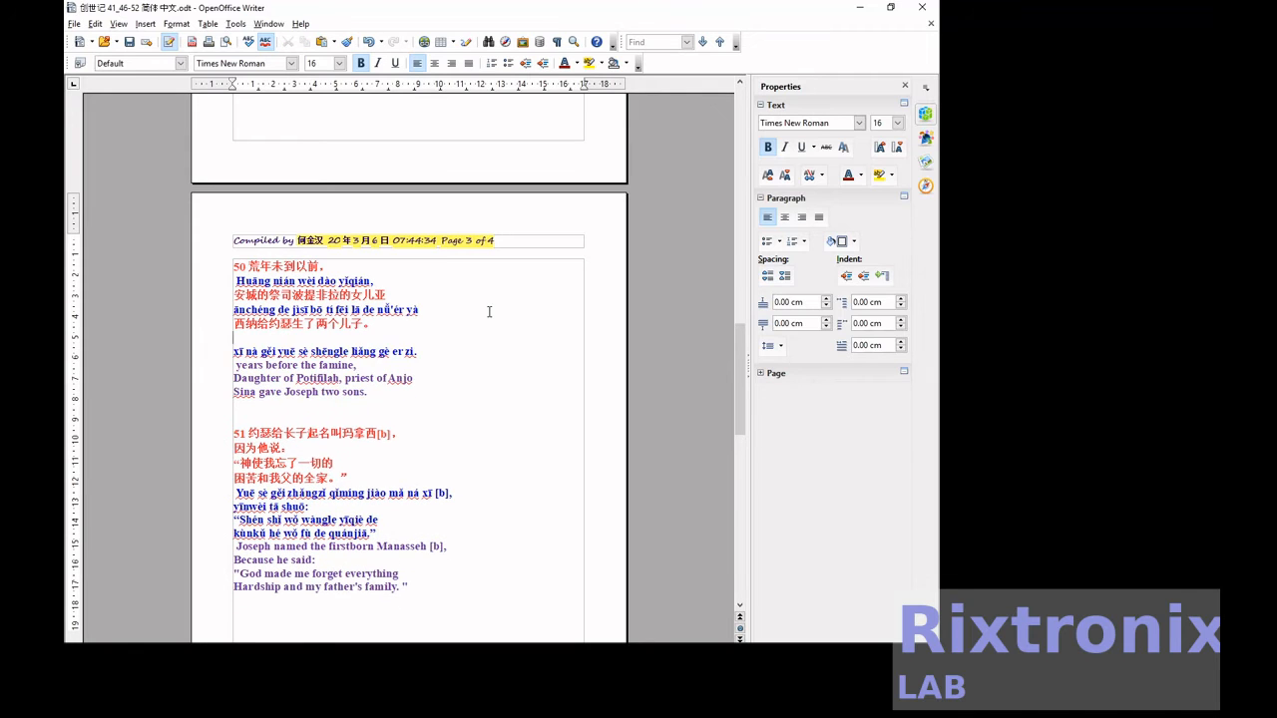
# Move verse 51's first pinyin line, starting "Yuē sè gěi zhǎngzǐ", directly below 约瑟给长子起名叫玛拿西[b].
pyautogui.press('Down')
pyautogui.press('Down')
pyautogui.press('Down')
pyautogui.press('Down')
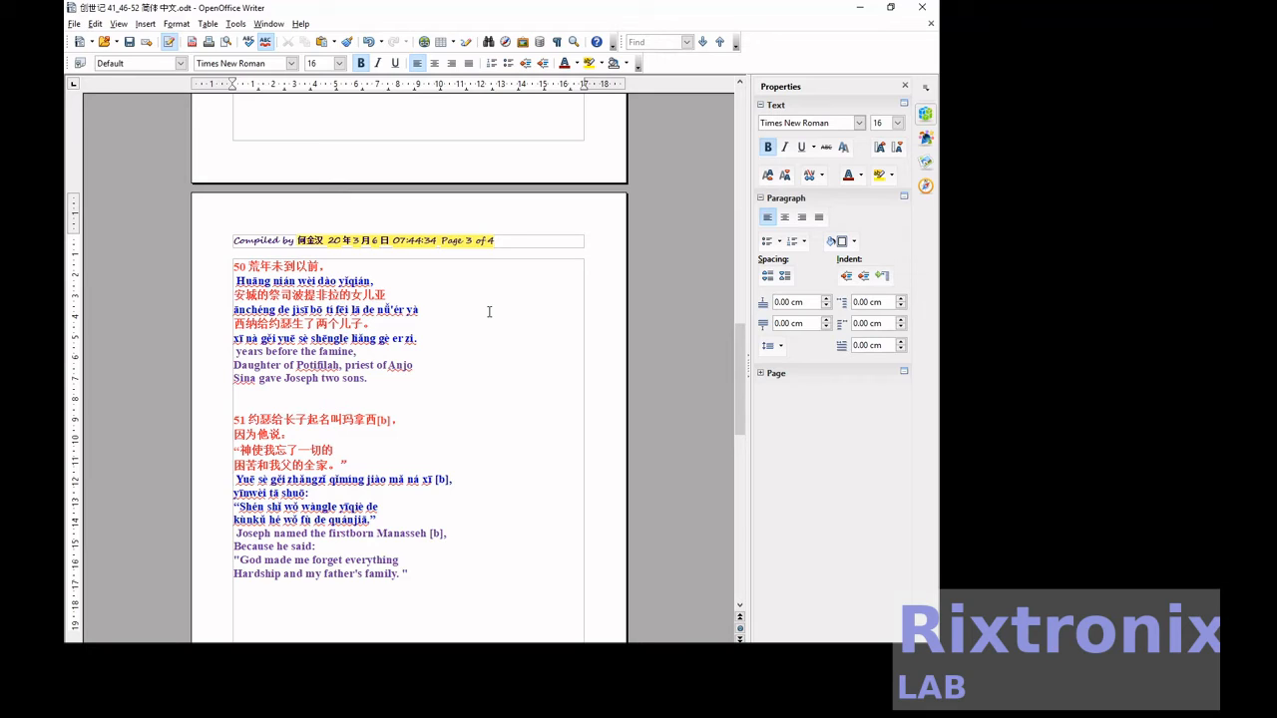
pyautogui.hotkey('shift', 'End')
pyautogui.hotkey('ctrl', 'x')
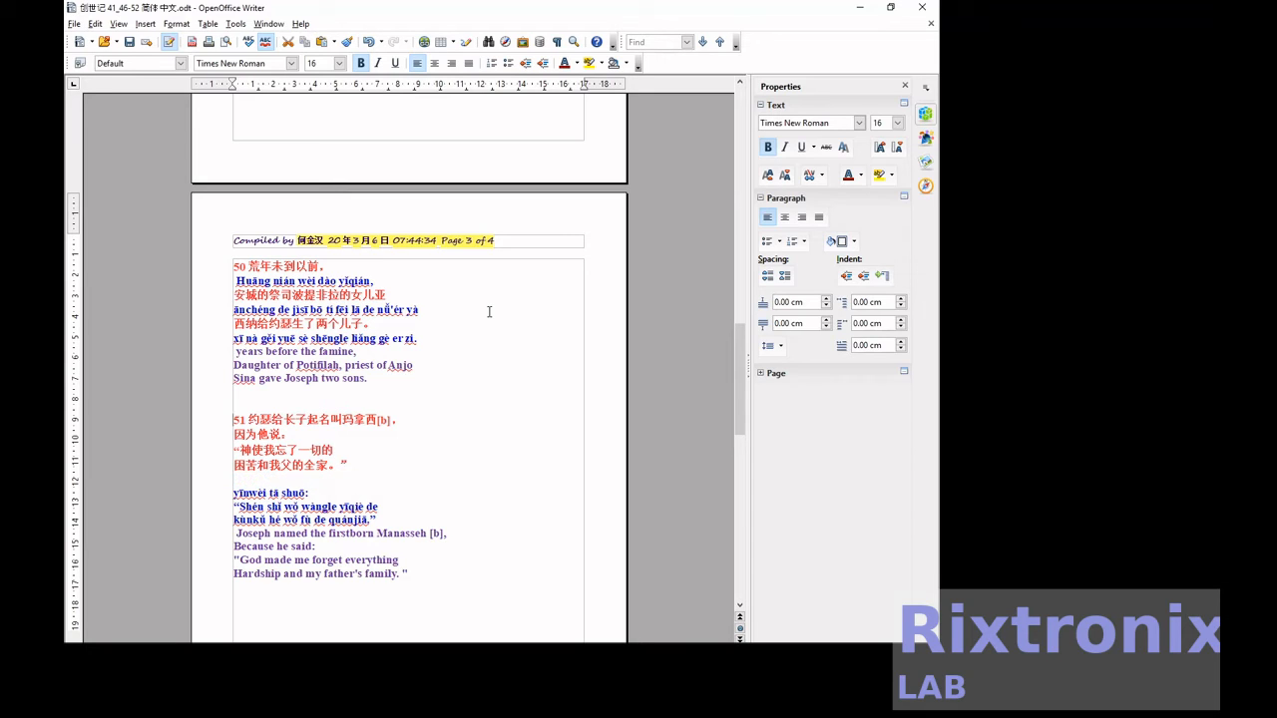
pyautogui.hotkey('ctrl', 'v')
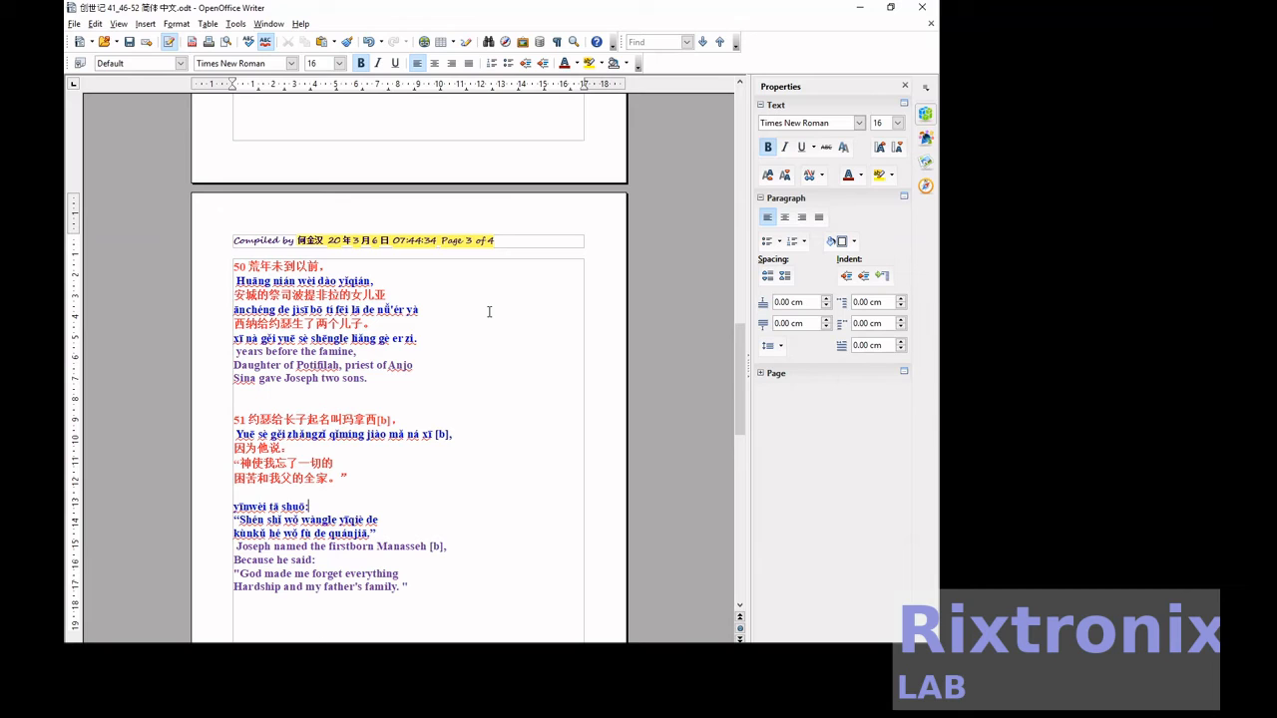
# Move verse 51's second pinyin line, "yīnwèi tā shuō:", directly after 因为他说.
pyautogui.hotkey('shift', 'End')
pyautogui.press('Delete')
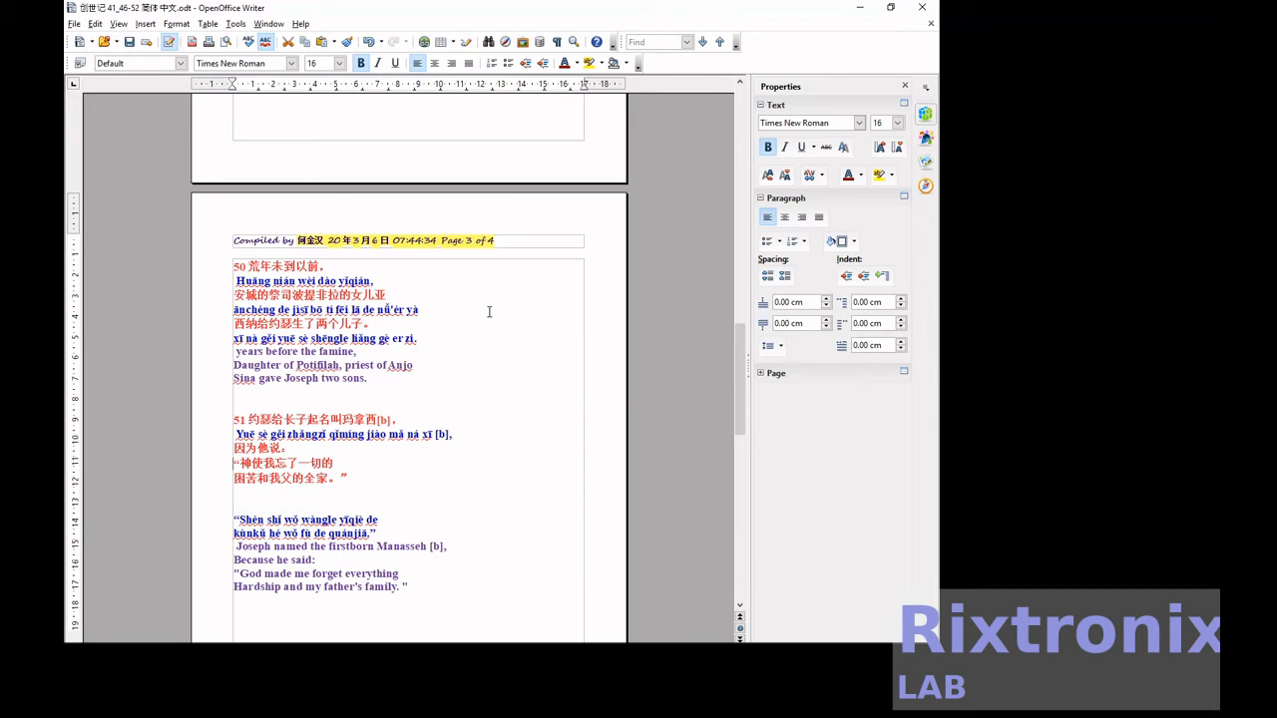
pyautogui.hotkey('ctrl', 'Return')
pyautogui.hotkey('ctrl', 'v')
# Remove the page break after 因为他说 so that "yīnwèi tā shuō:" sits directly below it on the same page.
pyautogui.press('Up')
pyautogui.press('Up')
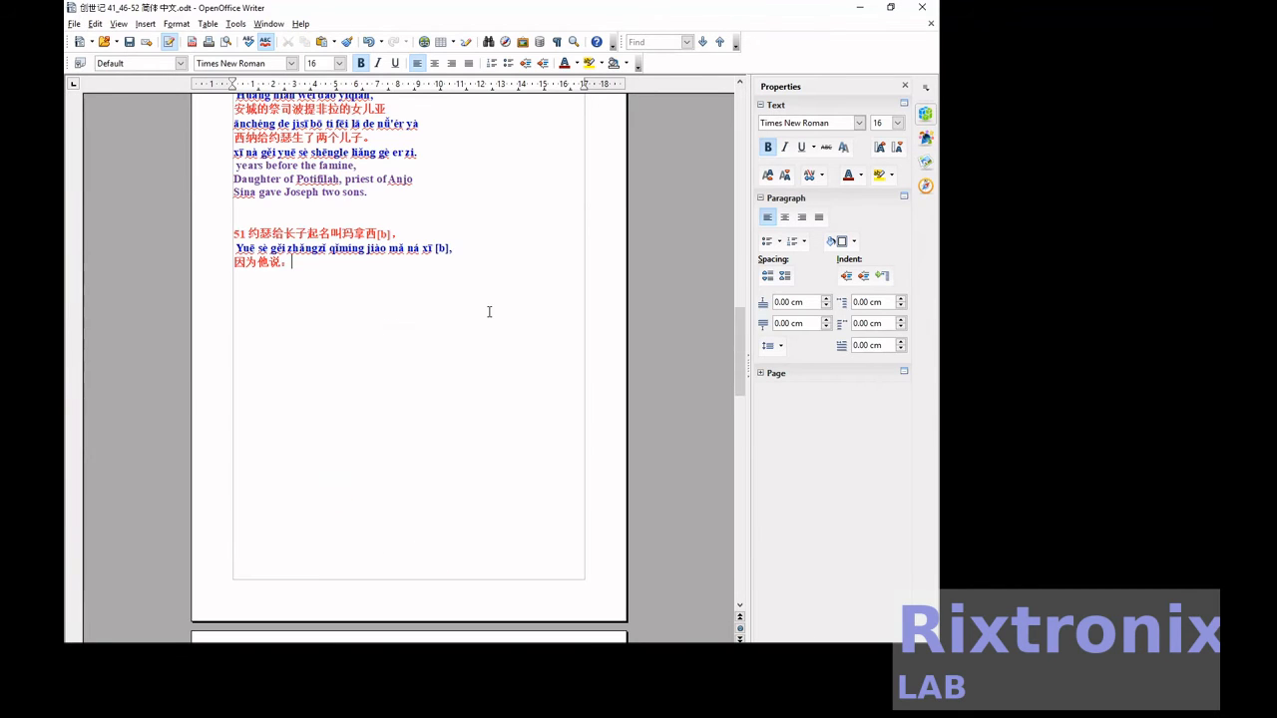
pyautogui.hotkey('ctrl', 'z')
pyautogui.hotkey('ctrl', 'z')
pyautogui.hotkey('ctrl', 'z')
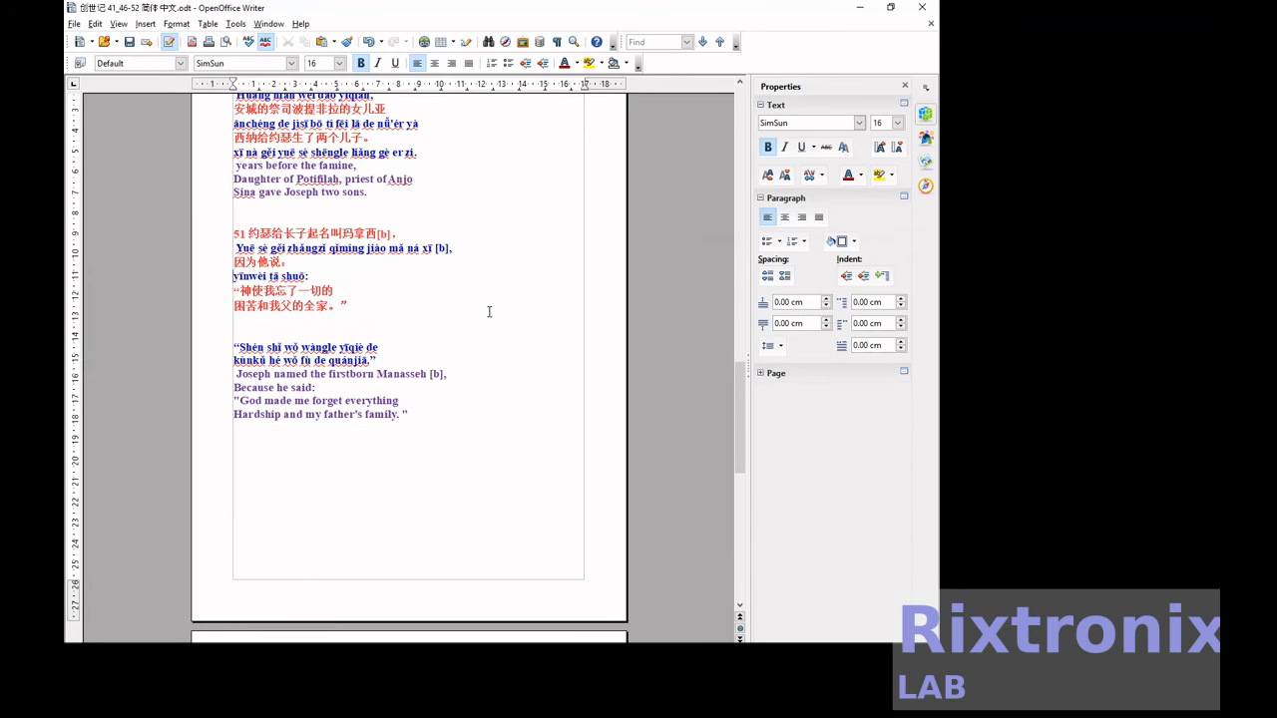